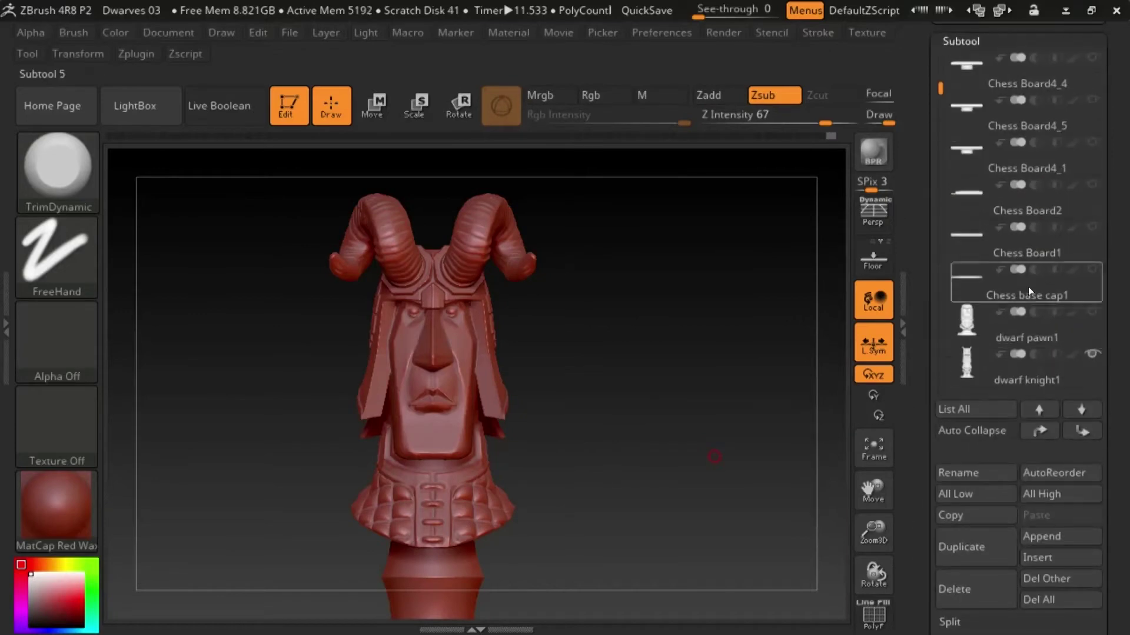
- Hide the Dwarf king base subtool and make the PM3D_Sphere3D1 subtool active
{"action": "scroll", "coordinate": [984, 193], "scroll_direction": "down", "scroll_amount": 7}
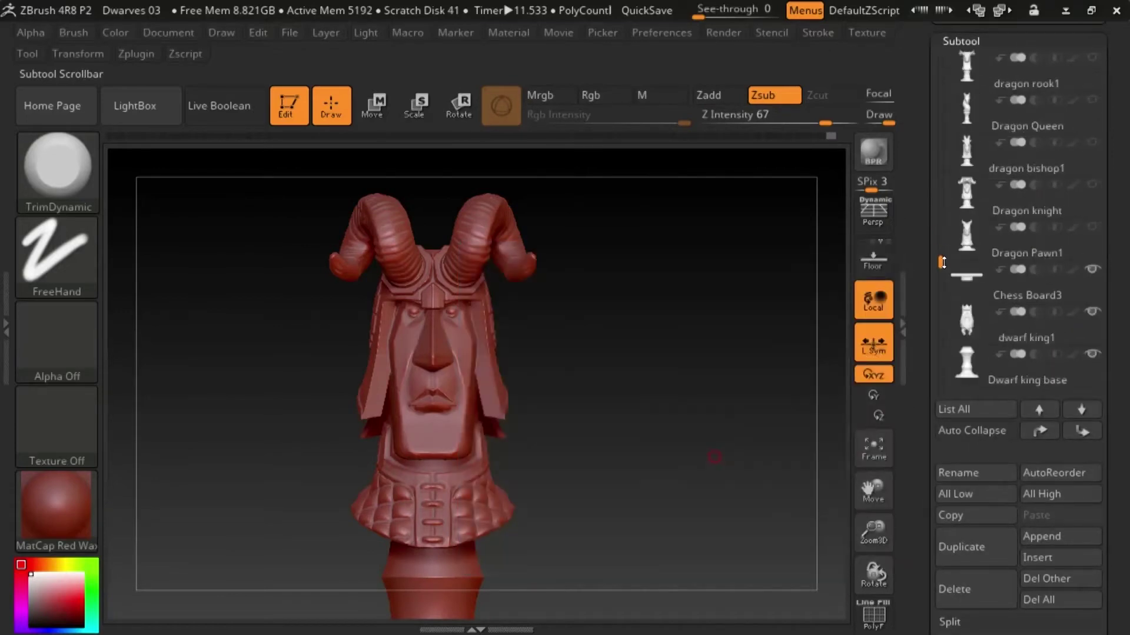
{"action": "left_click", "coordinate": [1086, 360]}
{"action": "scroll", "coordinate": [1027, 318], "scroll_direction": "down", "scroll_amount": 3}
{"action": "left_click", "coordinate": [1026, 326]}
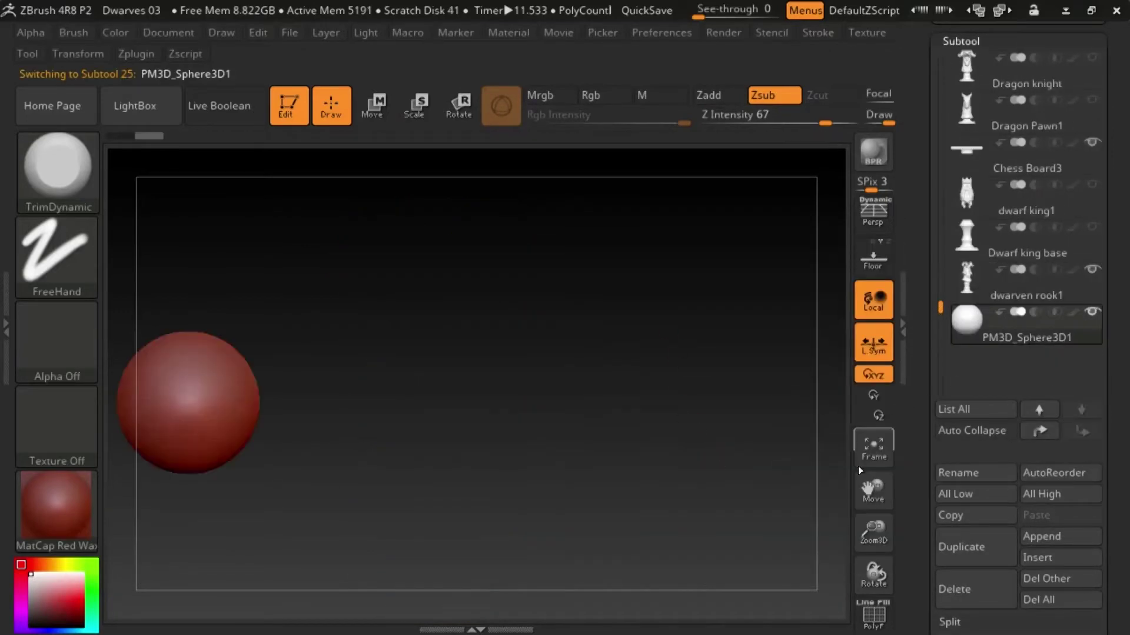
- Move the sphere across the scene so that it overlaps the dwarven rook
{"action": "key", "text": "w"}
{"action": "left_click_drag", "start_coordinate": [280, 391], "coordinate": [665, 391]}
{"action": "left_click_drag", "start_coordinate": [924, 259], "coordinate": [883, 627]}
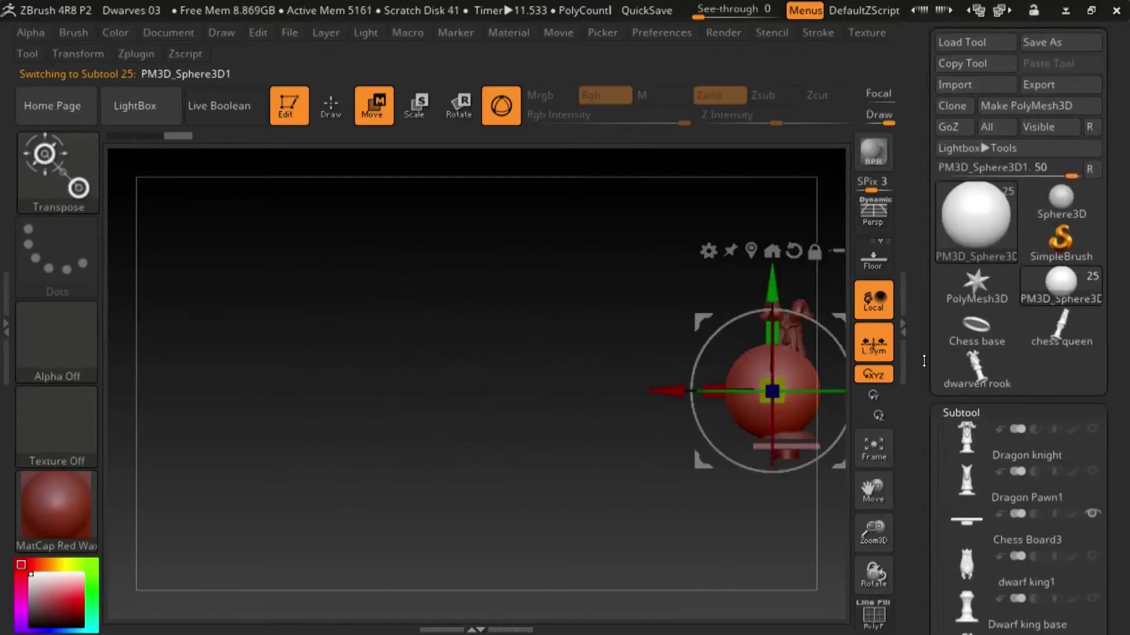
{"action": "left_click_drag", "start_coordinate": [923, 361], "coordinate": [941, 321]}
- Turn on DynaMesh for the sphere at resolution 128
{"action": "left_click", "coordinate": [961, 430]}
{"action": "left_click", "coordinate": [967, 268]}
{"action": "left_click_drag", "start_coordinate": [873, 490], "coordinate": [722, 495]}
{"action": "left_click_drag", "start_coordinate": [873, 533], "coordinate": [875, 589]}
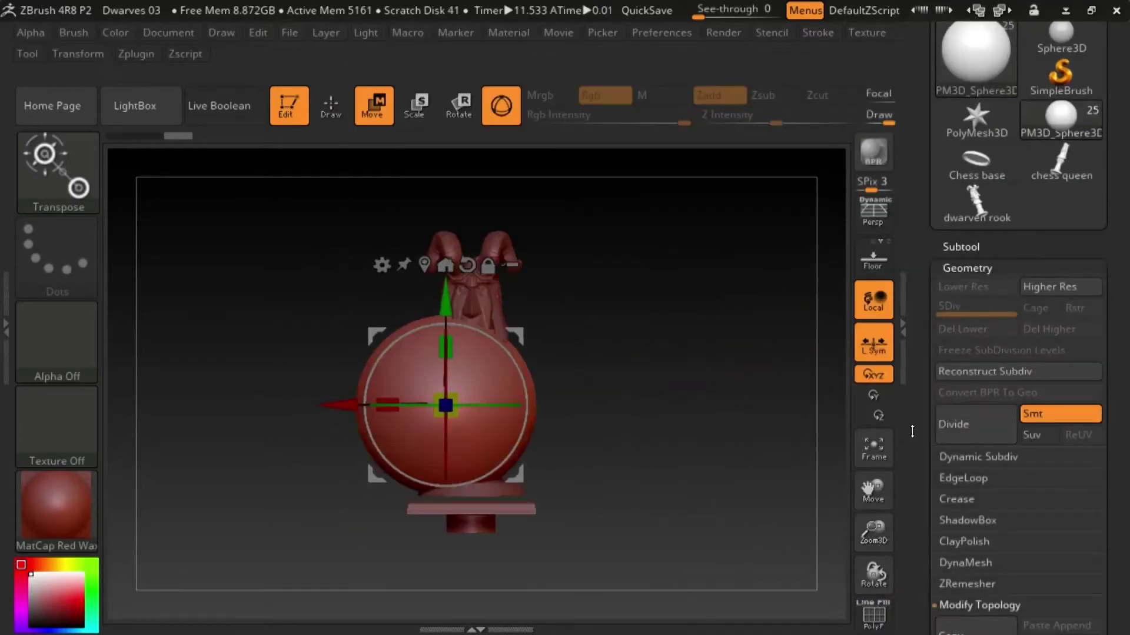
{"action": "left_click_drag", "start_coordinate": [921, 469], "coordinate": [919, 317]}
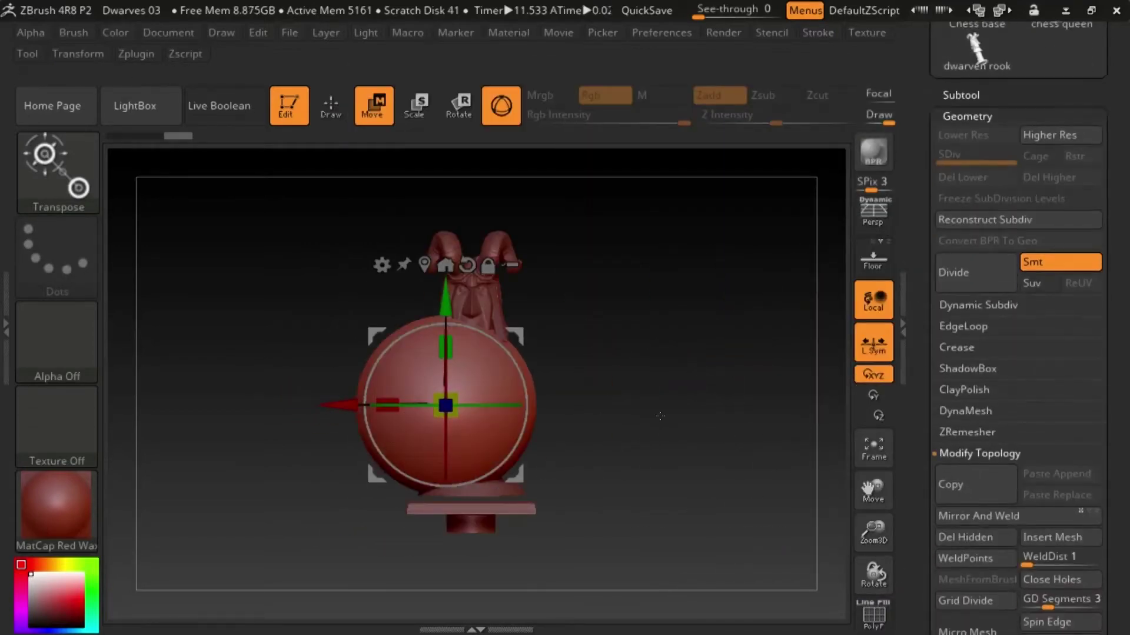
{"action": "key", "text": "q"}
{"action": "left_click_drag", "start_coordinate": [661, 417], "coordinate": [689, 444]}
{"action": "left_click", "coordinate": [968, 415]}
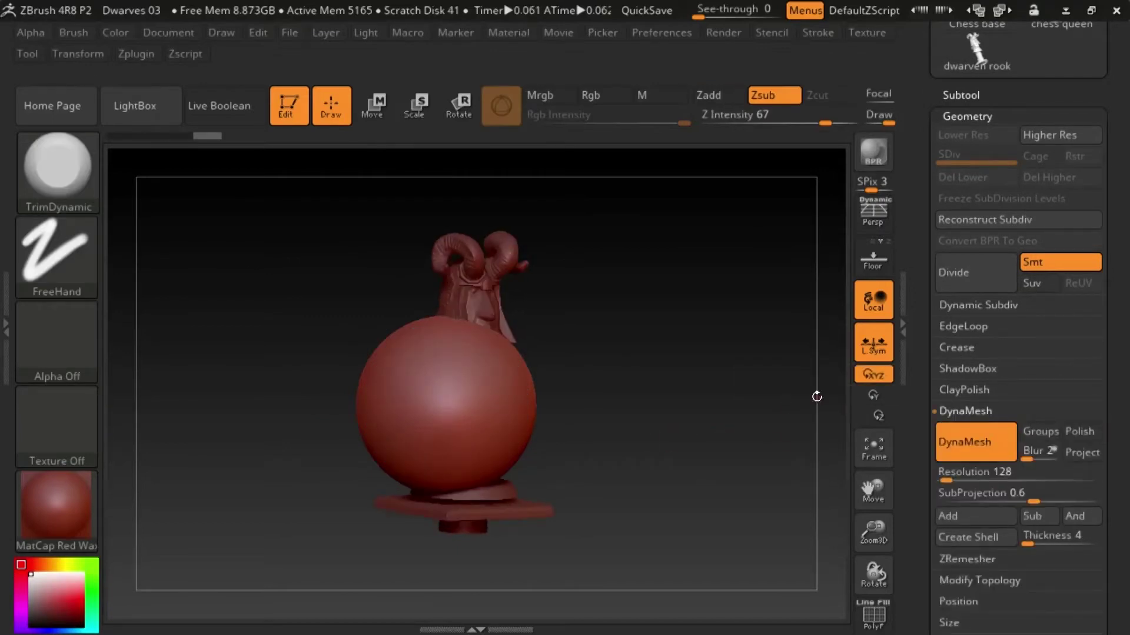
- Reposition and scale the sphere so it sits on the rook's column below the face
{"action": "key", "text": "w"}
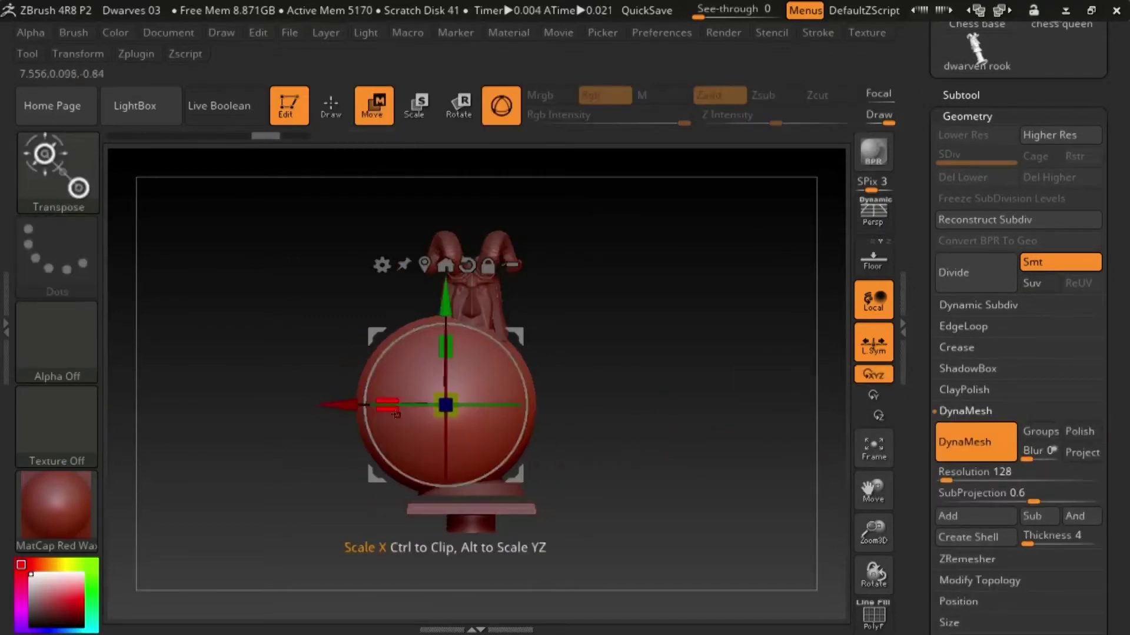
{"action": "right_click_drag", "start_coordinate": [372, 405], "coordinate": [376, 450], "text": "ctrl"}
{"action": "mouse_move", "coordinate": [470, 297]}
{"action": "left_mouse_down"}
{"action": "mouse_move", "coordinate": [469, 258]}
{"action": "mouse_move", "coordinate": [469, 280]}
{"action": "left_mouse_up"}
{"action": "right_click_drag", "start_coordinate": [343, 483], "coordinate": [416, 480]}
{"action": "left_click", "coordinate": [422, 109]}
{"action": "left_click_drag", "start_coordinate": [472, 387], "coordinate": [439, 406]}
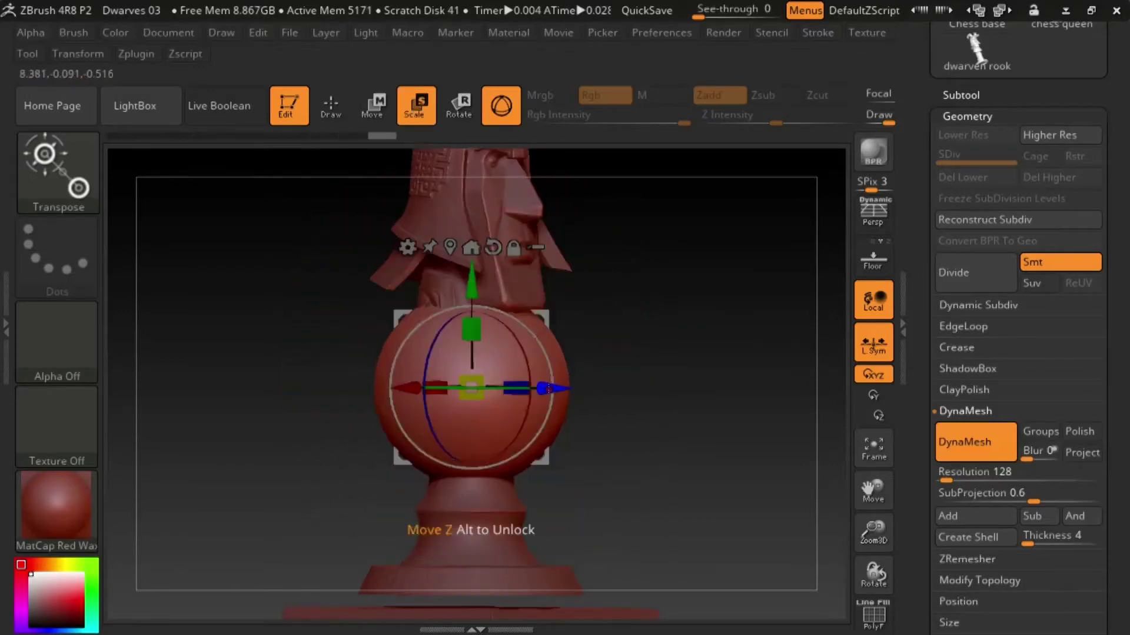
{"action": "right_click_drag", "start_coordinate": [794, 424], "coordinate": [824, 504]}
{"action": "right_click_drag", "start_coordinate": [765, 412], "coordinate": [732, 551], "text": "alt"}
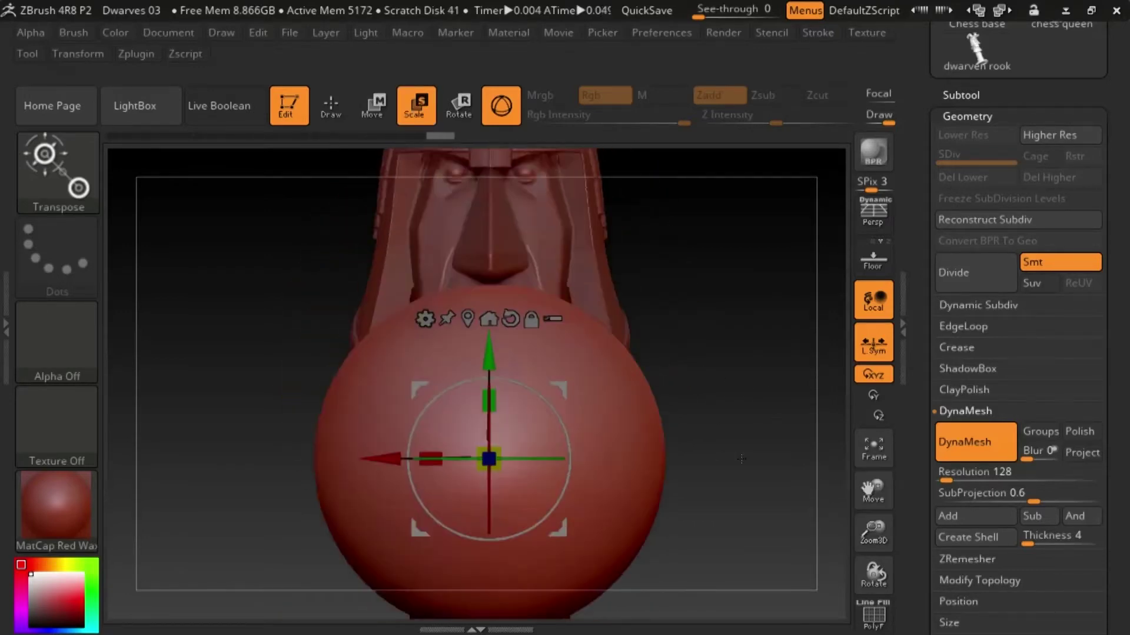
- Bring the sphere forward and up, narrowing it into an upright egg shape in front of the rook's chin
{"action": "right_click_drag", "start_coordinate": [694, 447], "coordinate": [812, 447]}
{"action": "left_click_drag", "start_coordinate": [546, 456], "coordinate": [440, 476]}
{"action": "left_click_drag", "start_coordinate": [484, 353], "coordinate": [483, 307]}
{"action": "right_click_drag", "start_coordinate": [565, 353], "coordinate": [450, 356]}
{"action": "left_click_drag", "start_coordinate": [433, 411], "coordinate": [486, 410]}
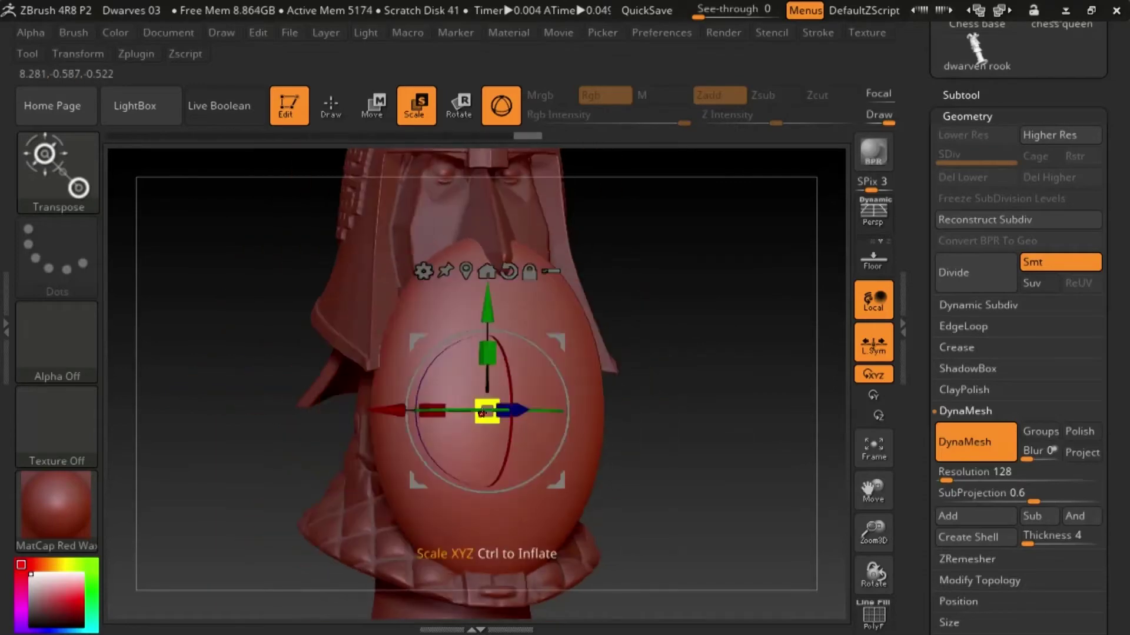
- Tilt, flatten and scale the egg shape so it lies against the collar below the rook's chin
{"action": "right_click_drag", "start_coordinate": [541, 374], "coordinate": [630, 379]}
{"action": "left_click_drag", "start_coordinate": [562, 386], "coordinate": [552, 360]}
{"action": "right_click_drag", "start_coordinate": [723, 422], "coordinate": [655, 421]}
{"action": "left_click_drag", "start_coordinate": [457, 312], "coordinate": [475, 407]}
{"action": "right_click_drag", "start_coordinate": [485, 518], "coordinate": [518, 413]}
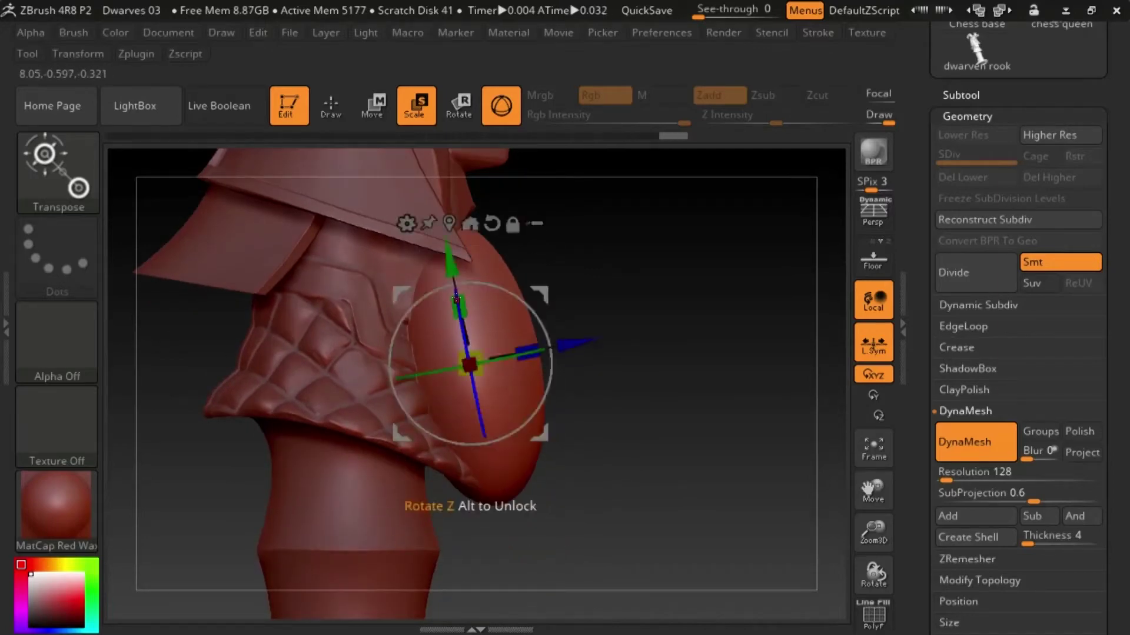
{"action": "right_click_drag", "start_coordinate": [498, 384], "coordinate": [467, 379]}
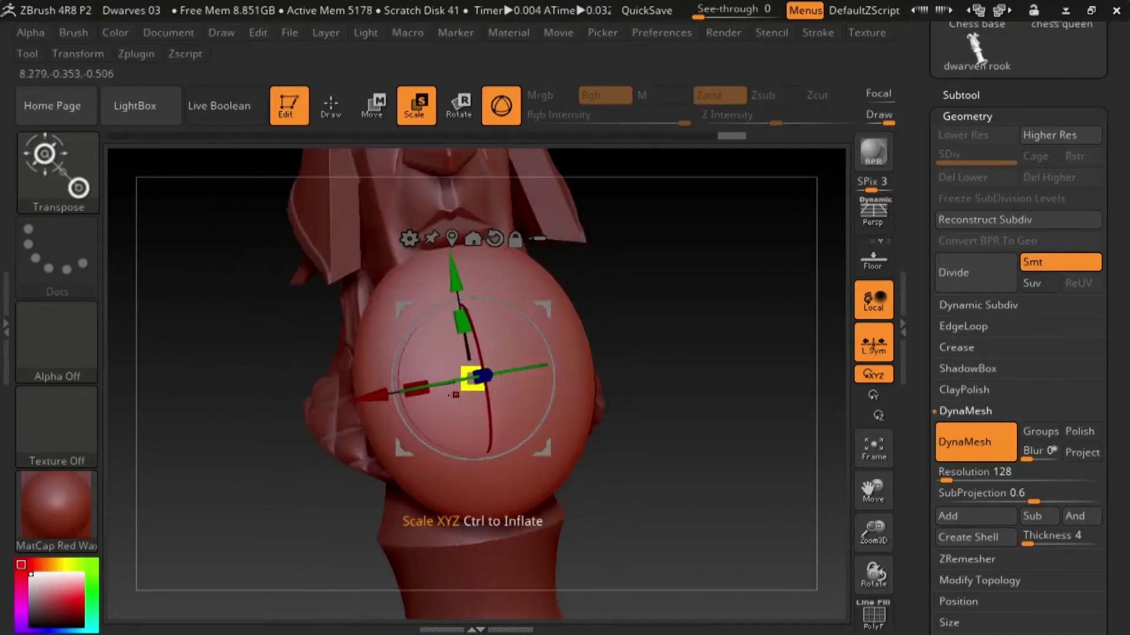
{"action": "left_click_drag", "start_coordinate": [467, 378], "coordinate": [426, 384]}
- With the Move brush, pull the beard form's upper sides up along both cheeks beside the face
{"action": "left_click", "coordinate": [333, 106]}
{"action": "key", "text": "b"}
{"action": "key", "text": "m"}
{"action": "key", "text": "v"}
{"action": "mouse_move", "coordinate": [642, 377]}
{"action": "right_mouse_down"}
{"action": "mouse_move", "coordinate": [712, 377]}
{"action": "mouse_move", "coordinate": [700, 376]}
{"action": "right_mouse_up"}
{"action": "left_click_drag", "start_coordinate": [873, 490], "coordinate": [851, 547]}
{"action": "left_click_drag", "start_coordinate": [874, 533], "coordinate": [848, 508]}
{"action": "right_click_drag", "start_coordinate": [730, 471], "coordinate": [677, 456]}
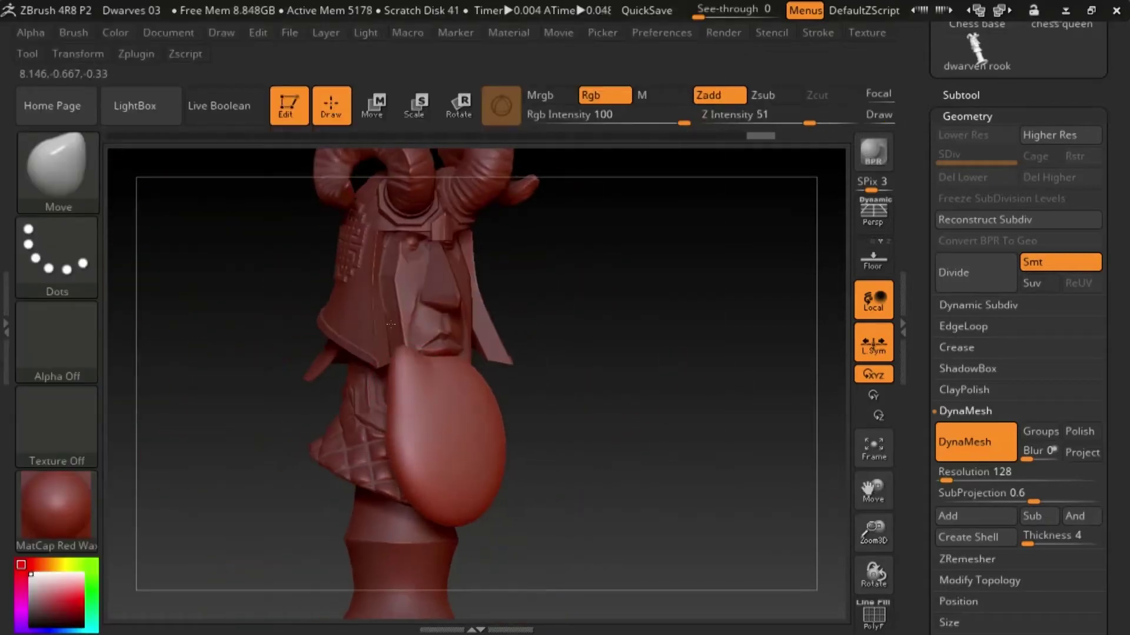
{"action": "mouse_move", "coordinate": [383, 338]}
{"action": "right_mouse_down"}
{"action": "mouse_move", "coordinate": [588, 408]}
{"action": "mouse_move", "coordinate": [626, 330]}
{"action": "mouse_move", "coordinate": [390, 401]}
{"action": "mouse_move", "coordinate": [382, 332]}
{"action": "right_mouse_up"}
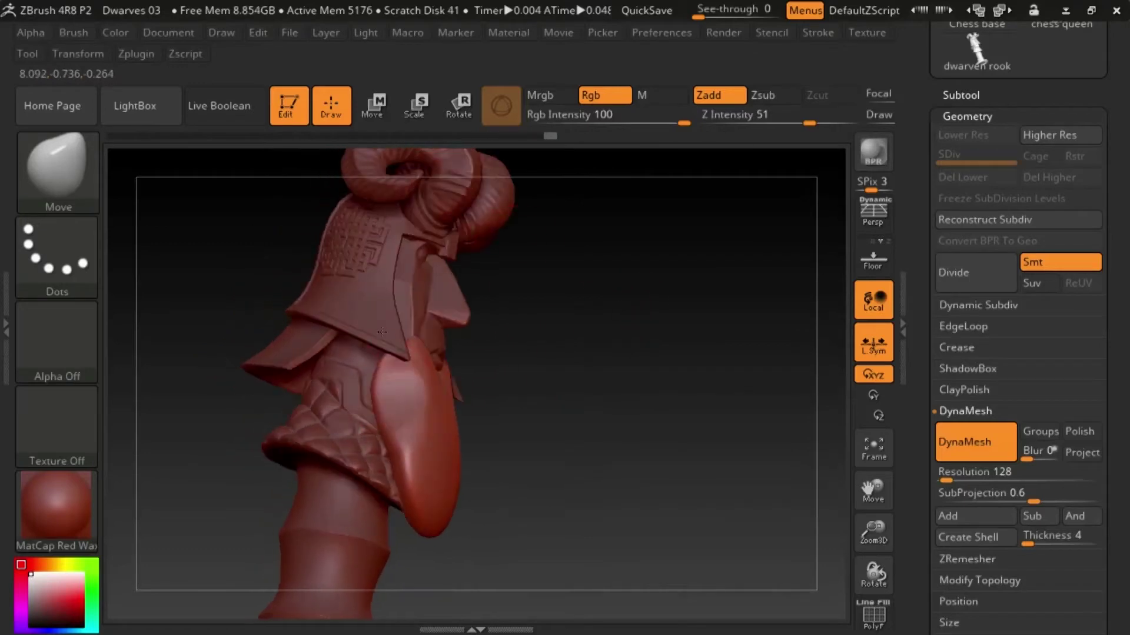
{"action": "mouse_move", "coordinate": [386, 338]}
{"action": "left_mouse_down"}
{"action": "mouse_move", "coordinate": [378, 304]}
{"action": "mouse_move", "coordinate": [392, 268]}
{"action": "left_mouse_up"}
{"action": "right_click_drag", "start_coordinate": [406, 294], "coordinate": [632, 387]}
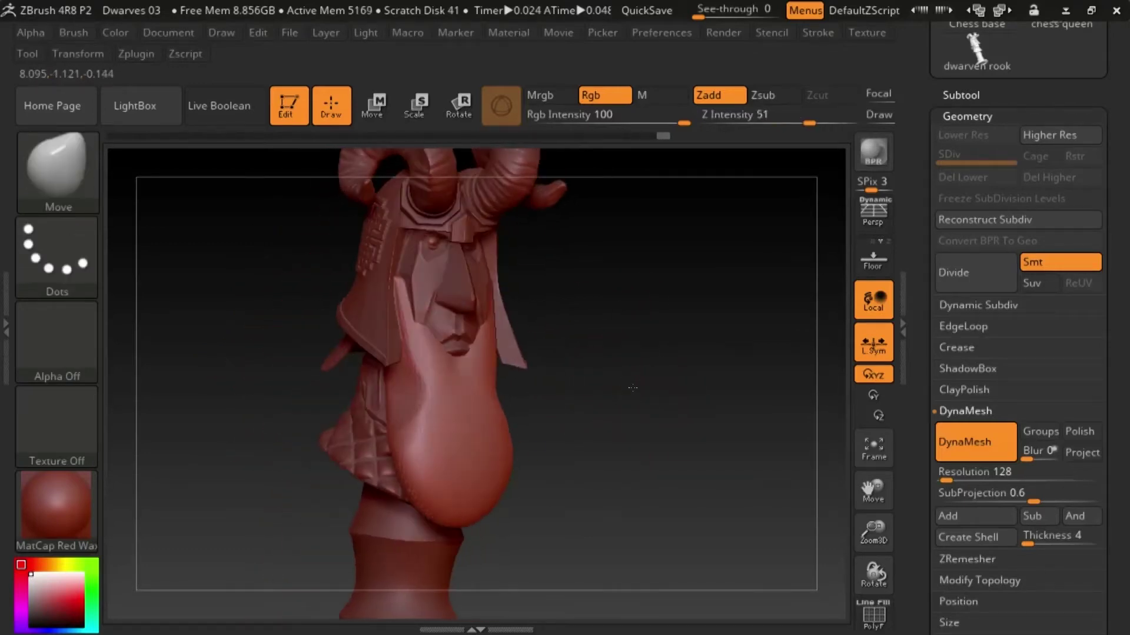
- Extend both cheek strands up to the helmet's brow and shape their upper ends against the face
{"action": "left_click_drag", "start_coordinate": [565, 329], "coordinate": [634, 292]}
{"action": "left_click_drag", "start_coordinate": [412, 265], "coordinate": [406, 239]}
{"action": "mouse_move", "coordinate": [741, 382]}
{"action": "left_mouse_down"}
{"action": "mouse_move", "coordinate": [673, 393]}
{"action": "mouse_move", "coordinate": [664, 530]}
{"action": "left_mouse_up"}
{"action": "left_click_drag", "start_coordinate": [412, 335], "coordinate": [417, 293]}
{"action": "left_click_drag", "start_coordinate": [671, 377], "coordinate": [641, 376]}
{"action": "left_click_drag", "start_coordinate": [406, 312], "coordinate": [411, 297]}
{"action": "mouse_move", "coordinate": [665, 377]}
{"action": "left_mouse_down"}
{"action": "mouse_move", "coordinate": [633, 376]}
{"action": "mouse_move", "coordinate": [709, 379]}
{"action": "left_mouse_up"}
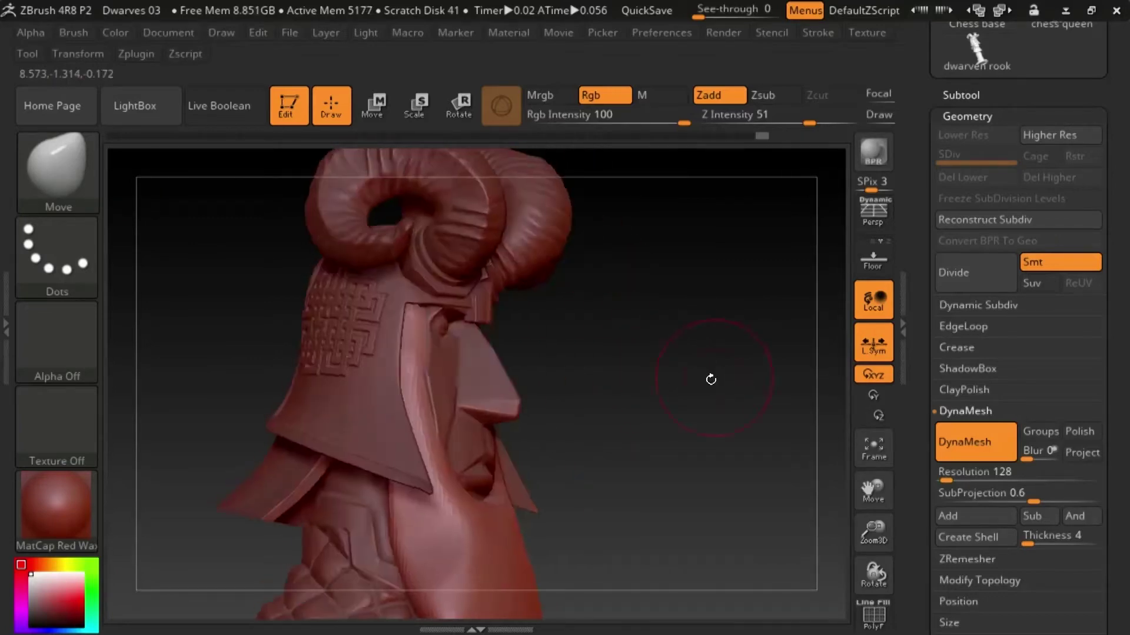
{"action": "left_click_drag", "start_coordinate": [410, 324], "coordinate": [402, 321]}
{"action": "mouse_move", "coordinate": [727, 431]}
{"action": "left_mouse_down"}
{"action": "mouse_move", "coordinate": [641, 421]}
{"action": "mouse_move", "coordinate": [667, 406]}
{"action": "left_mouse_up"}
{"action": "left_click_drag", "start_coordinate": [427, 329], "coordinate": [436, 333]}
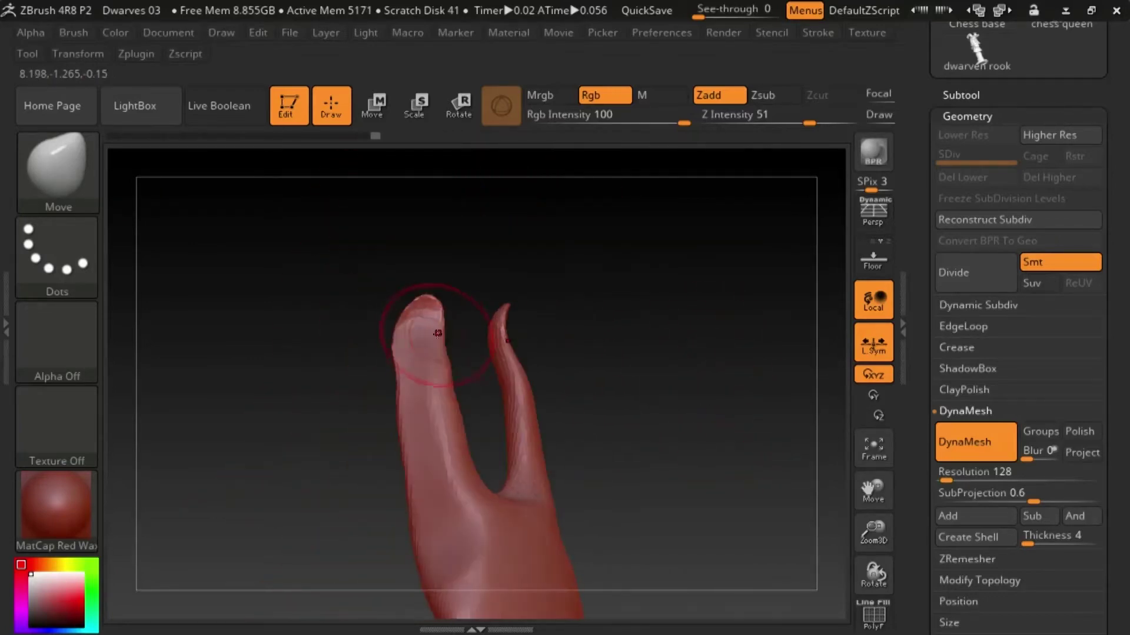
- Thicken the upper ends of both cheek strands with the Inflat brush
{"action": "left_click_drag", "start_coordinate": [677, 400], "coordinate": [643, 400]}
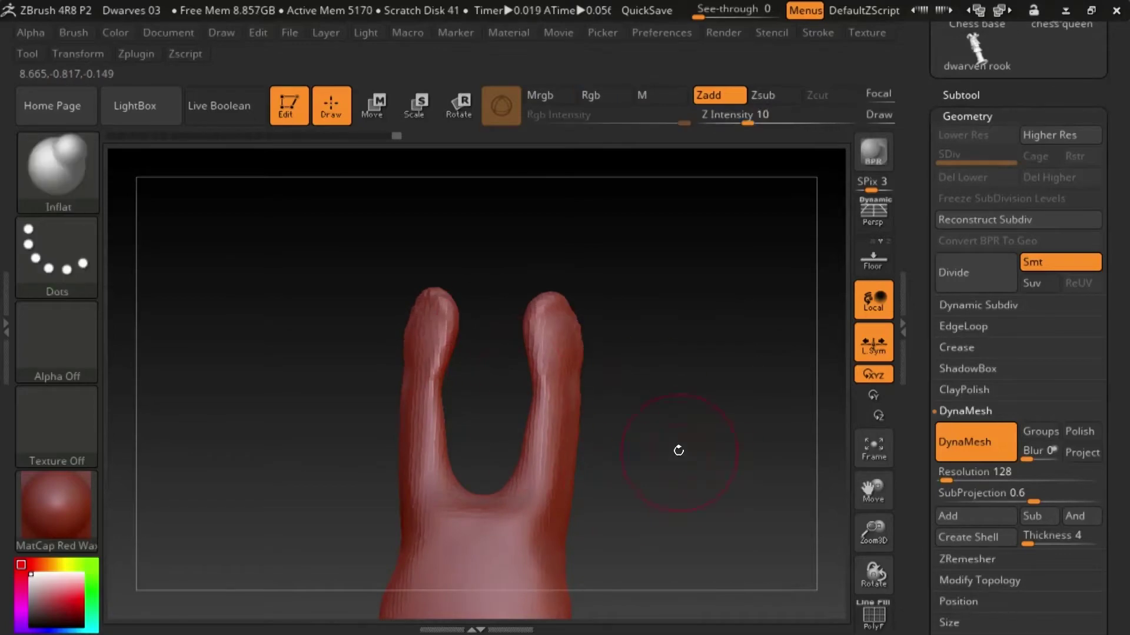
{"action": "left_click_drag", "start_coordinate": [679, 450], "coordinate": [746, 416]}
{"action": "left_click_drag", "start_coordinate": [677, 406], "coordinate": [715, 406]}
{"action": "key", "text": "w"}
{"action": "key", "text": "q"}
{"action": "left_click_drag", "start_coordinate": [653, 388], "coordinate": [636, 400]}
- Fit the cheek strands between the helmet flaps and the face with the Move brush
{"action": "key", "text": "b"}
{"action": "key", "text": "m"}
{"action": "key", "text": "v"}
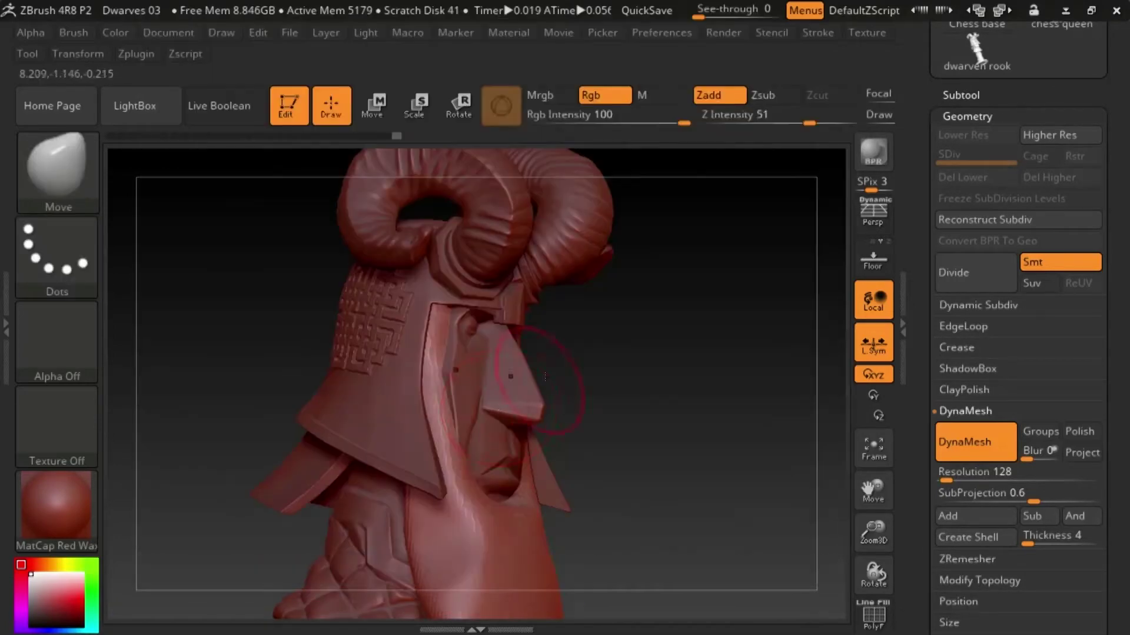
{"action": "left_click_drag", "start_coordinate": [545, 377], "coordinate": [566, 378]}
{"action": "left_click_drag", "start_coordinate": [452, 422], "coordinate": [460, 421]}
{"action": "mouse_move", "coordinate": [723, 412]}
{"action": "left_mouse_down"}
{"action": "mouse_move", "coordinate": [641, 406]}
{"action": "mouse_move", "coordinate": [622, 431]}
{"action": "left_mouse_up"}
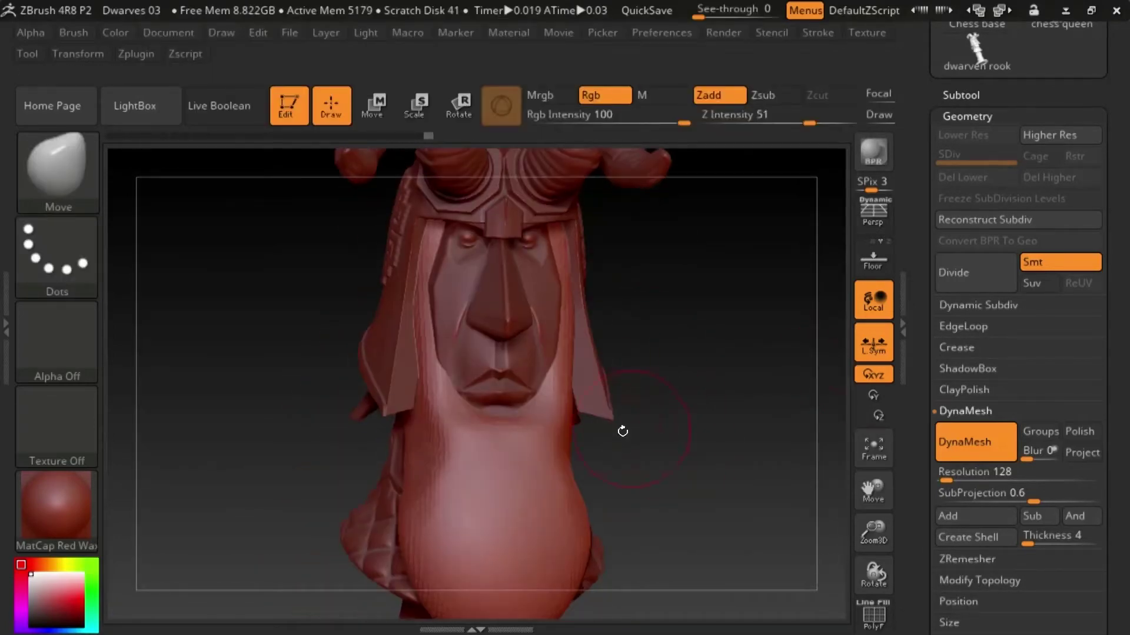
- Shape the beard's upper edge around the mouth and chin, raising it at the center below the lower lip
{"action": "left_click_drag", "start_coordinate": [657, 364], "coordinate": [682, 366]}
{"action": "left_click_drag", "start_coordinate": [683, 365], "coordinate": [685, 414], "text": "alt"}
{"action": "left_click_drag", "start_coordinate": [571, 406], "coordinate": [566, 418]}
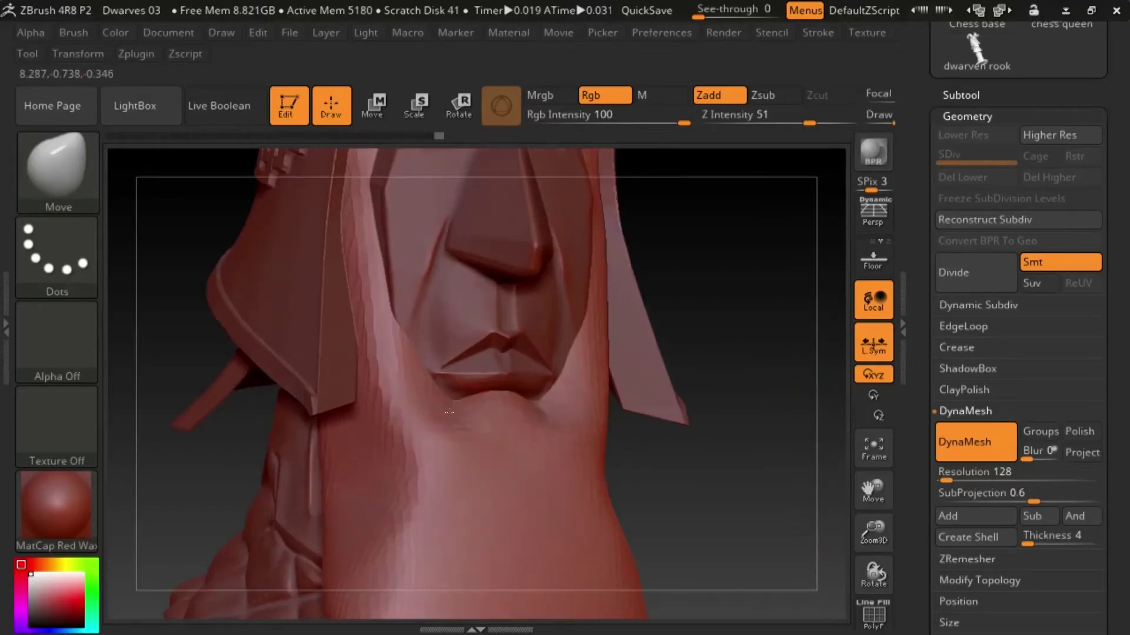
{"action": "mouse_move", "coordinate": [718, 406]}
{"action": "left_mouse_down"}
{"action": "mouse_move", "coordinate": [686, 400]}
{"action": "mouse_move", "coordinate": [731, 368]}
{"action": "mouse_move", "coordinate": [729, 324]}
{"action": "mouse_move", "coordinate": [685, 335]}
{"action": "left_mouse_up"}
{"action": "left_click_drag", "start_coordinate": [264, 418], "coordinate": [295, 412]}
{"action": "left_click_drag", "start_coordinate": [395, 386], "coordinate": [389, 391]}
{"action": "mouse_move", "coordinate": [294, 412]}
{"action": "left_mouse_down"}
{"action": "mouse_move", "coordinate": [247, 414]}
{"action": "mouse_move", "coordinate": [274, 412]}
{"action": "mouse_move", "coordinate": [329, 471]}
{"action": "left_mouse_up"}
{"action": "left_click_drag", "start_coordinate": [416, 390], "coordinate": [409, 400]}
- Reshape the beard's lower edge into two hanging lobes with an arched notch between them
{"action": "mouse_move", "coordinate": [647, 465]}
{"action": "left_mouse_down"}
{"action": "mouse_move", "coordinate": [595, 477]}
{"action": "mouse_move", "coordinate": [416, 446]}
{"action": "left_mouse_up"}
{"action": "left_click_drag", "start_coordinate": [535, 453], "coordinate": [530, 465]}
{"action": "mouse_move", "coordinate": [665, 377]}
{"action": "left_mouse_down"}
{"action": "mouse_move", "coordinate": [727, 341]}
{"action": "mouse_move", "coordinate": [750, 347]}
{"action": "left_mouse_up"}
{"action": "left_click_drag", "start_coordinate": [550, 506], "coordinate": [537, 491]}
{"action": "mouse_move", "coordinate": [806, 405]}
{"action": "left_mouse_down"}
{"action": "mouse_move", "coordinate": [724, 401]}
{"action": "mouse_move", "coordinate": [709, 417]}
{"action": "left_mouse_up"}
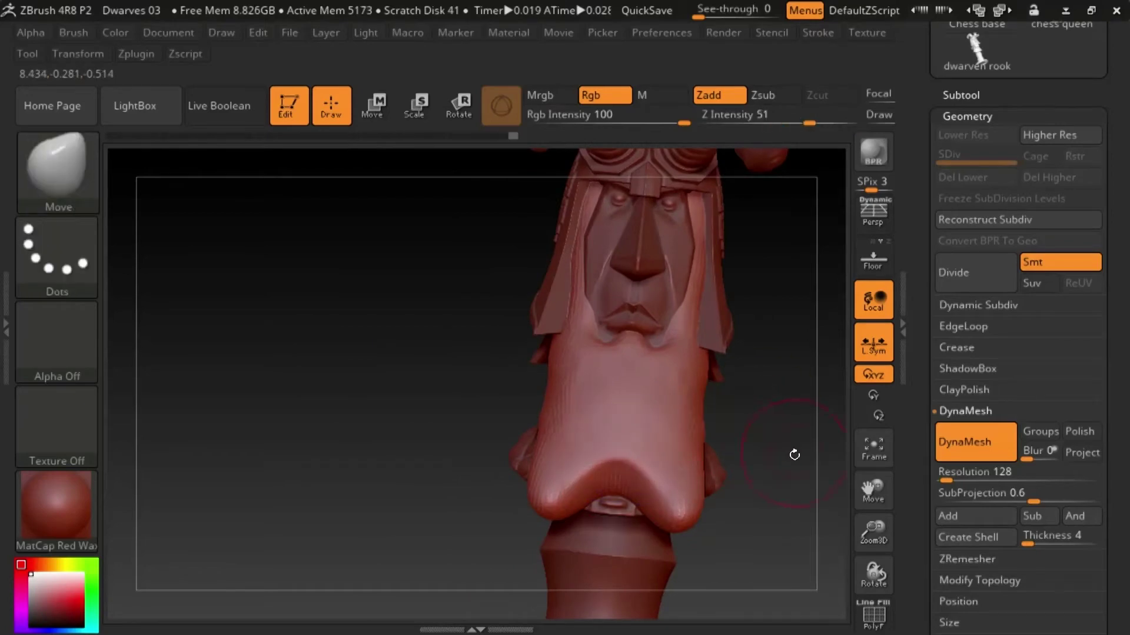
- Widen the beard's sides over the collar and form lumpy tufts across its surface
{"action": "left_click_drag", "start_coordinate": [794, 455], "coordinate": [765, 444], "text": "shift"}
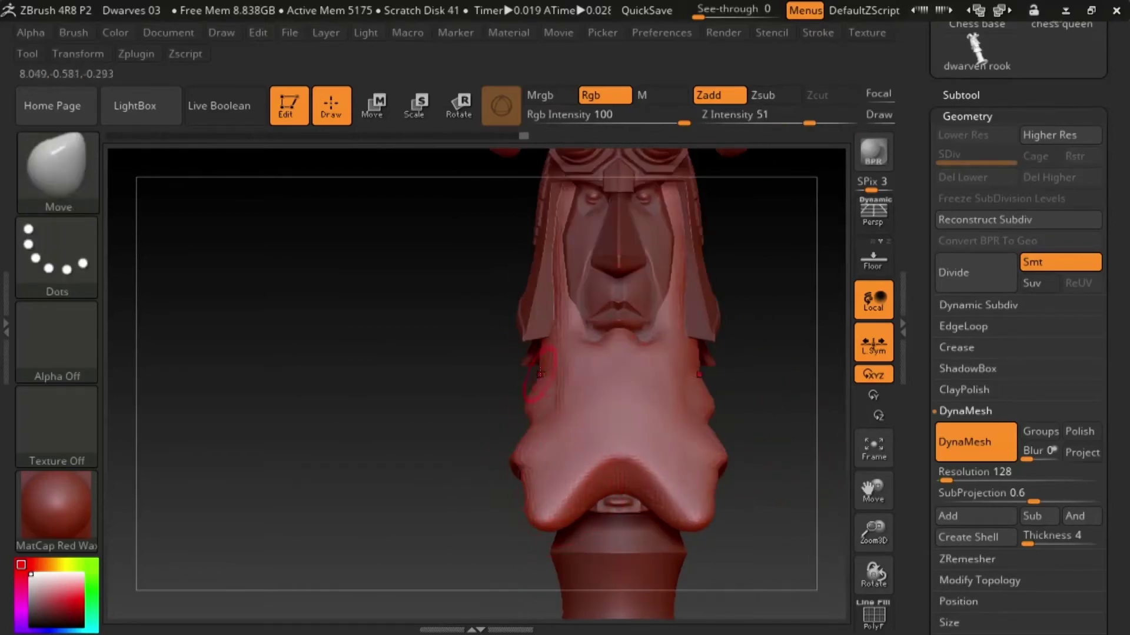
{"action": "mouse_move", "coordinate": [747, 353]}
{"action": "left_mouse_down"}
{"action": "mouse_move", "coordinate": [818, 353]}
{"action": "mouse_move", "coordinate": [718, 424]}
{"action": "mouse_move", "coordinate": [764, 376]}
{"action": "left_mouse_up"}
{"action": "left_click_drag", "start_coordinate": [632, 424], "coordinate": [606, 432]}
{"action": "mouse_move", "coordinate": [823, 294]}
{"action": "left_mouse_down", "text": "shift"}
{"action": "mouse_move", "coordinate": [754, 288]}
{"action": "mouse_move", "coordinate": [752, 235]}
{"action": "left_mouse_up", "text": "shift"}
{"action": "left_click_drag", "start_coordinate": [741, 365], "coordinate": [762, 448]}
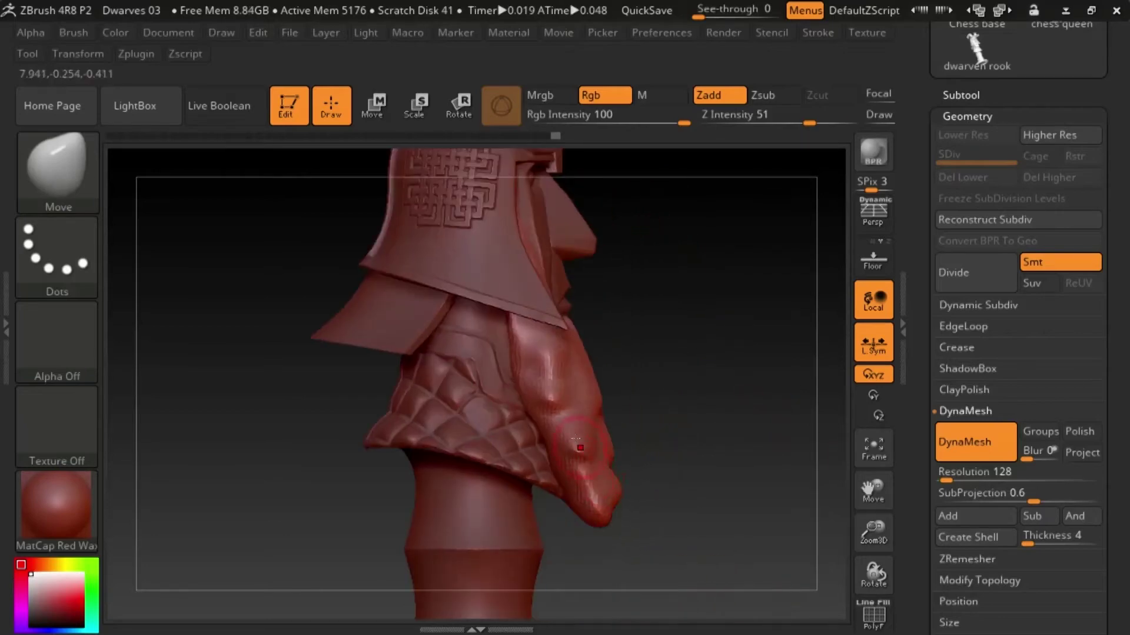
{"action": "left_click_drag", "start_coordinate": [625, 494], "coordinate": [606, 501]}
- Pull the beard's two lower lobes into long tapered strands with the SnakeHook brush, undoing the excess strokes
{"action": "key", "text": "b"}
{"action": "key", "text": "s"}
{"action": "key", "text": "h"}
{"action": "mouse_move", "coordinate": [765, 506]}
{"action": "left_mouse_down"}
{"action": "mouse_move", "coordinate": [718, 505]}
{"action": "mouse_move", "coordinate": [659, 547]}
{"action": "left_mouse_up"}
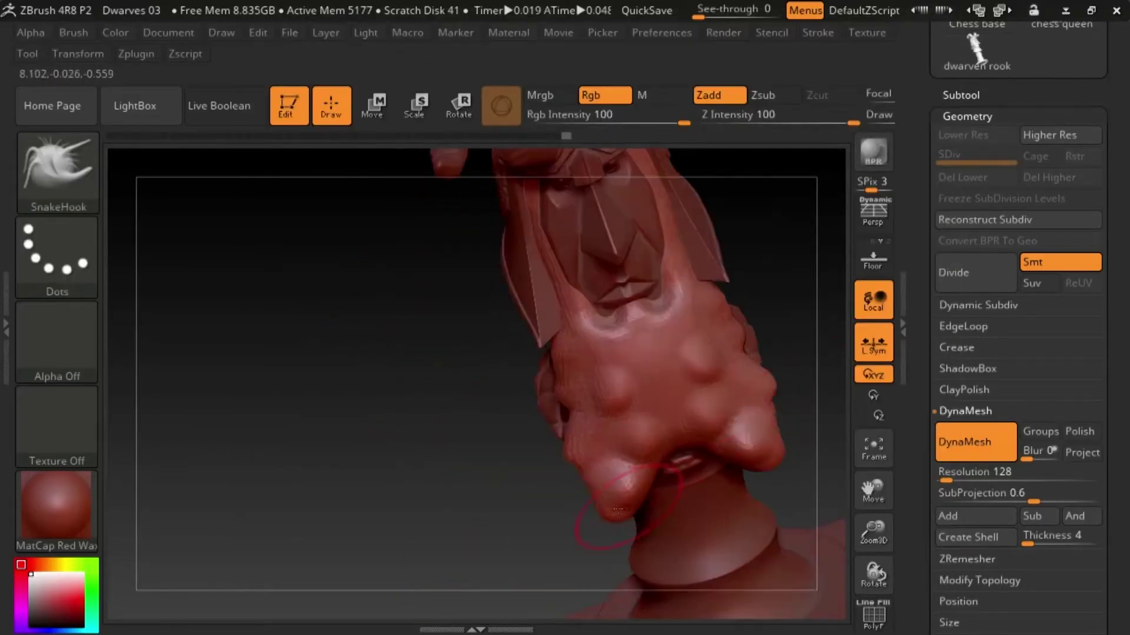
{"action": "left_click_drag", "start_coordinate": [606, 506], "coordinate": [567, 571]}
{"action": "left_click_drag", "start_coordinate": [823, 488], "coordinate": [870, 421], "text": "alt"}
{"action": "left_click_drag", "start_coordinate": [794, 426], "coordinate": [748, 436], "text": "shift"}
{"action": "key", "text": "ctrl+z"}
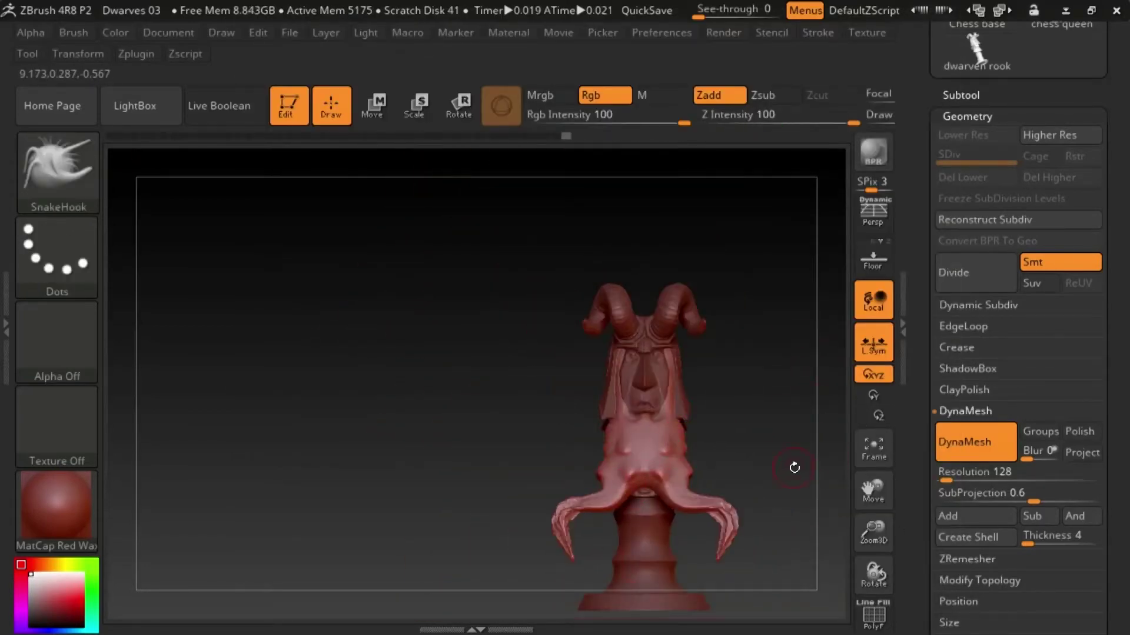
{"action": "mouse_move", "coordinate": [794, 468]}
{"action": "left_mouse_down"}
{"action": "mouse_move", "coordinate": [776, 432]}
{"action": "mouse_move", "coordinate": [706, 427]}
{"action": "mouse_move", "coordinate": [765, 430]}
{"action": "left_mouse_up"}
{"action": "key", "text": "ctrl+z"}
- Adjust the curve of the two lower beard strands with the Move brush
{"action": "left_click_drag", "start_coordinate": [873, 533], "coordinate": [873, 565]}
{"action": "left_click_drag", "start_coordinate": [873, 482], "coordinate": [872, 434]}
{"action": "key", "text": "b"}
{"action": "key", "text": "m"}
{"action": "key", "text": "v"}
{"action": "left_click_drag", "start_coordinate": [595, 474], "coordinate": [584, 465]}
{"action": "left_click_drag", "start_coordinate": [736, 470], "coordinate": [633, 483]}
- Thicken the lower beard strands with the Inflat brush and adjust their side profile
{"action": "key", "text": "b"}
{"action": "key", "text": "i"}
{"action": "key", "text": "n"}
{"action": "left_click_drag", "start_coordinate": [771, 482], "coordinate": [741, 464]}
{"action": "left_click_drag", "start_coordinate": [612, 471], "coordinate": [609, 441]}
{"action": "left_click_drag", "start_coordinate": [800, 408], "coordinate": [882, 425]}
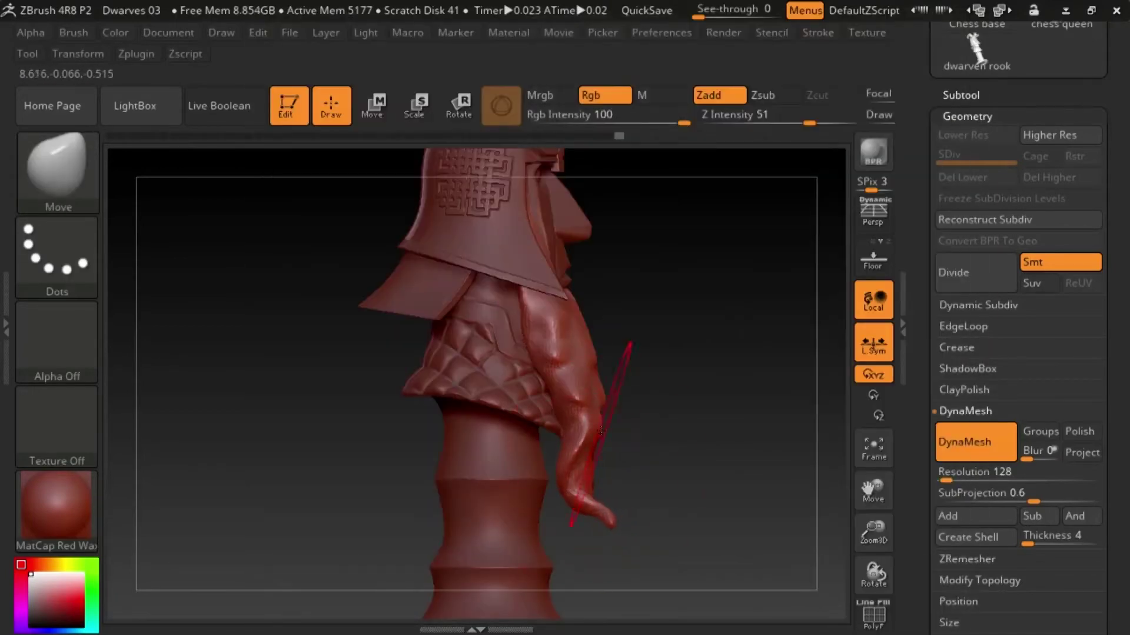
{"action": "left_click_drag", "start_coordinate": [589, 480], "coordinate": [581, 482]}
- Pull pointed tufts out of the beard's sides and front with the SnakeHook brush
{"action": "mouse_move", "coordinate": [724, 432]}
{"action": "left_mouse_down"}
{"action": "mouse_move", "coordinate": [651, 435]}
{"action": "mouse_move", "coordinate": [735, 405]}
{"action": "mouse_move", "coordinate": [692, 421]}
{"action": "mouse_move", "coordinate": [600, 351]}
{"action": "left_mouse_up"}
{"action": "key", "text": "b"}
{"action": "key", "text": "s"}
{"action": "key", "text": "h"}
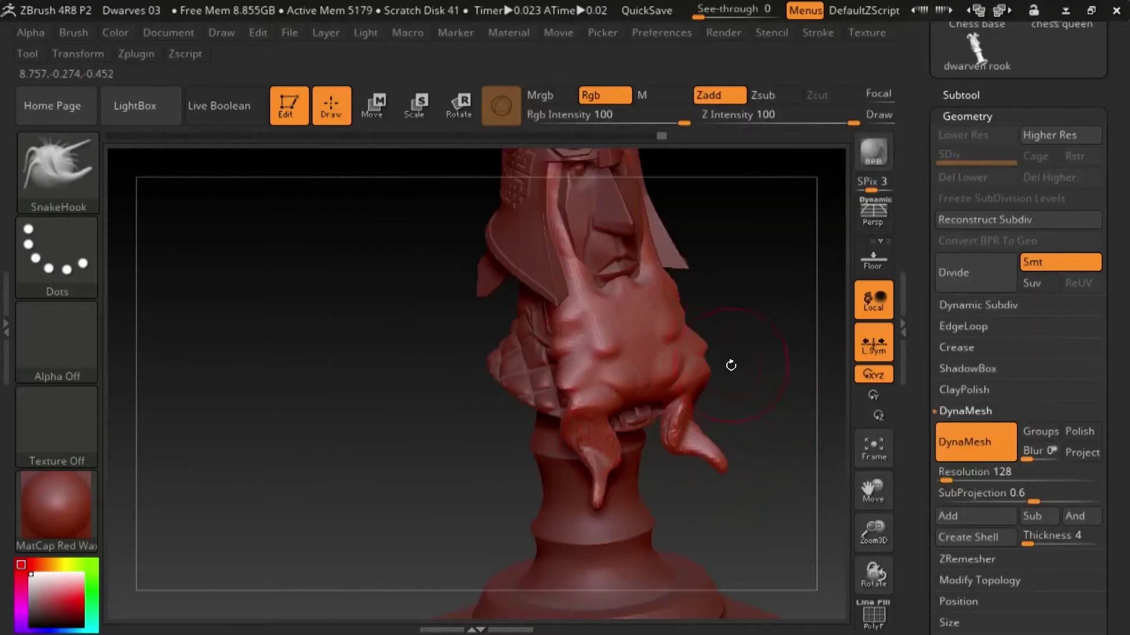
{"action": "mouse_move", "coordinate": [731, 365]}
{"action": "left_mouse_down"}
{"action": "mouse_move", "coordinate": [537, 469]}
{"action": "mouse_move", "coordinate": [832, 496]}
{"action": "mouse_move", "coordinate": [584, 372]}
{"action": "left_mouse_up"}
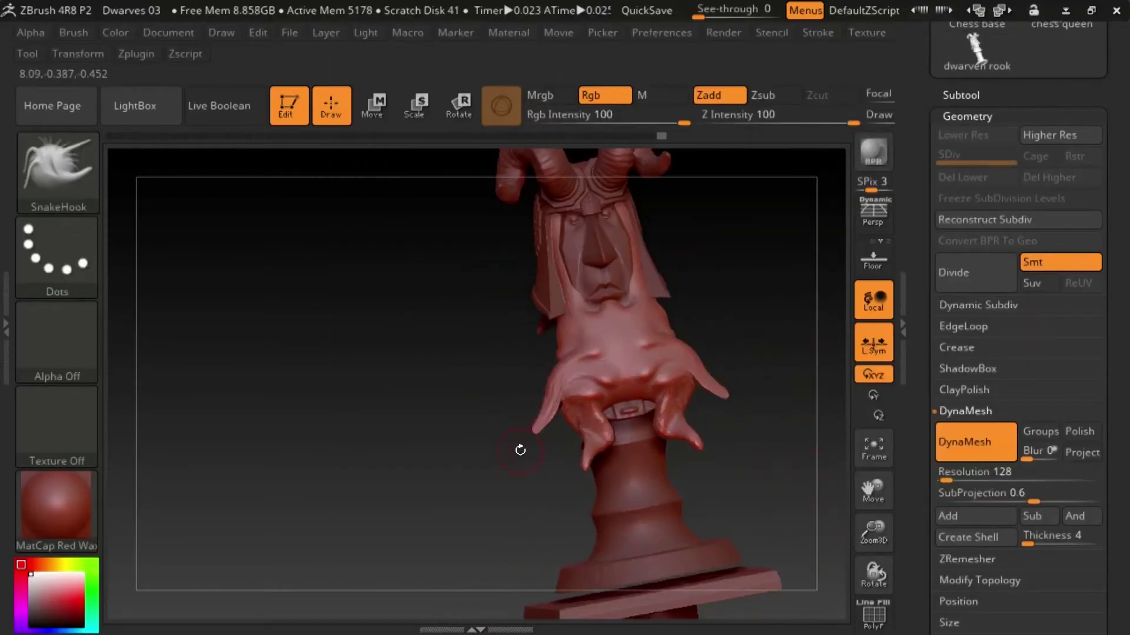
{"action": "left_click_drag", "start_coordinate": [520, 450], "coordinate": [755, 390]}
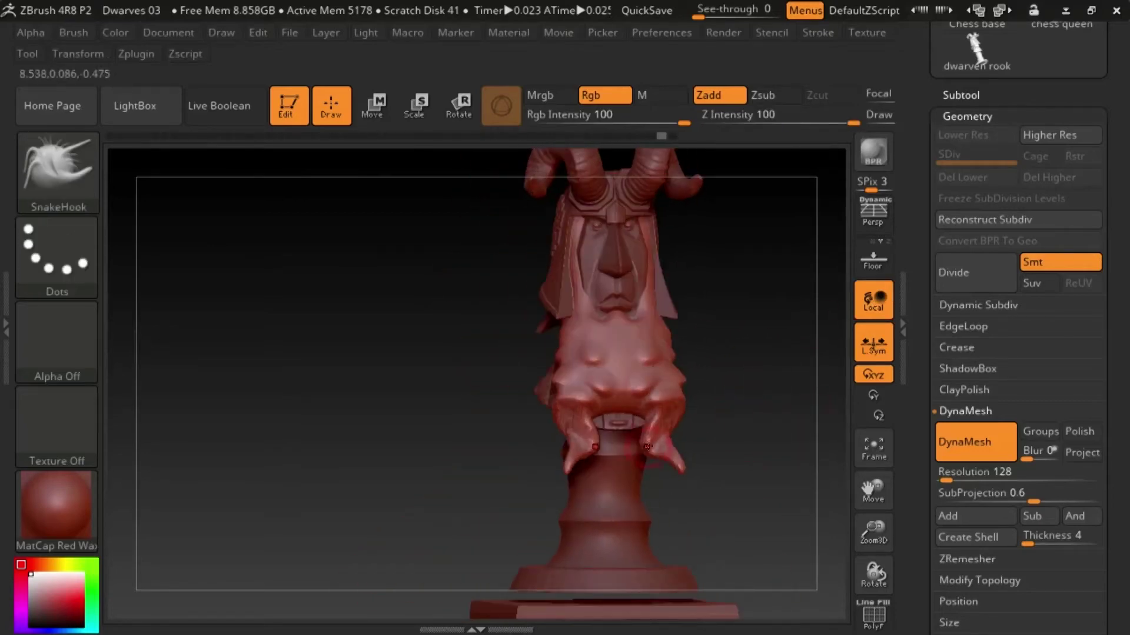
- Fill out the beard's tufts and lower strands with the Inflat brush
{"action": "key", "text": "b"}
{"action": "key", "text": "i"}
{"action": "key", "text": "n"}
{"action": "mouse_move", "coordinate": [735, 412]}
{"action": "left_mouse_down"}
{"action": "mouse_move", "coordinate": [779, 383]}
{"action": "mouse_move", "coordinate": [772, 401]}
{"action": "left_mouse_up"}
{"action": "left_click_drag", "start_coordinate": [764, 472], "coordinate": [758, 414]}
- Rename the beard subtool as Rook beard
{"action": "left_click_drag", "start_coordinate": [918, 371], "coordinate": [917, 469]}
{"action": "left_click", "coordinate": [961, 195]}
{"action": "scroll", "coordinate": [1021, 484], "scroll_direction": "down", "scroll_amount": 3}
{"action": "left_click", "coordinate": [952, 517]}
{"action": "type", "text": "Rook beard"}
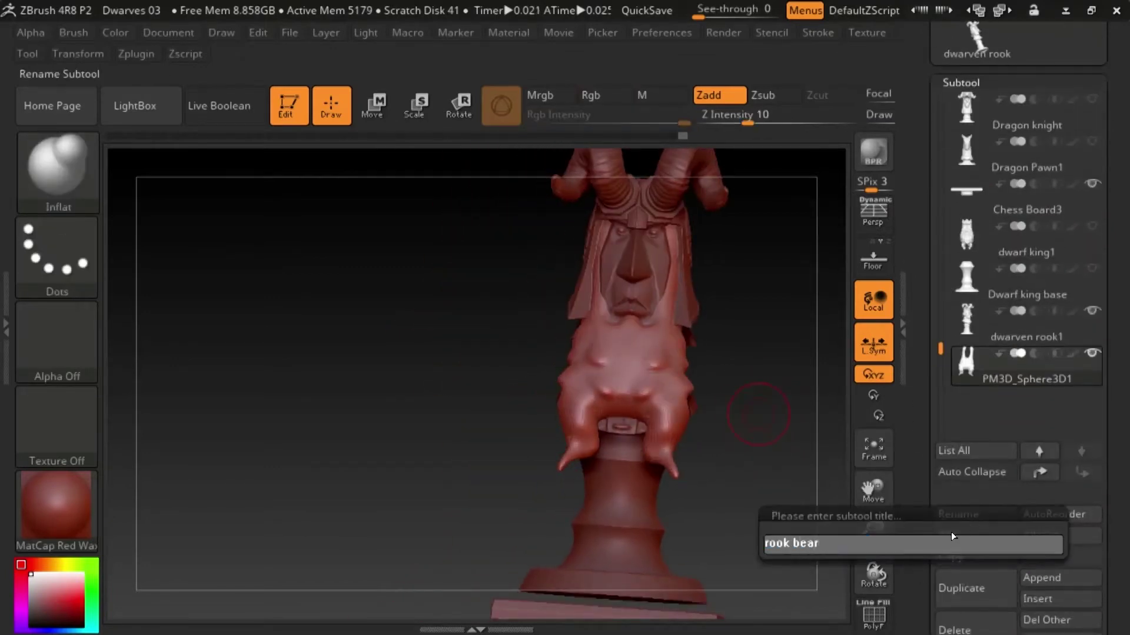
{"action": "key", "text": "Return"}
- Append a Cylinder3D primitive as a new subtool
{"action": "left_click_drag", "start_coordinate": [749, 437], "coordinate": [765, 441]}
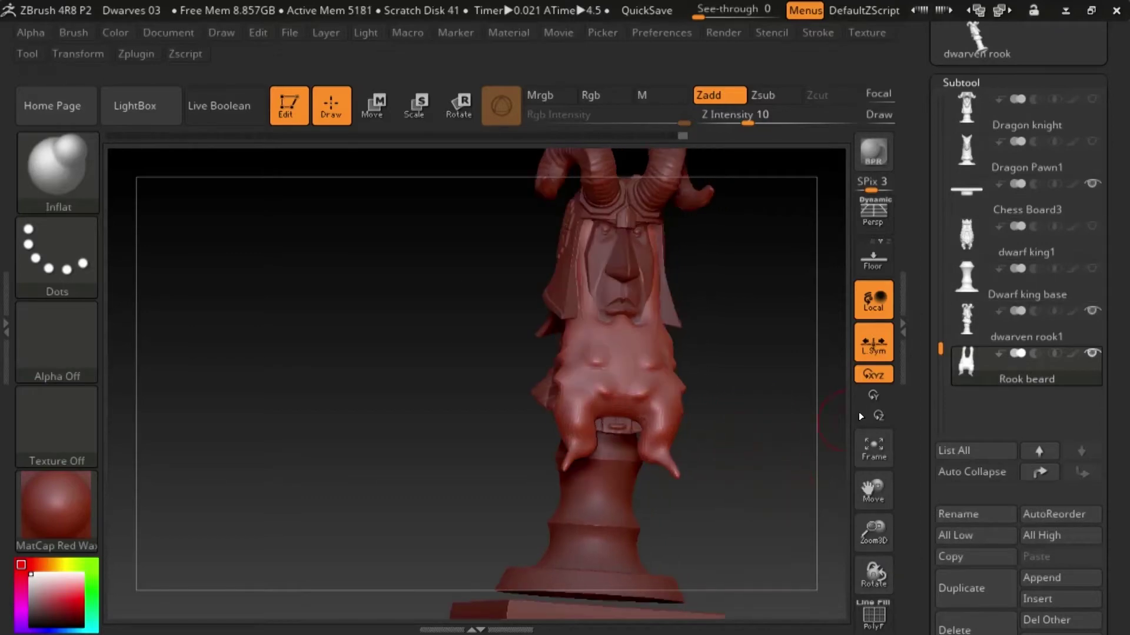
{"action": "left_click_drag", "start_coordinate": [916, 395], "coordinate": [916, 469]}
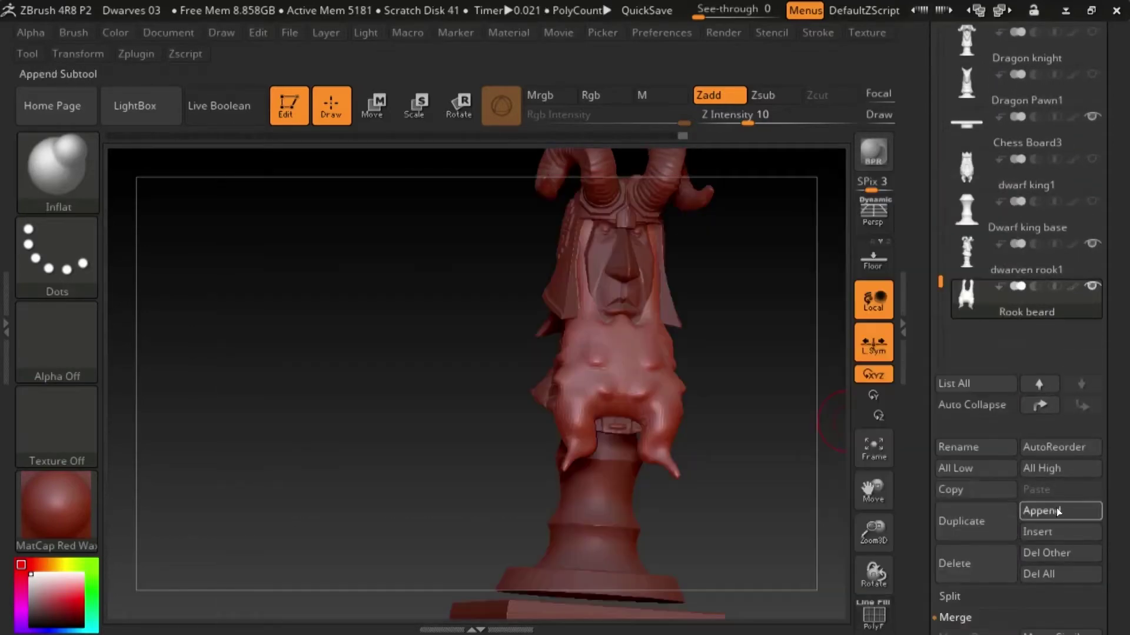
{"action": "left_click", "coordinate": [1057, 511]}
{"action": "left_click", "coordinate": [450, 300]}
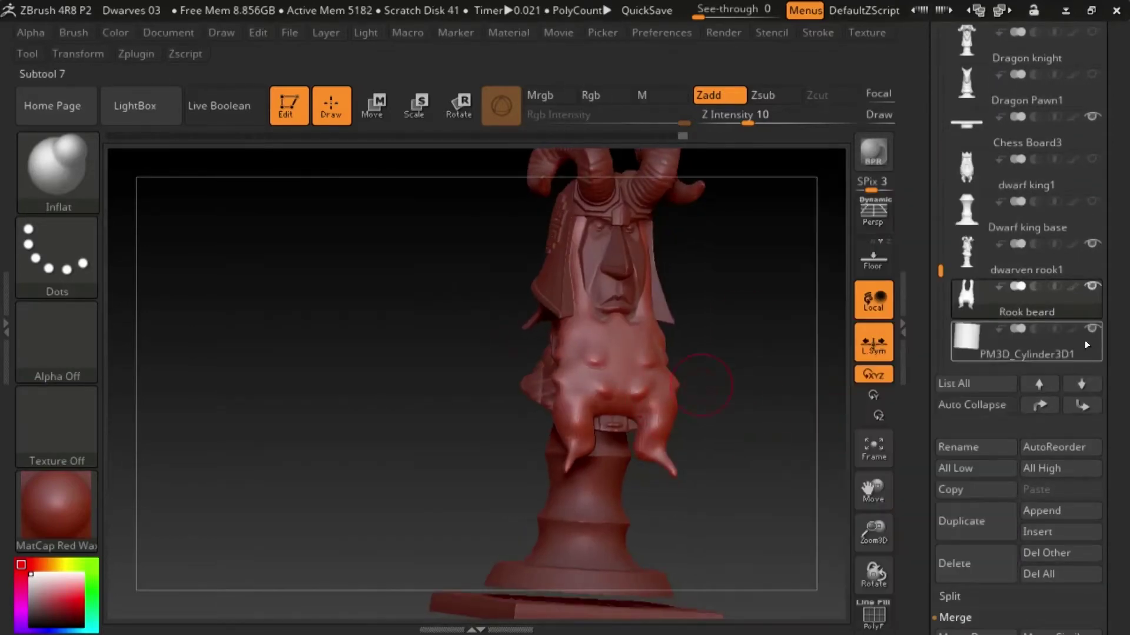
- Rename the beard subtool as Rook mustache
{"action": "left_click", "coordinate": [955, 618]}
{"action": "left_click", "coordinate": [963, 305]}
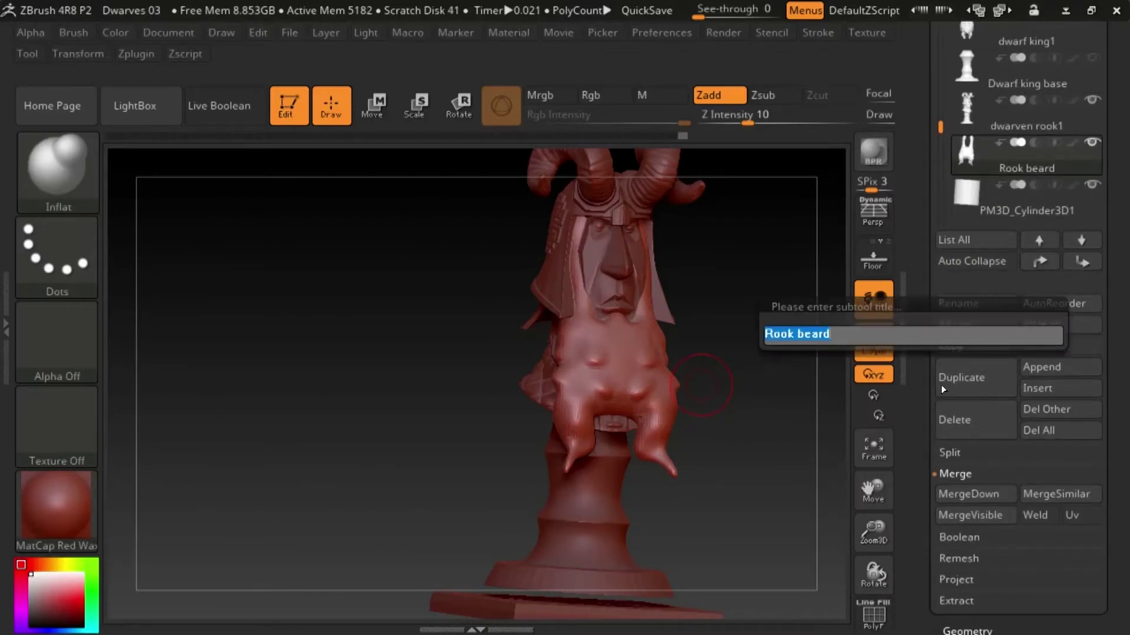
{"action": "key", "text": "Return"}
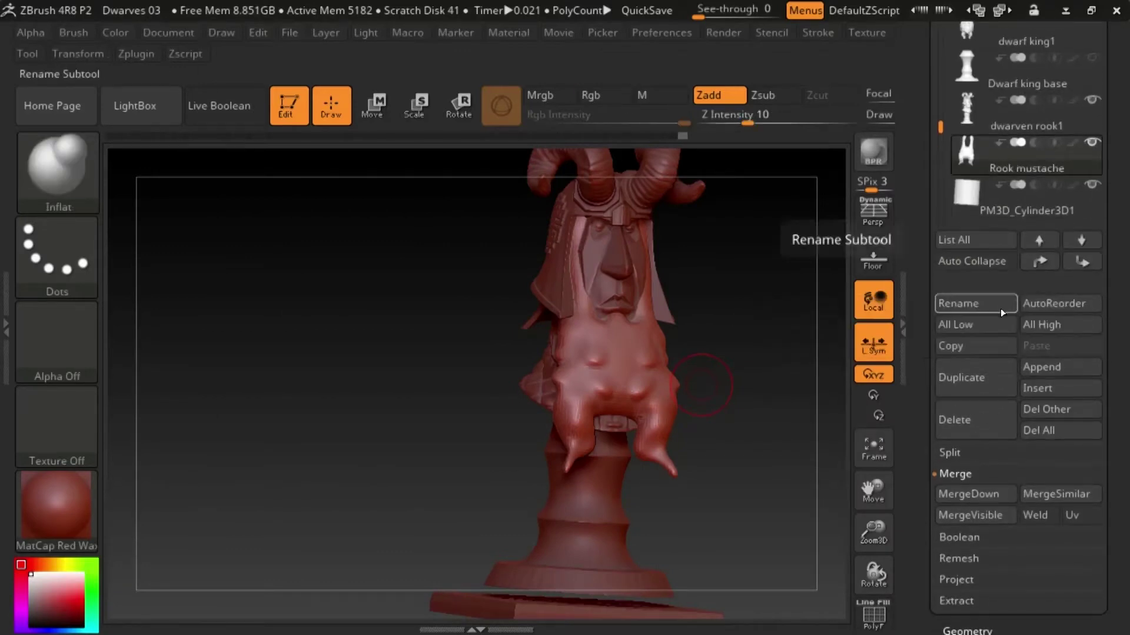
{"action": "left_click_drag", "start_coordinate": [779, 377], "coordinate": [804, 401], "text": "ctrl"}
- Restore the beard subtool's name to Rook beard
{"action": "left_click", "coordinate": [1010, 203]}
{"action": "left_click", "coordinate": [1007, 165]}
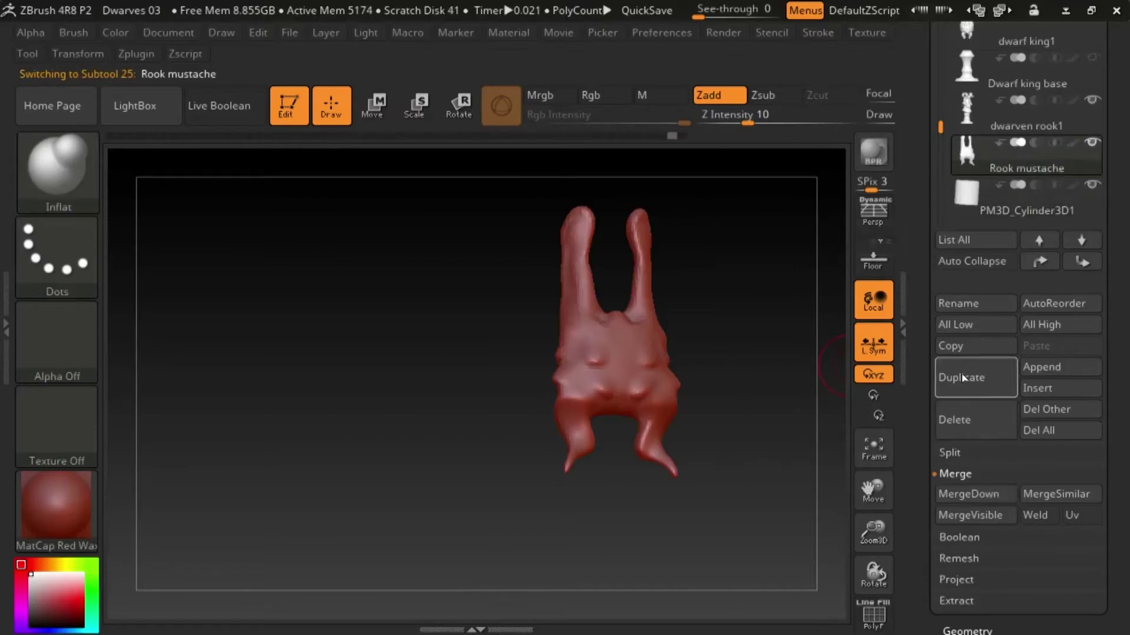
{"action": "left_click", "coordinate": [963, 303]}
{"action": "type", "text": "Rook beard"}
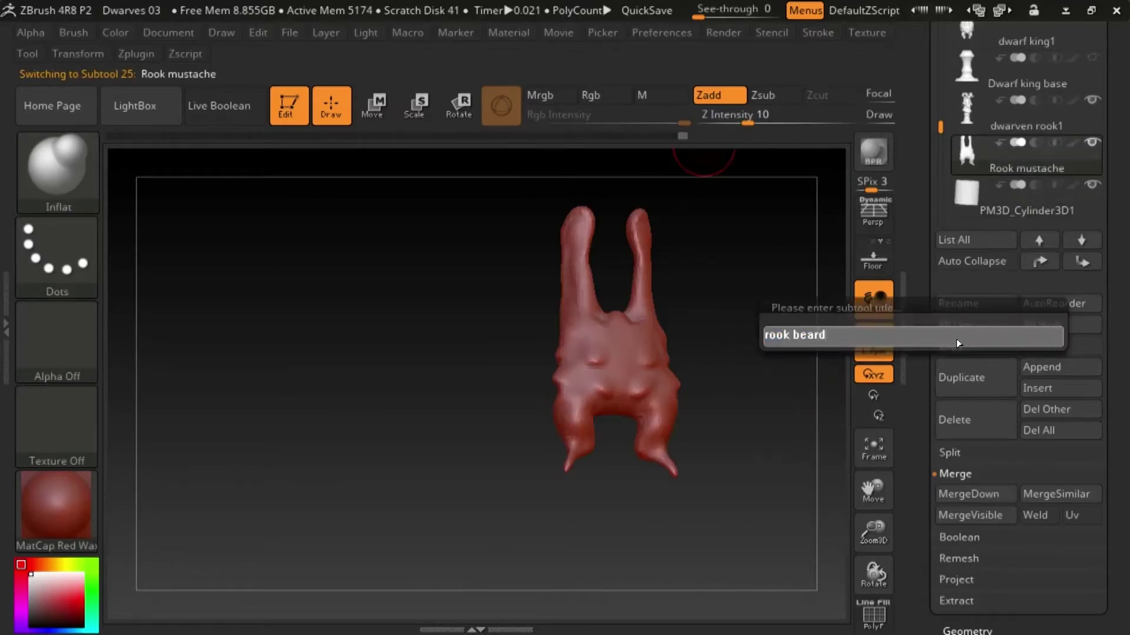
{"action": "key", "text": "Return"}
- Rename the appended cylinder subtool as Rook mustache
{"action": "left_click", "coordinate": [1009, 201]}
{"action": "left_click", "coordinate": [963, 304]}
{"action": "type", "text": "Rook mustache"}
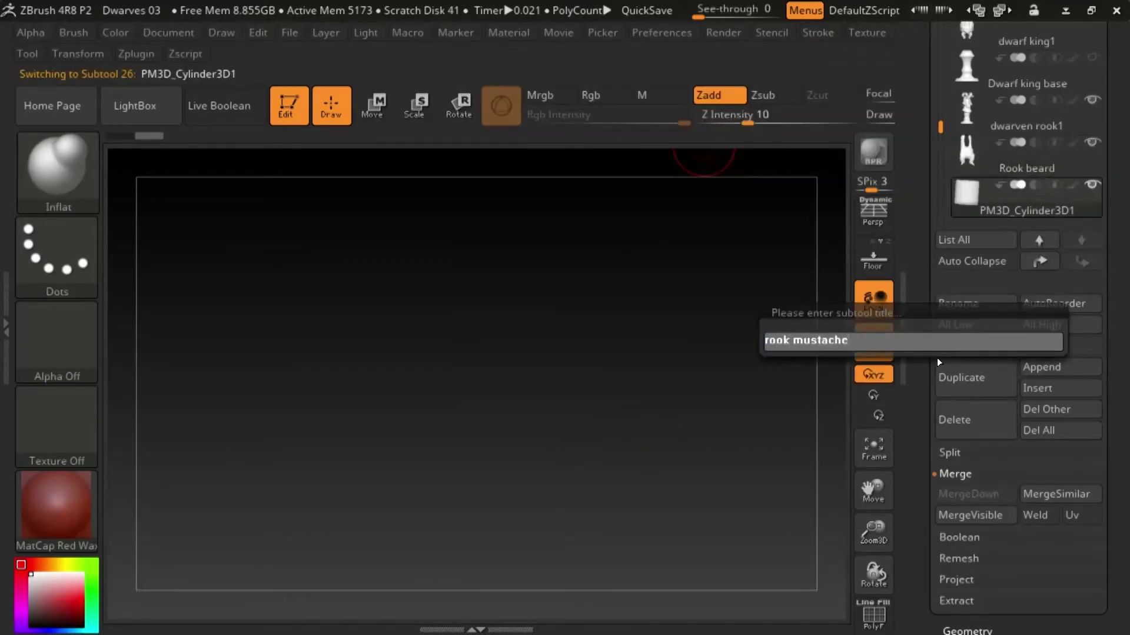
{"action": "key", "text": "Return"}
- Convert the cylinder to a DynaMesh at resolution 128
{"action": "left_click", "coordinate": [875, 618]}
{"action": "left_click", "coordinate": [875, 620]}
{"action": "left_click_drag", "start_coordinate": [921, 615], "coordinate": [922, 511]}
{"action": "left_click", "coordinate": [964, 533]}
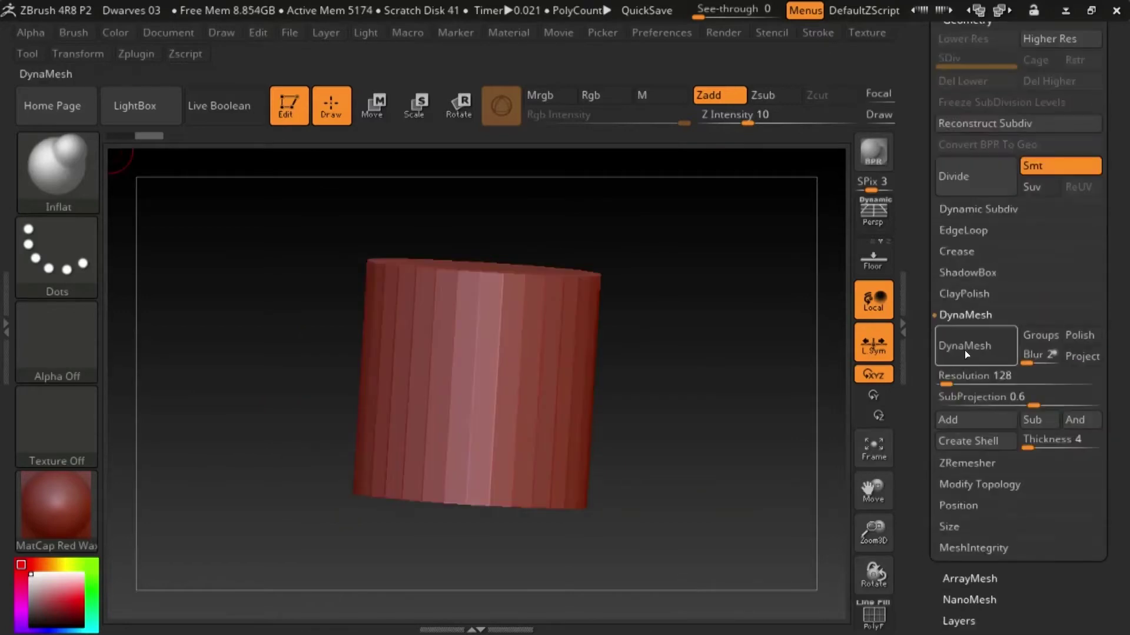
{"action": "left_click", "coordinate": [965, 350]}
{"action": "left_click", "coordinate": [875, 617]}
{"action": "left_click", "coordinate": [875, 616]}
- Move the cylinder over to the rook piece and turn it so that it lies horizontally
{"action": "left_click_drag", "start_coordinate": [730, 511], "coordinate": [721, 447], "text": "alt"}
{"action": "left_click_drag", "start_coordinate": [871, 540], "coordinate": [871, 500]}
{"action": "left_click", "coordinate": [374, 106]}
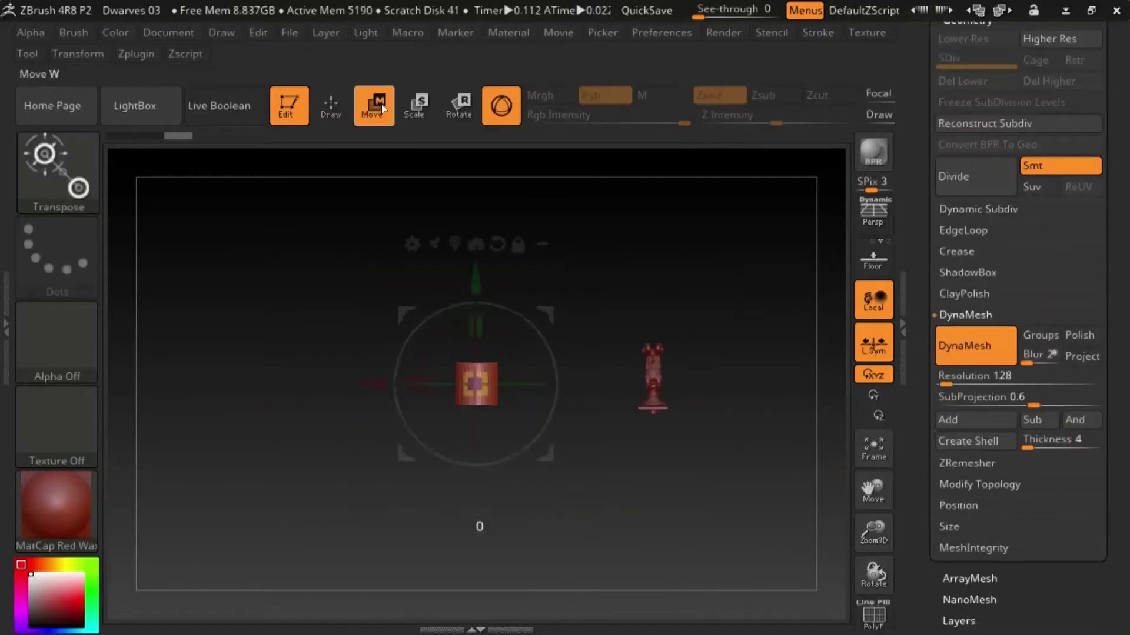
{"action": "left_click_drag", "start_coordinate": [379, 383], "coordinate": [548, 383]}
{"action": "left_click_drag", "start_coordinate": [873, 533], "coordinate": [873, 559]}
{"action": "left_click_drag", "start_coordinate": [706, 325], "coordinate": [714, 336]}
{"action": "left_click_drag", "start_coordinate": [873, 532], "coordinate": [873, 565]}
{"action": "left_click_drag", "start_coordinate": [757, 384], "coordinate": [773, 384]}
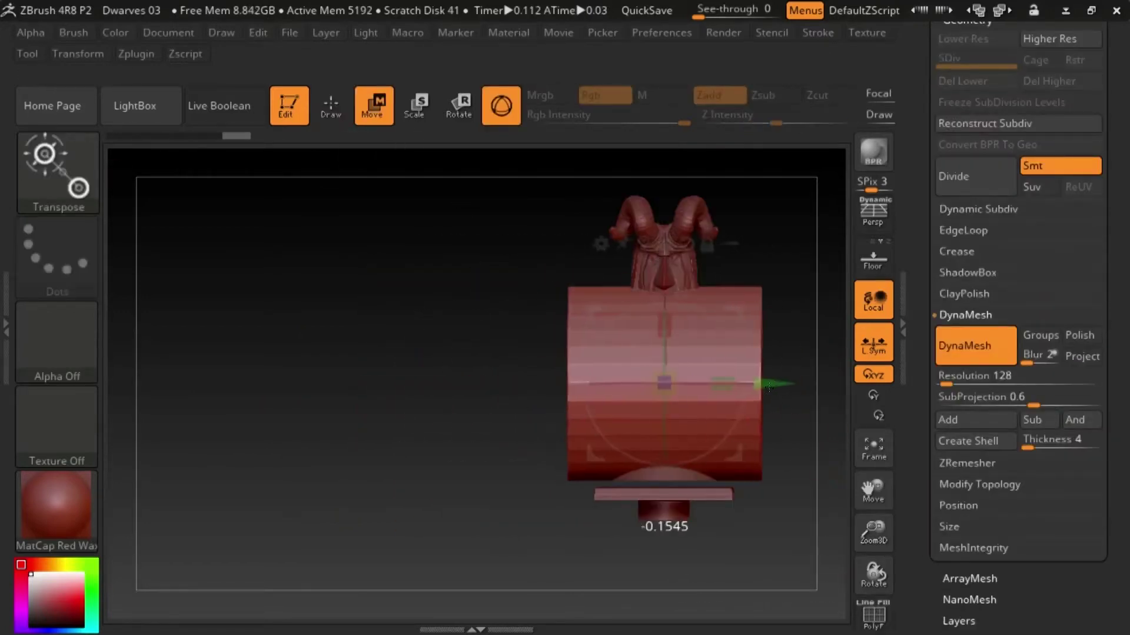
- Align the horizontal cylinder with the rook's face and scale it down uniformly
{"action": "left_click_drag", "start_coordinate": [873, 532], "coordinate": [873, 553]}
{"action": "left_click_drag", "start_coordinate": [665, 278], "coordinate": [664, 170]}
{"action": "left_click_drag", "start_coordinate": [728, 272], "coordinate": [817, 273]}
{"action": "mouse_move", "coordinate": [667, 278]}
{"action": "left_mouse_down"}
{"action": "mouse_move", "coordinate": [648, 282]}
{"action": "mouse_move", "coordinate": [663, 277]}
{"action": "left_mouse_up"}
{"action": "left_click_drag", "start_coordinate": [872, 489], "coordinate": [771, 537]}
{"action": "left_click_drag", "start_coordinate": [873, 532], "coordinate": [873, 565]}
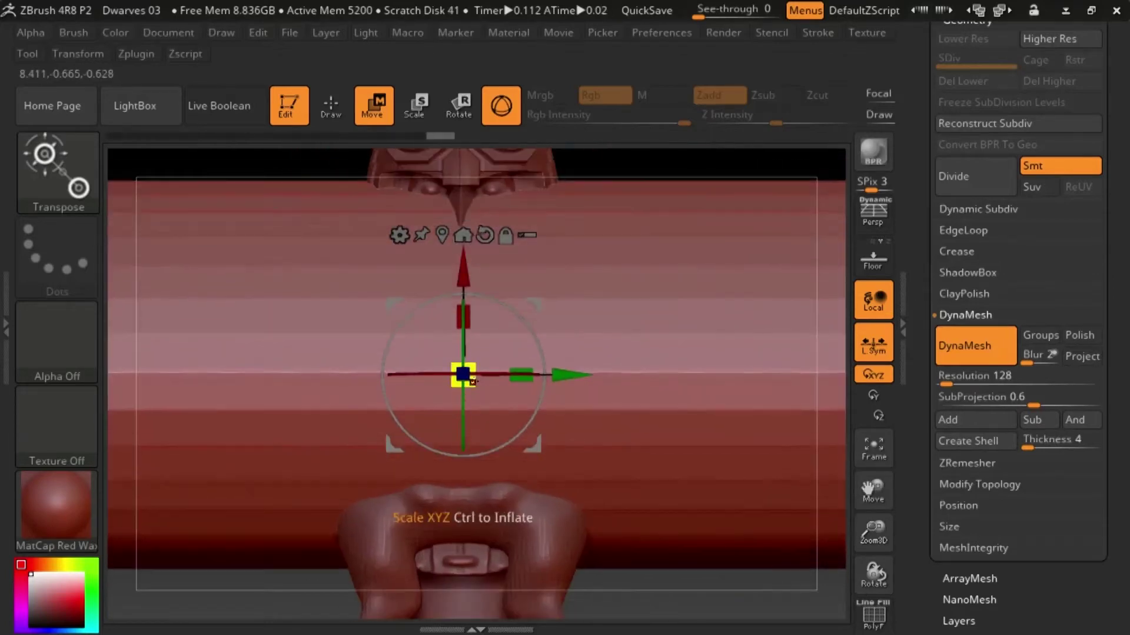
{"action": "left_click_drag", "start_coordinate": [463, 374], "coordinate": [462, 512]}
{"action": "left_click_drag", "start_coordinate": [541, 388], "coordinate": [547, 389]}
- Adjust the cylinder's proportions and shrink it into a thin horizontal bar across the rook's face below the eyes
{"action": "left_click_drag", "start_coordinate": [873, 575], "coordinate": [923, 573]}
{"action": "left_click_drag", "start_coordinate": [518, 377], "coordinate": [491, 376]}
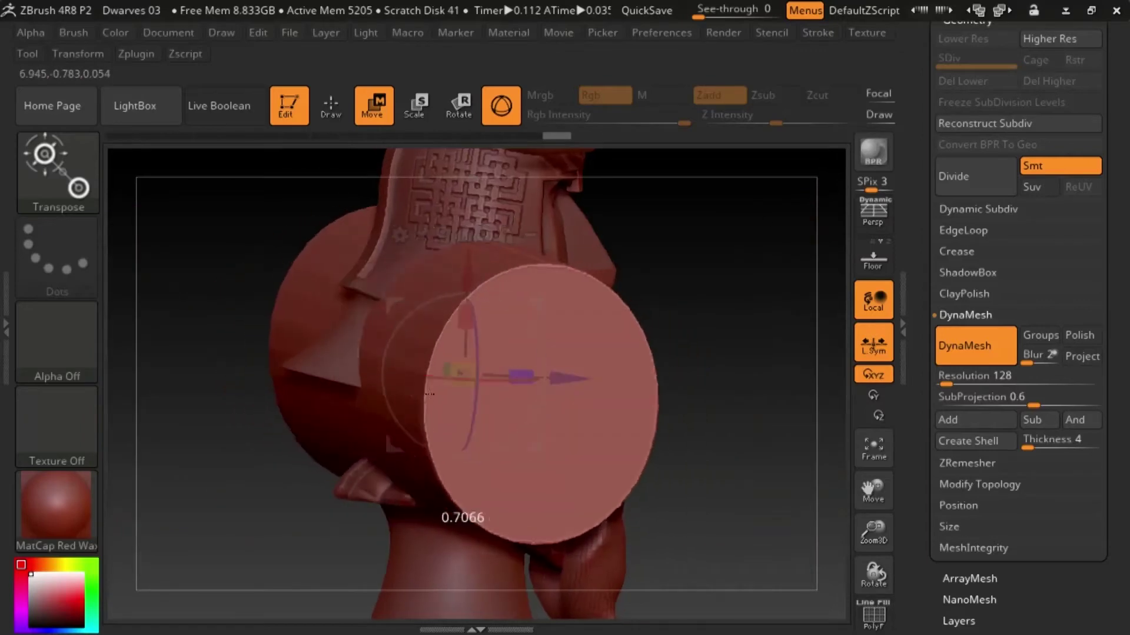
{"action": "left_click_drag", "start_coordinate": [873, 574], "coordinate": [765, 582]}
{"action": "left_click_drag", "start_coordinate": [515, 369], "coordinate": [500, 372]}
{"action": "left_click_drag", "start_coordinate": [873, 575], "coordinate": [924, 571]}
{"action": "left_click_drag", "start_coordinate": [511, 375], "coordinate": [494, 376]}
{"action": "left_click_drag", "start_coordinate": [873, 575], "coordinate": [806, 575]}
{"action": "left_click_drag", "start_coordinate": [462, 374], "coordinate": [451, 424]}
{"action": "left_click_drag", "start_coordinate": [873, 575], "coordinate": [947, 575]}
{"action": "left_click_drag", "start_coordinate": [538, 212], "coordinate": [539, 214]}
{"action": "left_click_drag", "start_coordinate": [760, 437], "coordinate": [683, 437]}
{"action": "left_click_drag", "start_coordinate": [873, 532], "coordinate": [873, 500]}
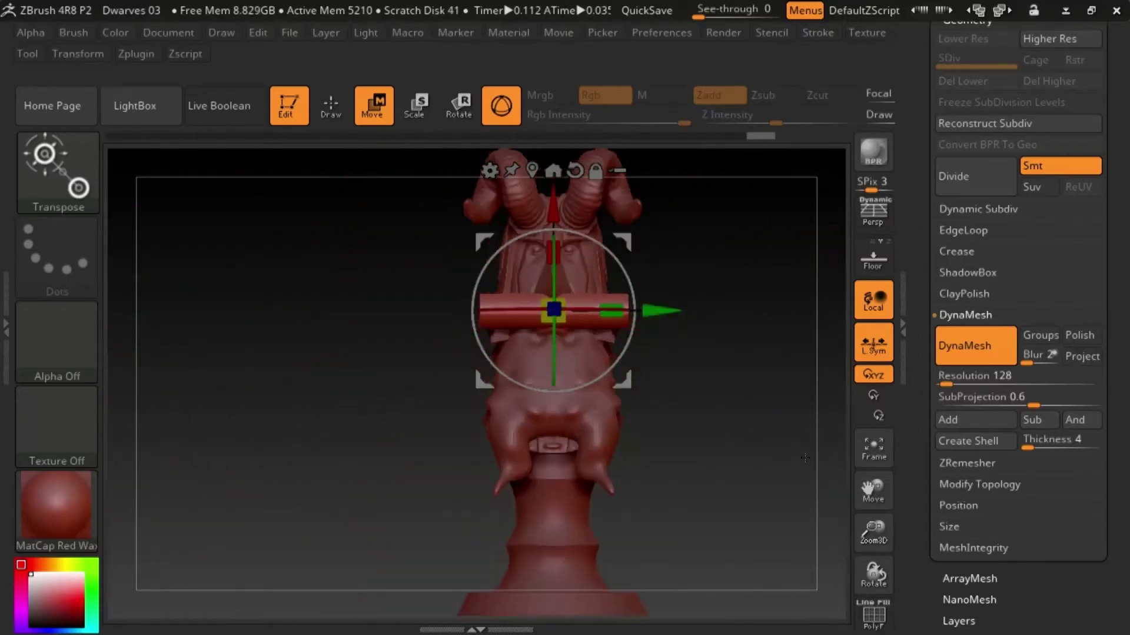
- Fine-tune the bar's placement so that it sits against the upper lip just below the nose
{"action": "left_click_drag", "start_coordinate": [706, 438], "coordinate": [765, 438]}
{"action": "left_click_drag", "start_coordinate": [873, 532], "coordinate": [873, 565]}
{"action": "left_click_drag", "start_coordinate": [729, 438], "coordinate": [674, 416]}
{"action": "left_click_drag", "start_coordinate": [554, 283], "coordinate": [555, 330]}
{"action": "left_click_drag", "start_coordinate": [677, 377], "coordinate": [755, 373]}
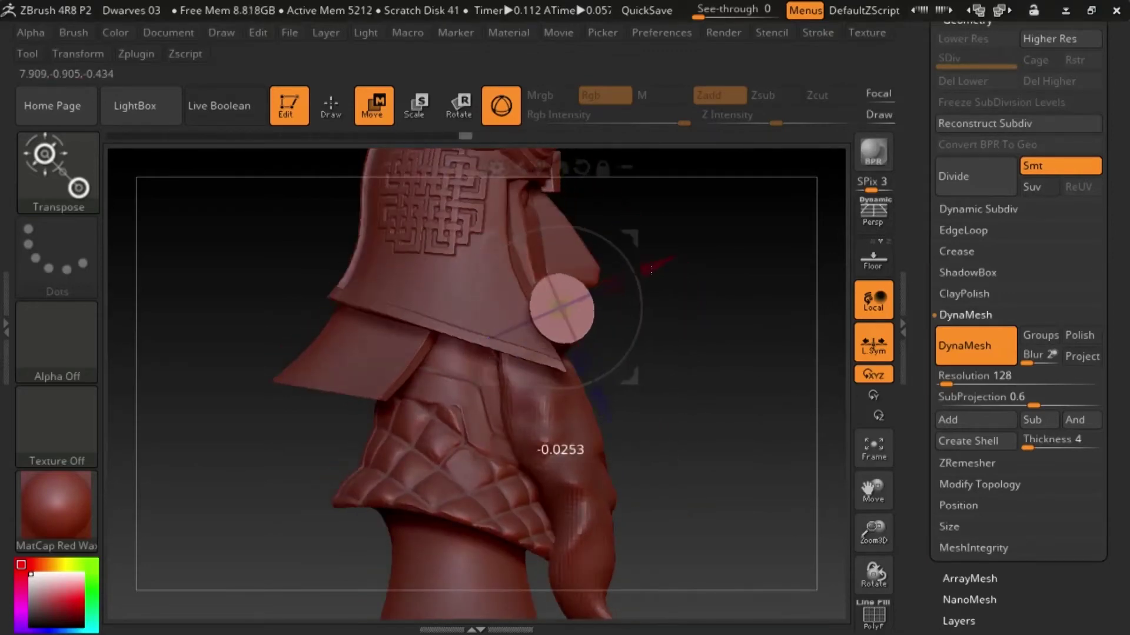
{"action": "left_click_drag", "start_coordinate": [650, 270], "coordinate": [649, 271]}
{"action": "left_click_drag", "start_coordinate": [751, 382], "coordinate": [695, 383]}
- Bend the bar into an arched mustache with drooping ends using the Move brush
{"action": "key", "text": "q"}
{"action": "key", "text": "b"}
{"action": "key", "text": "m"}
{"action": "key", "text": "v"}
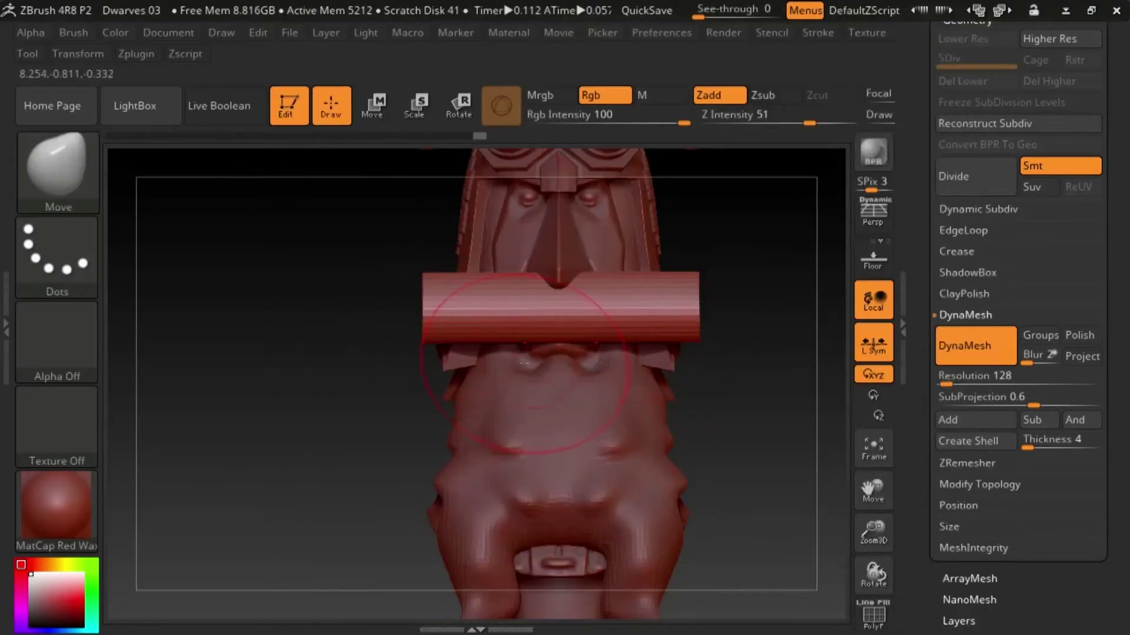
{"action": "left_click_drag", "start_coordinate": [422, 423], "coordinate": [523, 340]}
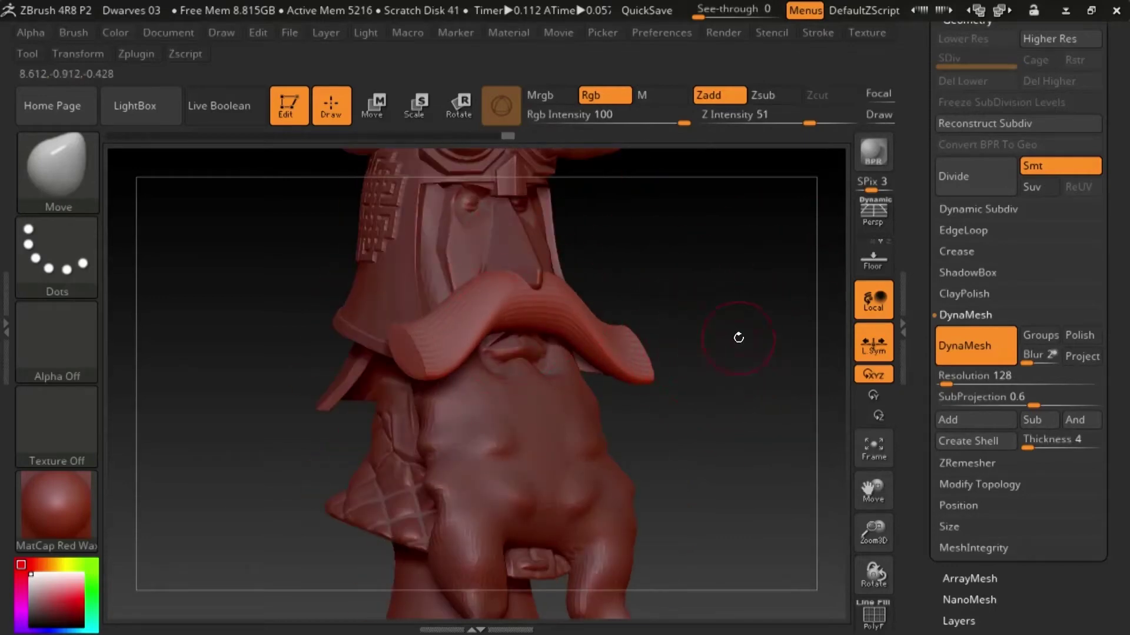
{"action": "mouse_move", "coordinate": [738, 337]}
{"action": "left_mouse_down"}
{"action": "mouse_move", "coordinate": [563, 290]}
{"action": "mouse_move", "coordinate": [535, 336]}
{"action": "left_mouse_up"}
{"action": "left_click_drag", "start_coordinate": [444, 392], "coordinate": [401, 393]}
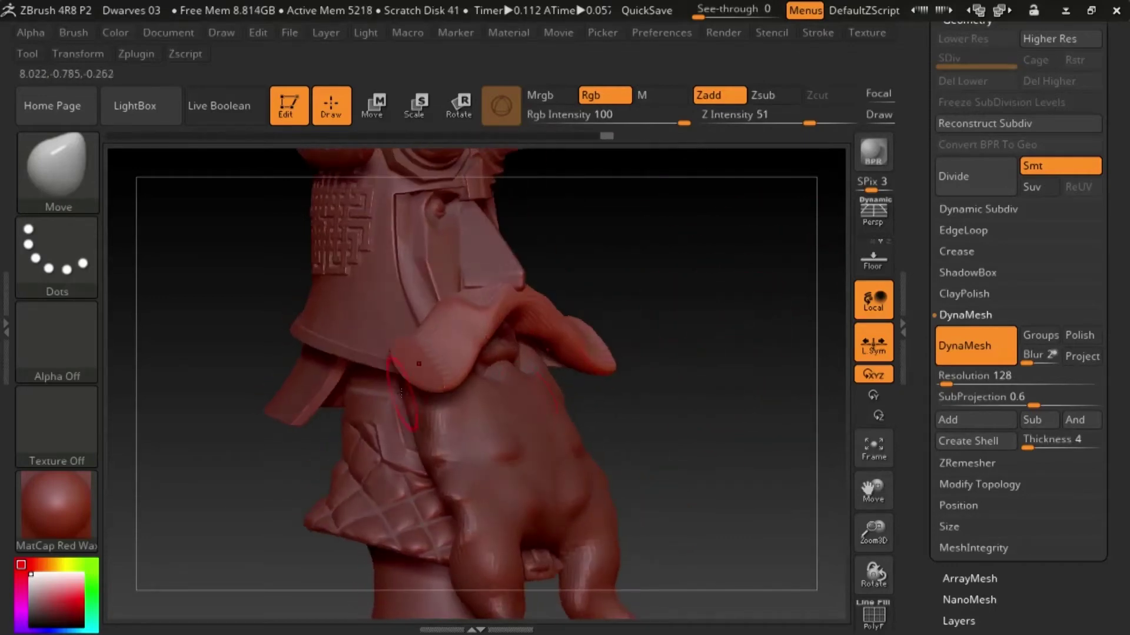
- Trim the mustache's ends with the TrimDynamic brush and smooth its surface
{"action": "left_click_drag", "start_coordinate": [421, 356], "coordinate": [435, 398], "text": "shift"}
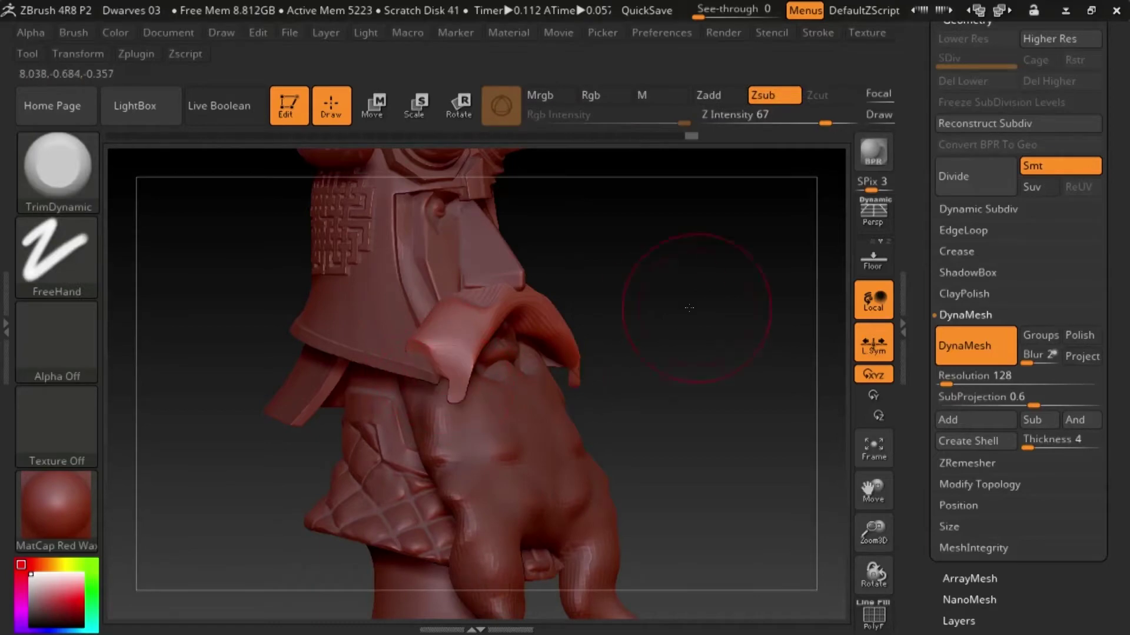
{"action": "mouse_move", "coordinate": [689, 307]}
{"action": "left_mouse_down"}
{"action": "mouse_move", "coordinate": [643, 253]}
{"action": "mouse_move", "coordinate": [428, 392]}
{"action": "left_mouse_up"}
{"action": "left_click_drag", "start_coordinate": [399, 443], "coordinate": [435, 295]}
{"action": "left_click_drag", "start_coordinate": [391, 373], "coordinate": [384, 361], "text": "shift"}
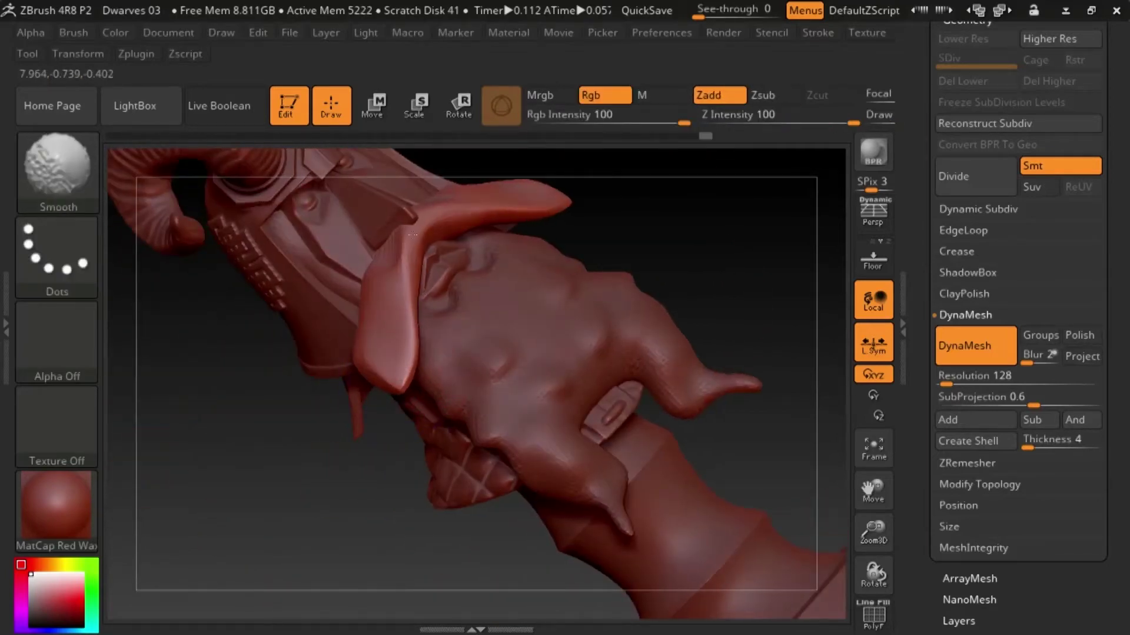
- Shape the mustache's sides and tips along the cheeks and beard with the Move brush
{"action": "left_click_drag", "start_coordinate": [658, 206], "coordinate": [694, 242]}
{"action": "key", "text": "b"}
{"action": "key", "text": "m"}
{"action": "key", "text": "v"}
{"action": "left_click_drag", "start_coordinate": [679, 308], "coordinate": [632, 294]}
{"action": "left_click_drag", "start_coordinate": [411, 273], "coordinate": [403, 265]}
{"action": "mouse_move", "coordinate": [677, 270]}
{"action": "left_mouse_down"}
{"action": "mouse_move", "coordinate": [629, 351]}
{"action": "mouse_move", "coordinate": [682, 323]}
{"action": "left_mouse_up"}
{"action": "left_click_drag", "start_coordinate": [400, 371], "coordinate": [389, 360]}
{"action": "mouse_move", "coordinate": [612, 311]}
{"action": "left_mouse_down"}
{"action": "mouse_move", "coordinate": [603, 336]}
{"action": "mouse_move", "coordinate": [529, 353]}
{"action": "left_mouse_up"}
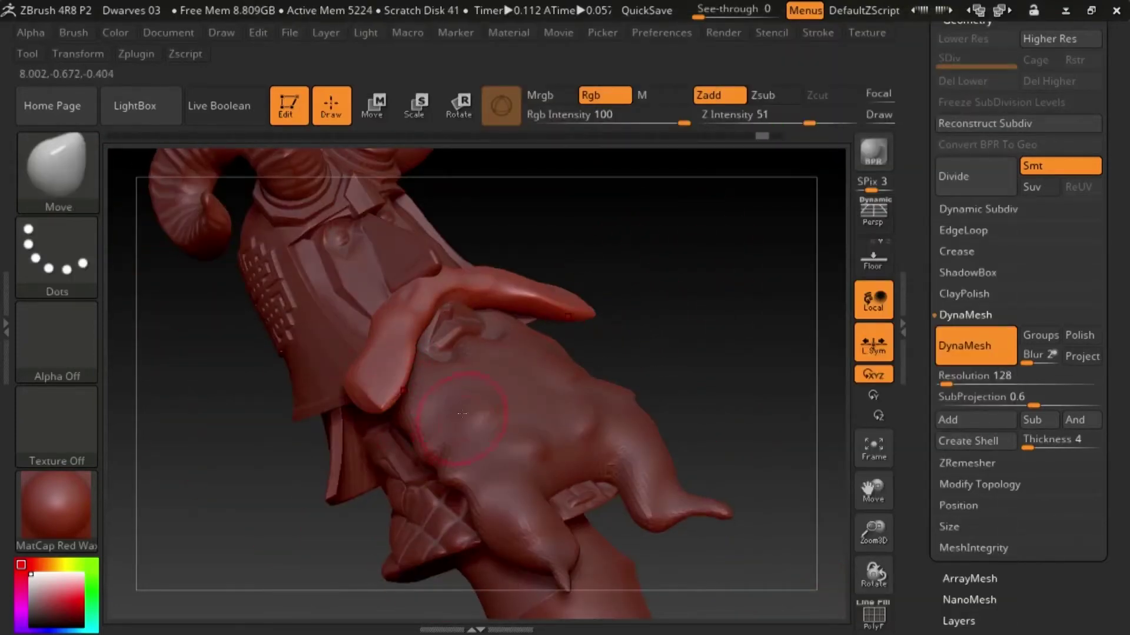
{"action": "left_click_drag", "start_coordinate": [406, 424], "coordinate": [403, 411]}
- Flatten planes along the mustache's front and lower edges with the TrimDynamic brush
{"action": "mouse_move", "coordinate": [706, 264]}
{"action": "left_mouse_down"}
{"action": "mouse_move", "coordinate": [819, 255]}
{"action": "mouse_move", "coordinate": [818, 306]}
{"action": "mouse_move", "coordinate": [771, 318]}
{"action": "left_mouse_up"}
{"action": "left_click_drag", "start_coordinate": [643, 320], "coordinate": [624, 332]}
{"action": "key", "text": "b"}
{"action": "key", "text": "t"}
{"action": "key", "text": "d"}
{"action": "left_click_drag", "start_coordinate": [434, 294], "coordinate": [425, 367]}
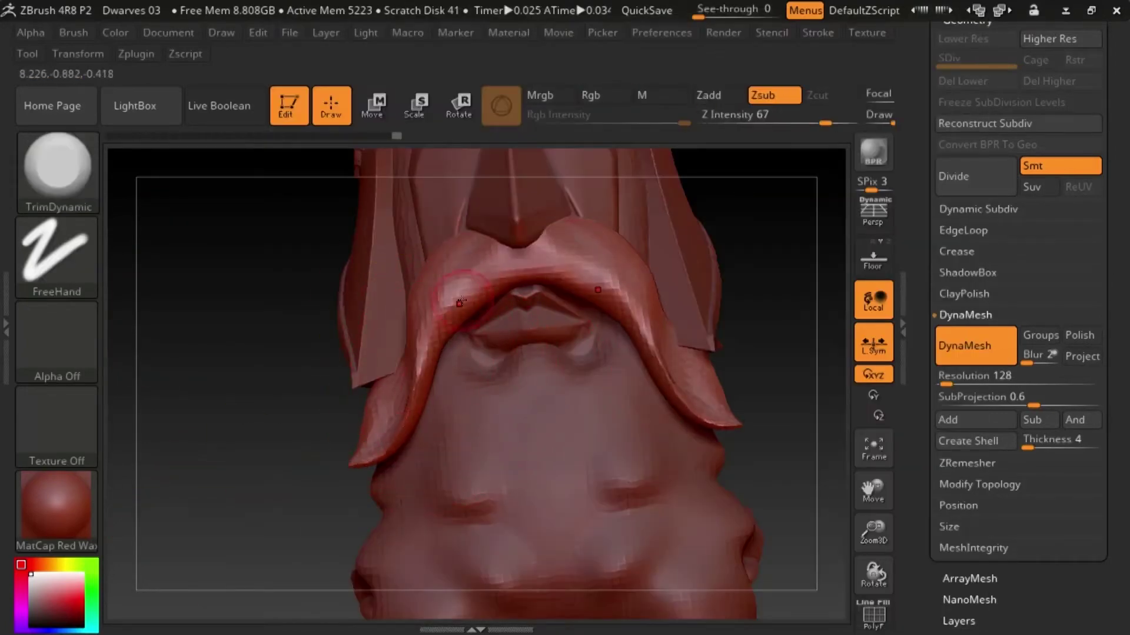
{"action": "left_click_drag", "start_coordinate": [460, 302], "coordinate": [463, 300]}
- Remesh the mustache with DynaMesh at resolution 304
{"action": "left_click", "coordinate": [952, 378]}
{"action": "left_click_drag", "start_coordinate": [789, 412], "coordinate": [815, 426], "text": "ctrl"}
{"action": "left_click", "coordinate": [873, 615]}
{"action": "left_click", "coordinate": [873, 615]}
- Pull the mustache's side strands into a cleaner curve with the Move brush
{"action": "key", "text": "b"}
{"action": "key", "text": "m"}
{"action": "key", "text": "v"}
{"action": "left_click_drag", "start_coordinate": [657, 451], "coordinate": [694, 444]}
{"action": "left_click_drag", "start_coordinate": [414, 385], "coordinate": [400, 389]}
{"action": "mouse_move", "coordinate": [588, 412]}
{"action": "left_mouse_down"}
{"action": "mouse_move", "coordinate": [638, 411]}
{"action": "mouse_move", "coordinate": [565, 400]}
{"action": "mouse_move", "coordinate": [532, 419]}
{"action": "mouse_move", "coordinate": [695, 385]}
{"action": "left_mouse_up"}
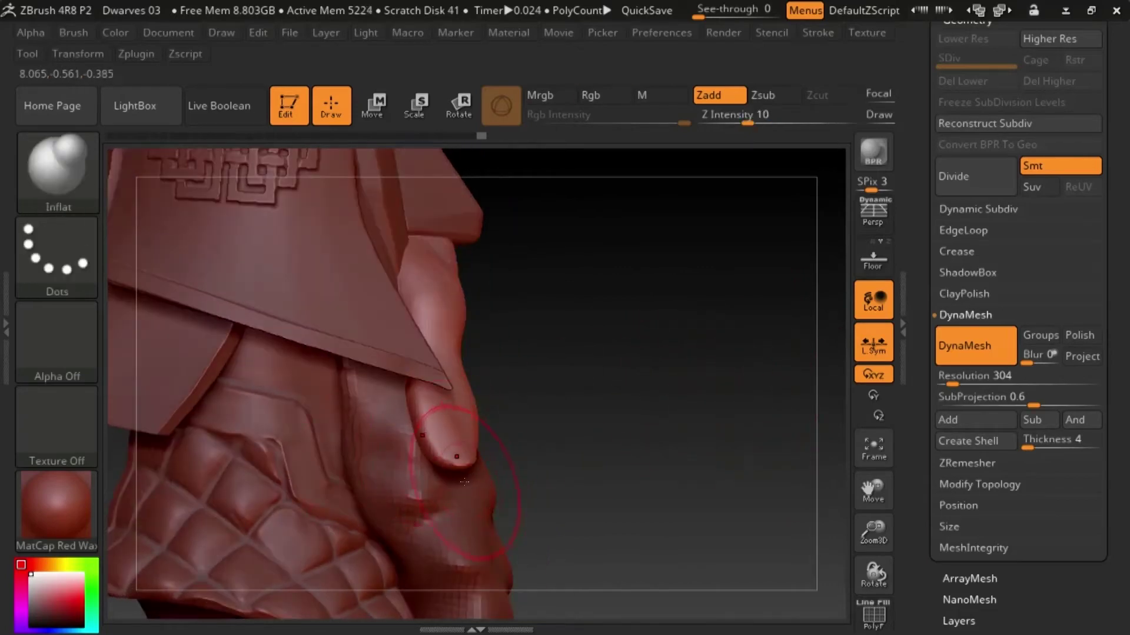
- Undo the last stroke and use the Move brush to taper the mustache's tips and narrow it beside the helmet
{"action": "key", "text": "ctrl+z"}
{"action": "key", "text": "b"}
{"action": "key", "text": "m"}
{"action": "key", "text": "v"}
{"action": "key", "text": "v"}
{"action": "left_click_drag", "start_coordinate": [612, 400], "coordinate": [567, 406]}
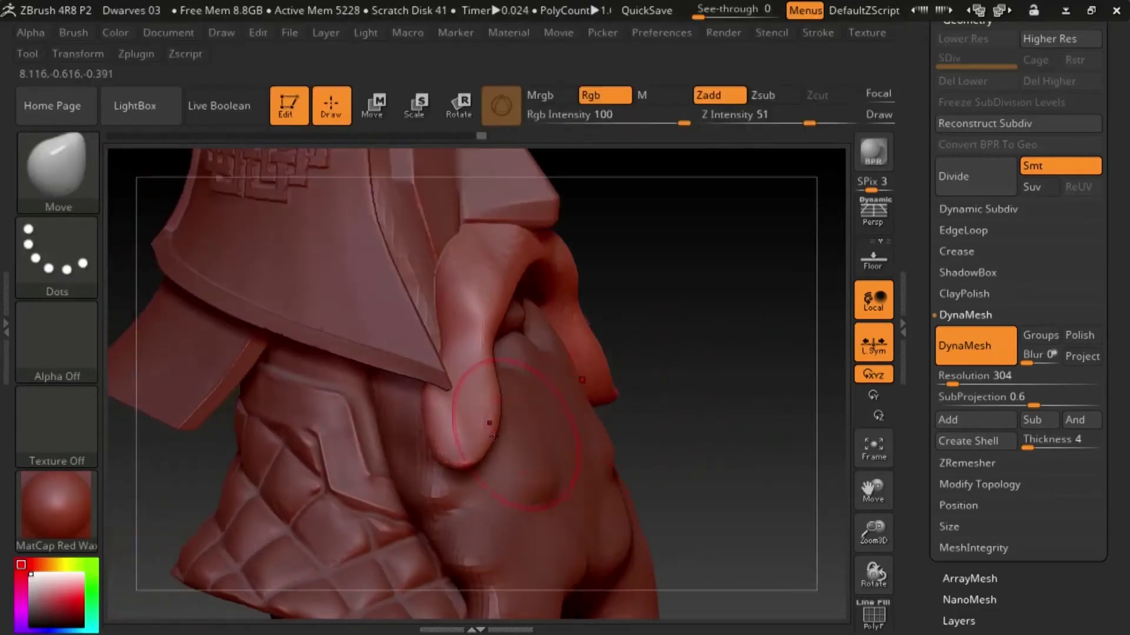
{"action": "left_click_drag", "start_coordinate": [492, 424], "coordinate": [492, 434]}
{"action": "mouse_move", "coordinate": [588, 412]}
{"action": "left_mouse_down"}
{"action": "mouse_move", "coordinate": [626, 412]}
{"action": "mouse_move", "coordinate": [535, 392]}
{"action": "left_mouse_up"}
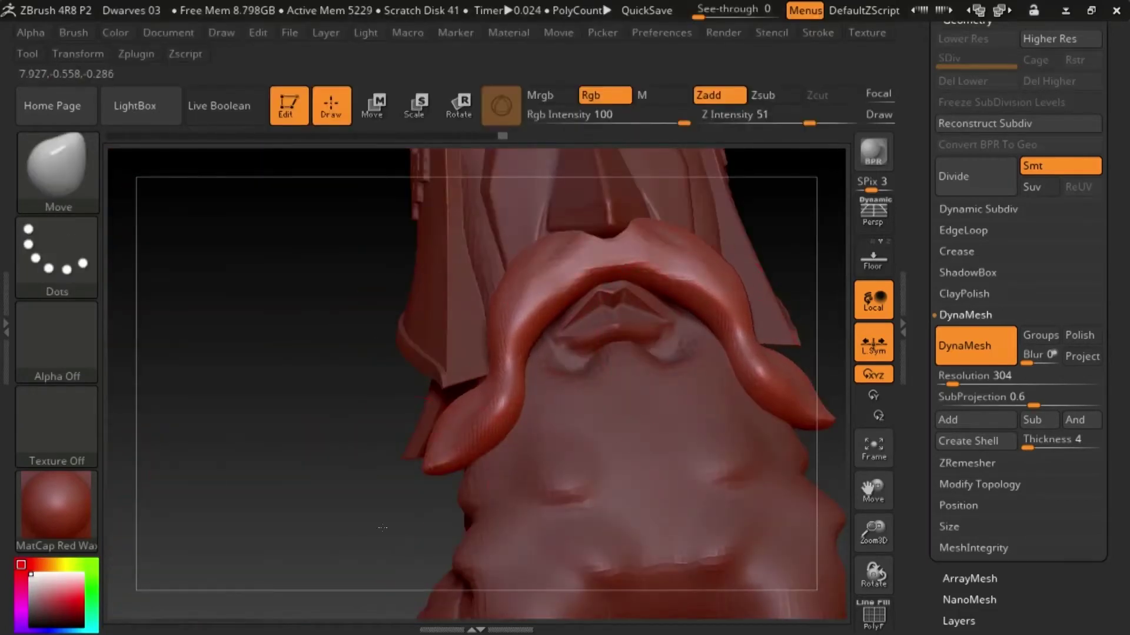
{"action": "left_click_drag", "start_coordinate": [382, 528], "coordinate": [576, 367]}
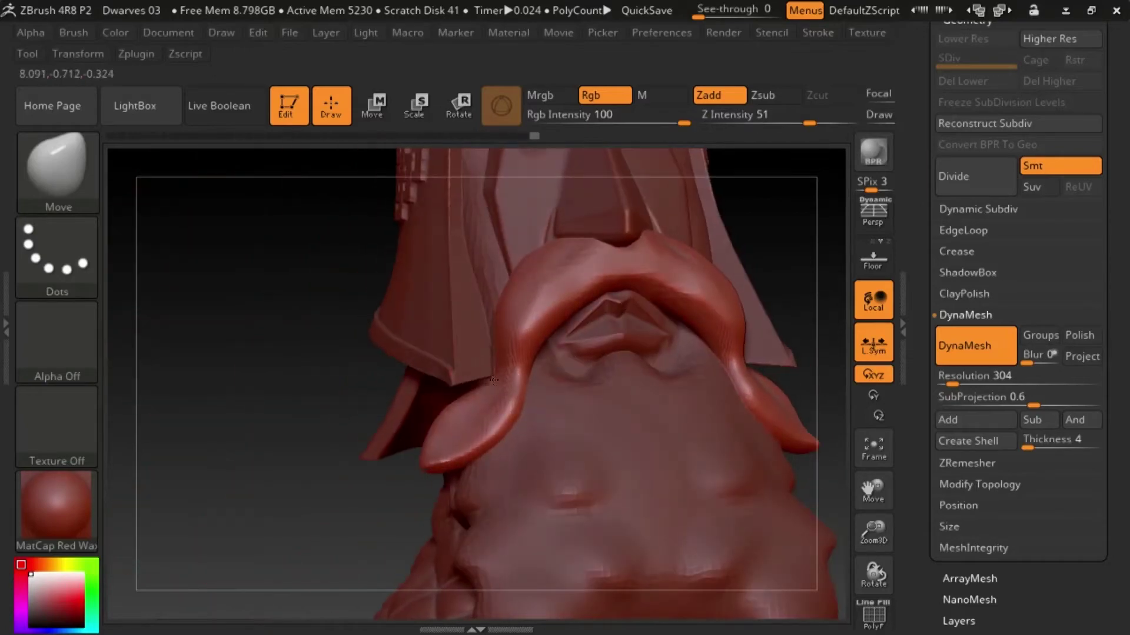
{"action": "left_click_drag", "start_coordinate": [493, 380], "coordinate": [499, 382]}
- Pull the mustache's tips downward into longer strands beside the beard with the SnakeHook brush
{"action": "left_click_drag", "start_coordinate": [821, 262], "coordinate": [777, 259]}
{"action": "key", "text": "b"}
{"action": "key", "text": "s"}
{"action": "key", "text": "h"}
{"action": "mouse_move", "coordinate": [872, 528]}
{"action": "left_mouse_down"}
{"action": "mouse_move", "coordinate": [869, 448]}
{"action": "mouse_move", "coordinate": [872, 547]}
{"action": "left_mouse_up"}
{"action": "key", "text": "ctrl+z"}
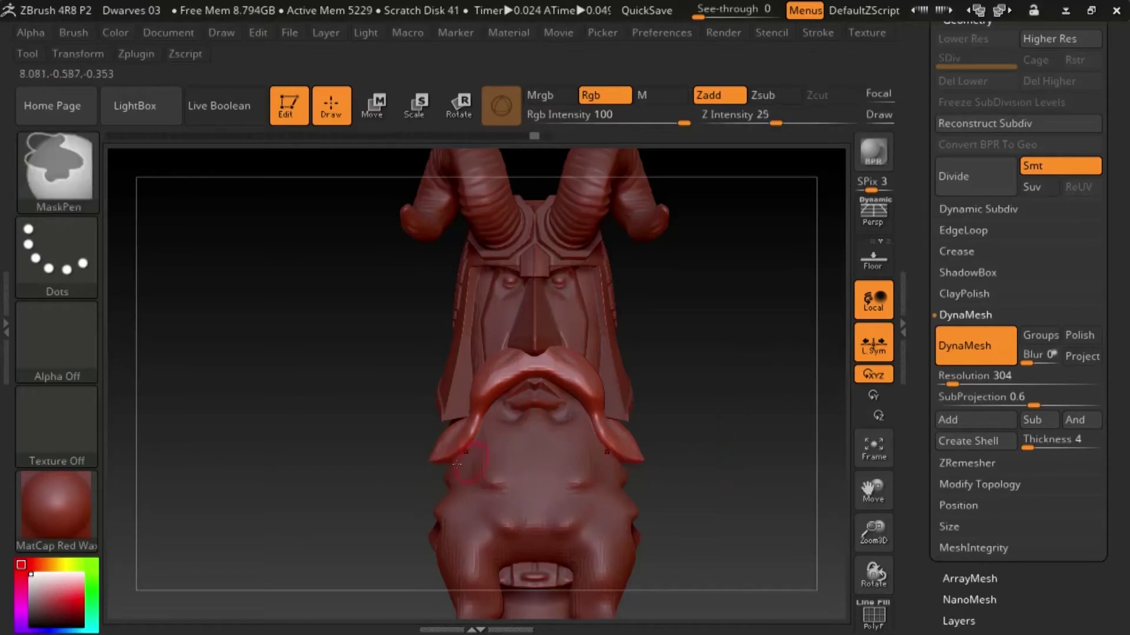
{"action": "left_click_drag", "start_coordinate": [421, 511], "coordinate": [387, 621]}
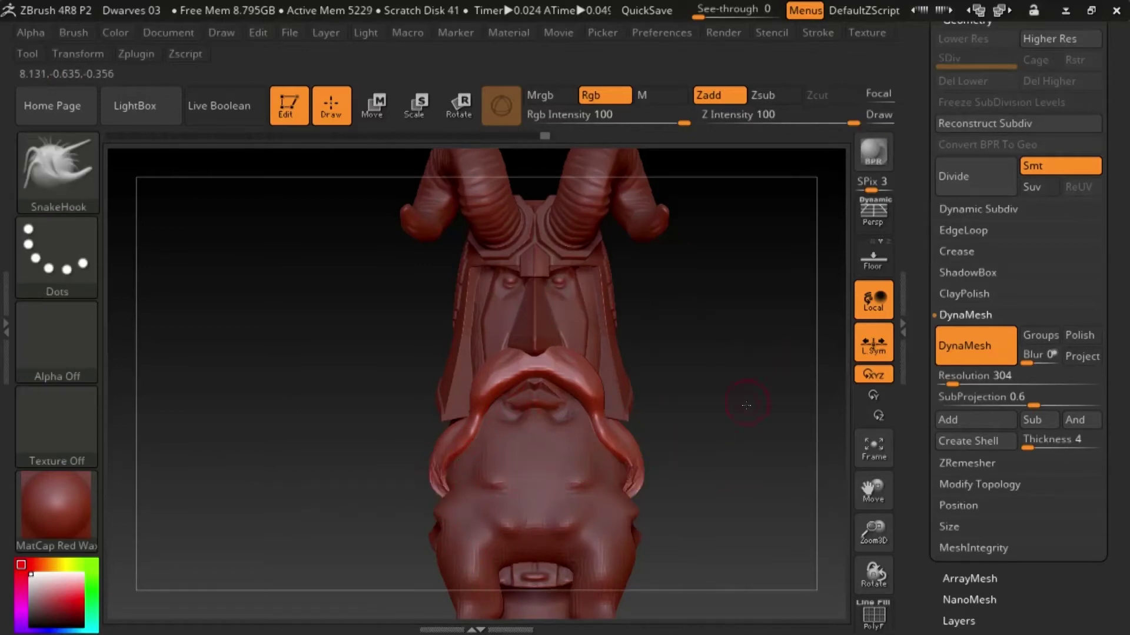
- Fill out the lengthened mustache tips with the Inflat brush and smooth them
{"action": "mouse_move", "coordinate": [746, 404]}
{"action": "left_mouse_down"}
{"action": "mouse_move", "coordinate": [637, 463]}
{"action": "mouse_move", "coordinate": [736, 394]}
{"action": "mouse_move", "coordinate": [686, 396]}
{"action": "mouse_move", "coordinate": [710, 418]}
{"action": "left_mouse_up"}
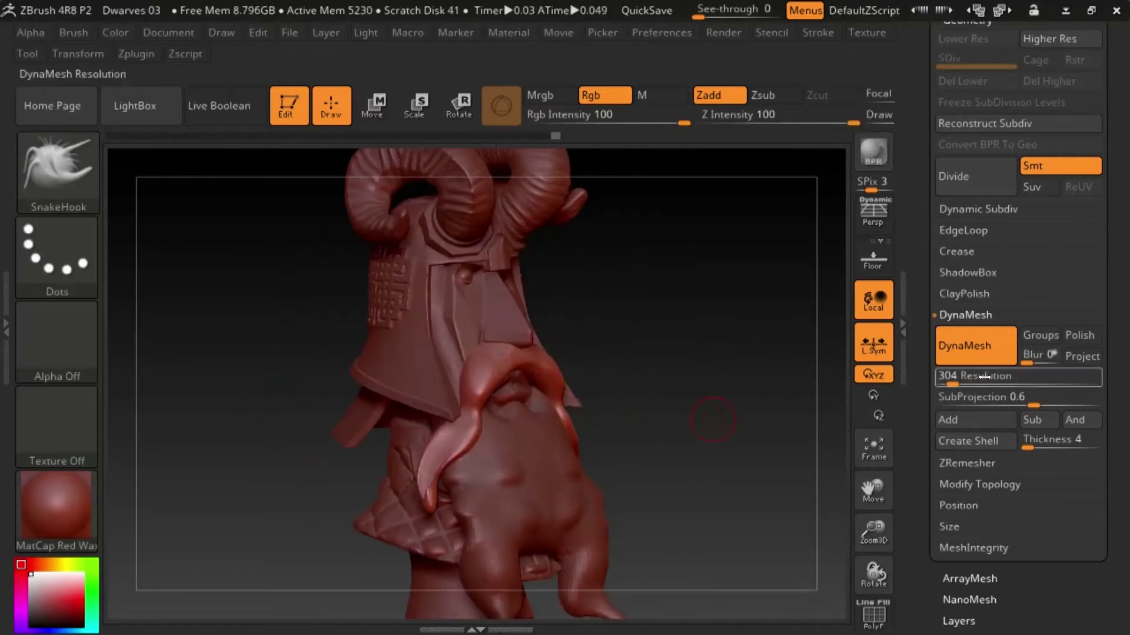
{"action": "key", "text": "b"}
{"action": "key", "text": "i"}
{"action": "key", "text": "n"}
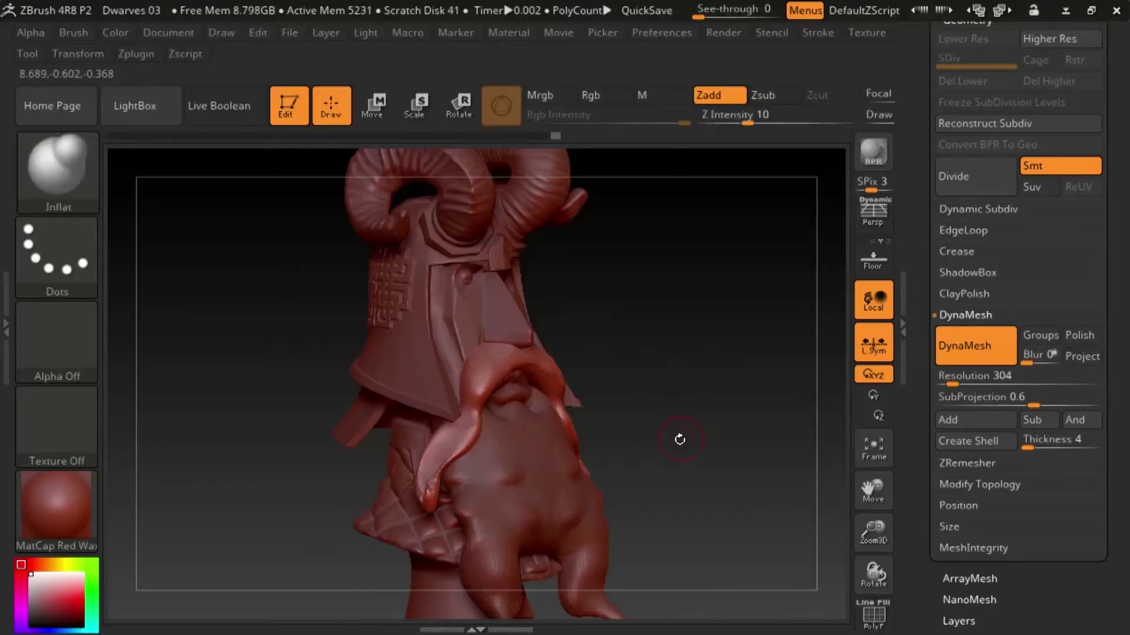
{"action": "left_click_drag", "start_coordinate": [430, 485], "coordinate": [433, 475], "text": "shift"}
- Refine the mustache's profile from the side and front with the Move brush, fitting it around the helmet's edge
{"action": "mouse_move", "coordinate": [700, 465]}
{"action": "left_mouse_down"}
{"action": "mouse_move", "coordinate": [839, 492]}
{"action": "mouse_move", "coordinate": [765, 529]}
{"action": "left_mouse_up"}
{"action": "key", "text": "b"}
{"action": "key", "text": "m"}
{"action": "key", "text": "v"}
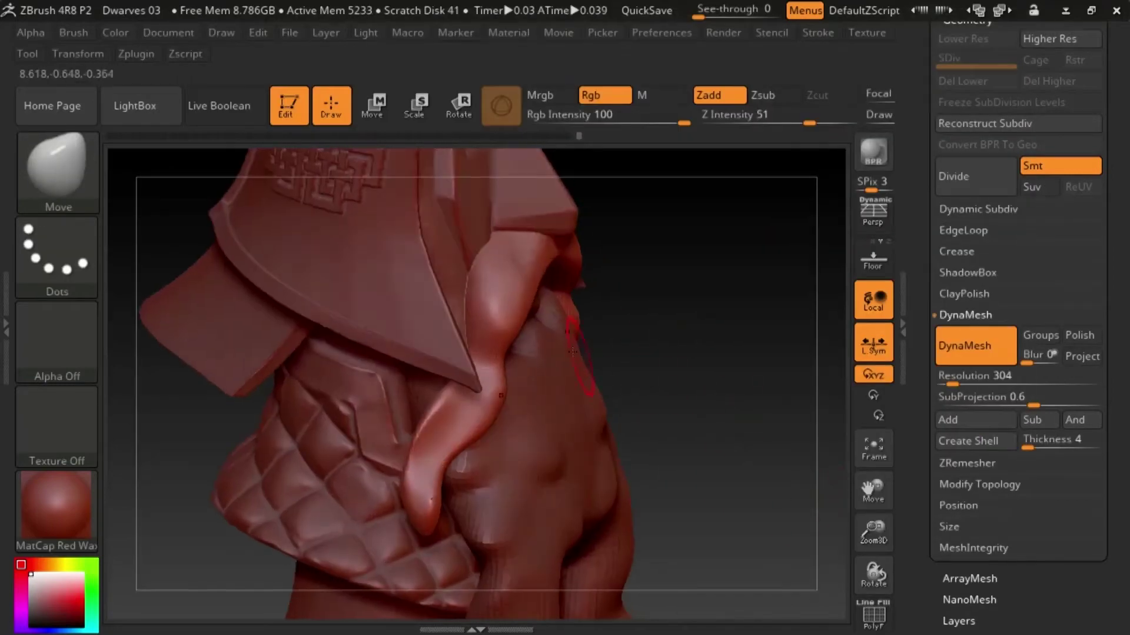
{"action": "left_click_drag", "start_coordinate": [503, 315], "coordinate": [497, 318]}
{"action": "mouse_move", "coordinate": [676, 347]}
{"action": "left_mouse_down"}
{"action": "mouse_move", "coordinate": [580, 344]}
{"action": "mouse_move", "coordinate": [540, 321]}
{"action": "left_mouse_up"}
{"action": "left_click_drag", "start_coordinate": [759, 200], "coordinate": [764, 229]}
{"action": "left_click_drag", "start_coordinate": [568, 288], "coordinate": [566, 280]}
{"action": "left_click_drag", "start_coordinate": [747, 177], "coordinate": [750, 203]}
{"action": "left_click_drag", "start_coordinate": [382, 376], "coordinate": [588, 394]}
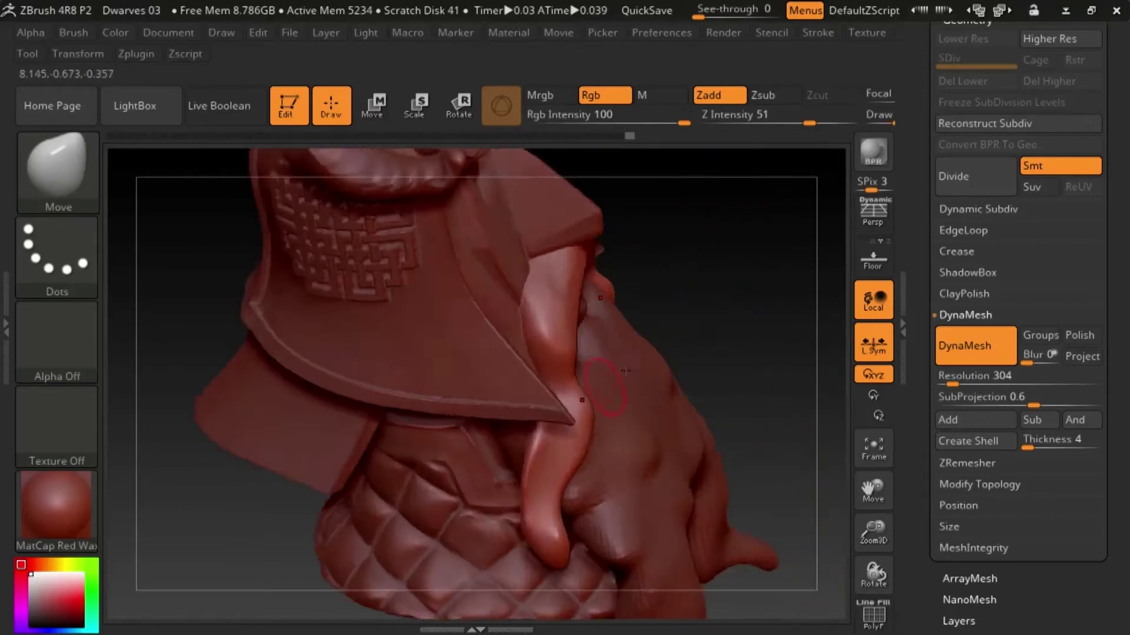
- Thicken the mustache's strands with the Inflat brush
{"action": "left_click_drag", "start_coordinate": [706, 306], "coordinate": [692, 359]}
{"action": "key", "text": "b"}
{"action": "left_click", "coordinate": [596, 401]}
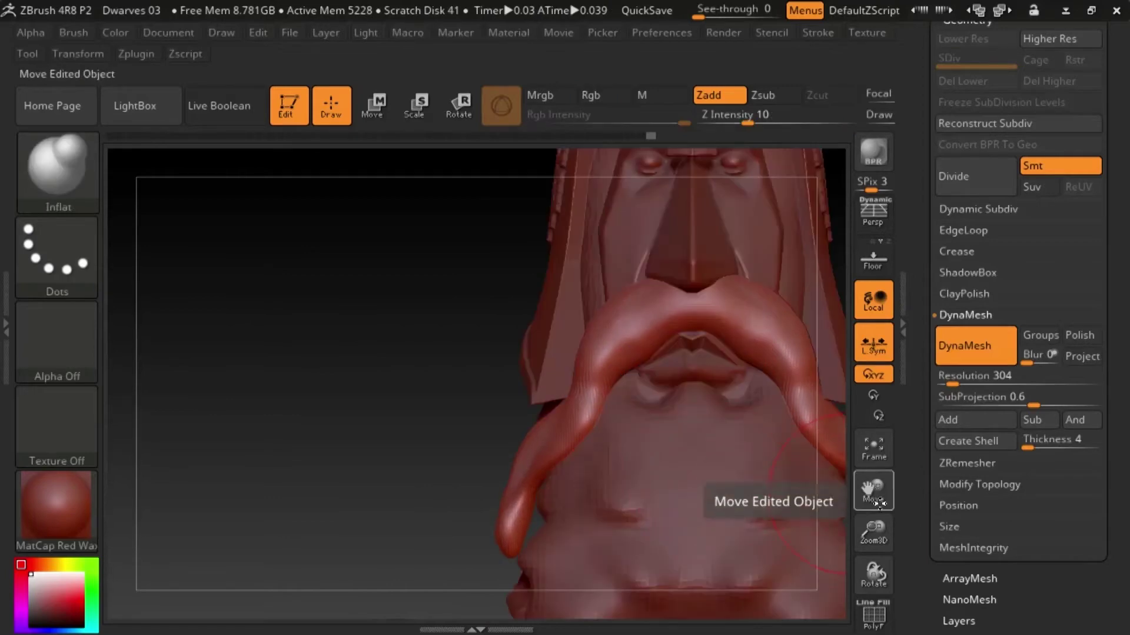
{"action": "left_click_drag", "start_coordinate": [873, 492], "coordinate": [529, 485]}
- Push the mustache's side strands outward past the helmet's cheek guards with the Move brush
{"action": "left_click_drag", "start_coordinate": [656, 412], "coordinate": [631, 321]}
{"action": "key", "text": "b"}
{"action": "key", "text": "m"}
{"action": "key", "text": "v"}
{"action": "left_click_drag", "start_coordinate": [192, 409], "coordinate": [171, 410]}
{"action": "left_click_drag", "start_coordinate": [590, 434], "coordinate": [512, 421]}
{"action": "left_click_drag", "start_coordinate": [266, 406], "coordinate": [251, 410]}
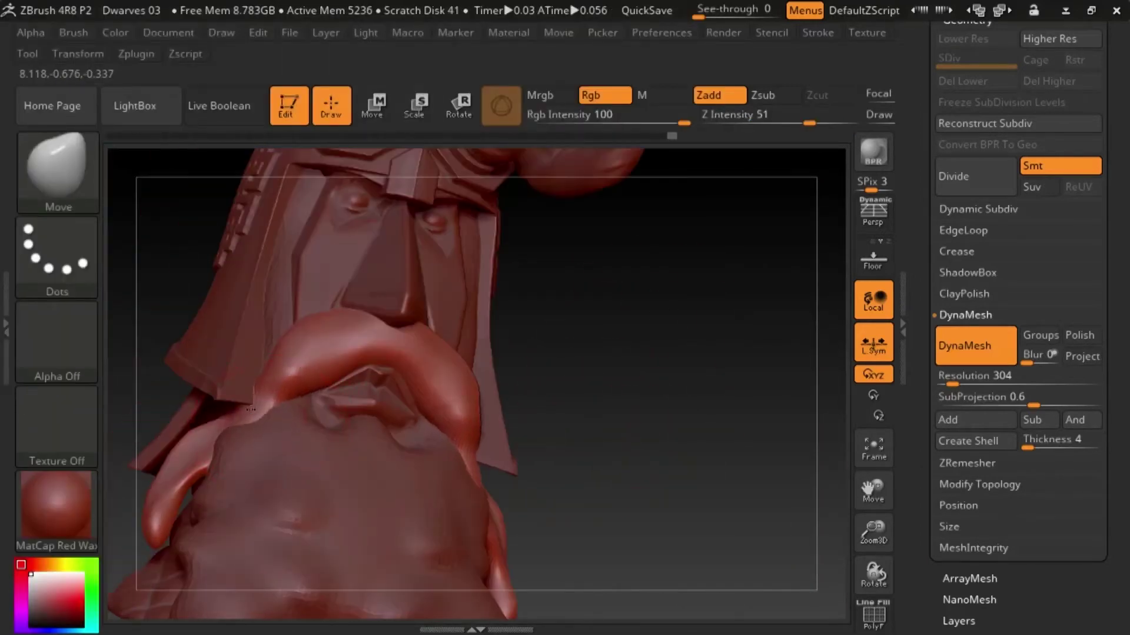
{"action": "left_click_drag", "start_coordinate": [576, 330], "coordinate": [525, 317]}
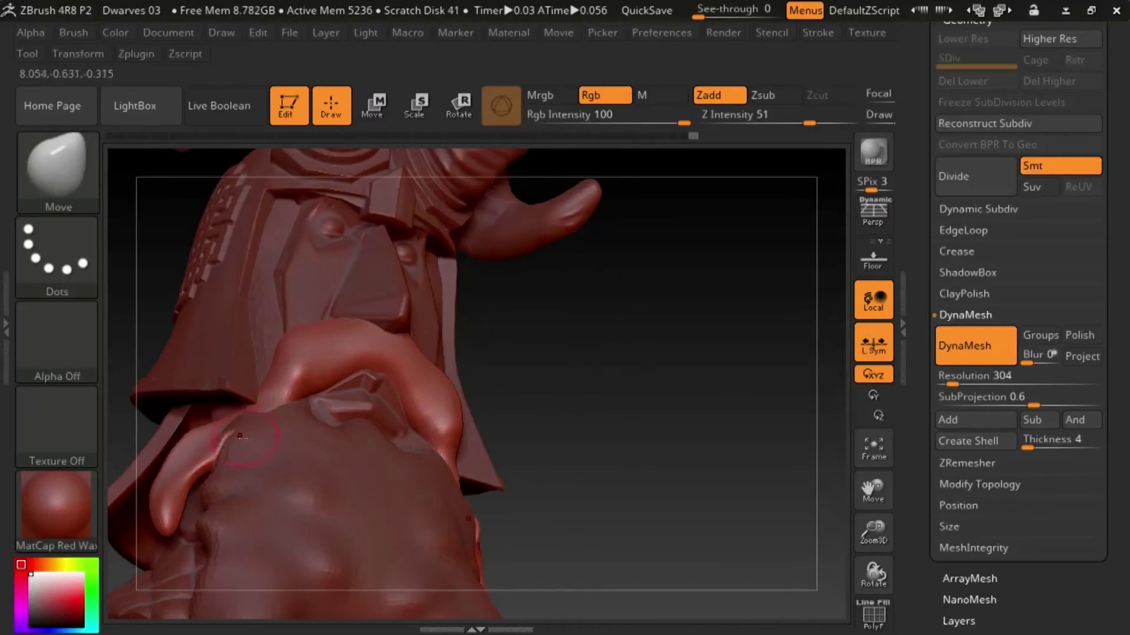
- Add volume to the mustache's upper curves and lower strands with the Inflat brush
{"action": "key", "text": "b"}
{"action": "key", "text": "i"}
{"action": "key", "text": "n"}
{"action": "mouse_move", "coordinate": [682, 448]}
{"action": "left_mouse_down", "text": "shift"}
{"action": "mouse_move", "coordinate": [712, 451]}
{"action": "mouse_move", "coordinate": [560, 459]}
{"action": "mouse_move", "coordinate": [691, 457]}
{"action": "mouse_move", "coordinate": [649, 299]}
{"action": "mouse_move", "coordinate": [653, 423]}
{"action": "mouse_move", "coordinate": [677, 420]}
{"action": "left_mouse_up", "text": "shift"}
- Adjust the mustache where it bends around the corners of the mouth with the Move brush
{"action": "key", "text": "b"}
{"action": "key", "text": "m"}
{"action": "key", "text": "v"}
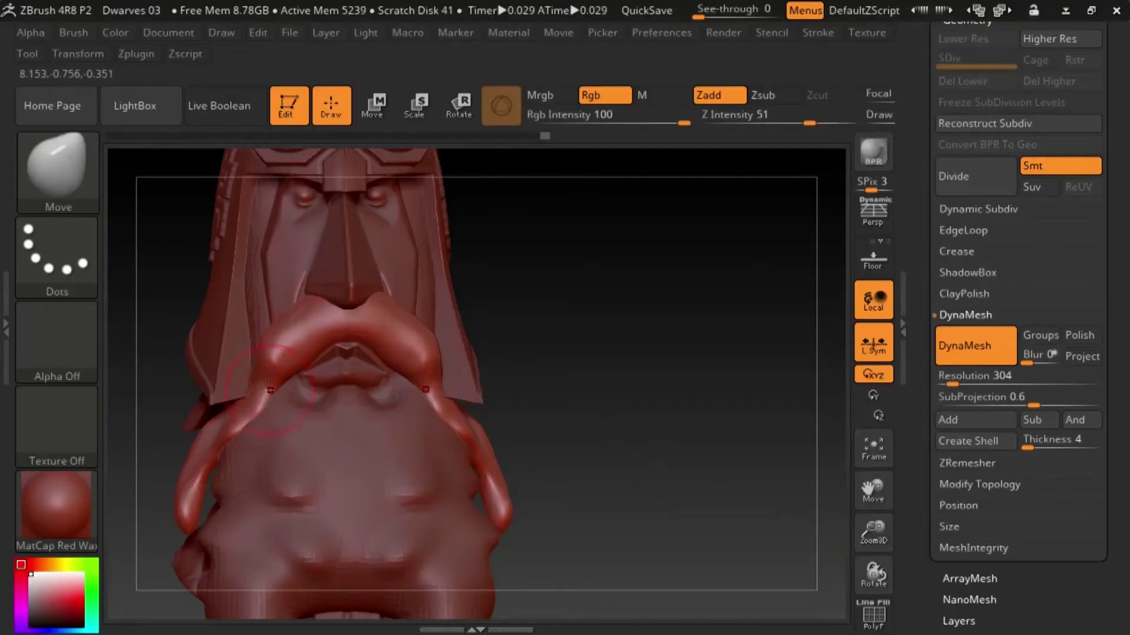
{"action": "left_click_drag", "start_coordinate": [270, 389], "coordinate": [279, 394]}
{"action": "mouse_move", "coordinate": [636, 406]}
{"action": "left_mouse_down"}
{"action": "mouse_move", "coordinate": [488, 407]}
{"action": "mouse_move", "coordinate": [524, 406]}
{"action": "left_mouse_up"}
- Refine the mustache's upper curves and side strands from several angles, following the helmet's cheek guards
{"action": "key", "text": "b"}
{"action": "key", "text": "t"}
{"action": "key", "text": "d"}
{"action": "left_click_drag", "start_coordinate": [327, 370], "coordinate": [277, 329]}
{"action": "left_click_drag", "start_coordinate": [529, 406], "coordinate": [618, 406]}
{"action": "left_click_drag", "start_coordinate": [323, 365], "coordinate": [302, 386]}
{"action": "left_click_drag", "start_coordinate": [588, 424], "coordinate": [588, 389]}
{"action": "left_click_drag", "start_coordinate": [187, 401], "coordinate": [169, 370]}
{"action": "mouse_move", "coordinate": [544, 335]}
{"action": "left_mouse_down"}
{"action": "mouse_move", "coordinate": [547, 370]}
{"action": "mouse_move", "coordinate": [518, 370]}
{"action": "left_mouse_up"}
{"action": "left_click_drag", "start_coordinate": [636, 383], "coordinate": [517, 365]}
{"action": "left_click_drag", "start_coordinate": [342, 453], "coordinate": [343, 518]}
{"action": "mouse_move", "coordinate": [688, 342]}
{"action": "left_mouse_down"}
{"action": "mouse_move", "coordinate": [710, 336]}
{"action": "mouse_move", "coordinate": [667, 421]}
{"action": "mouse_move", "coordinate": [682, 428]}
{"action": "left_mouse_up"}
- Try to pull the mustache's lower ends backward into flared tips with the SnakeHook brush
{"action": "key", "text": "b"}
{"action": "key", "text": "m"}
{"action": "key", "text": "v"}
{"action": "key", "text": "b"}
{"action": "key", "text": "s"}
{"action": "key", "text": "h"}
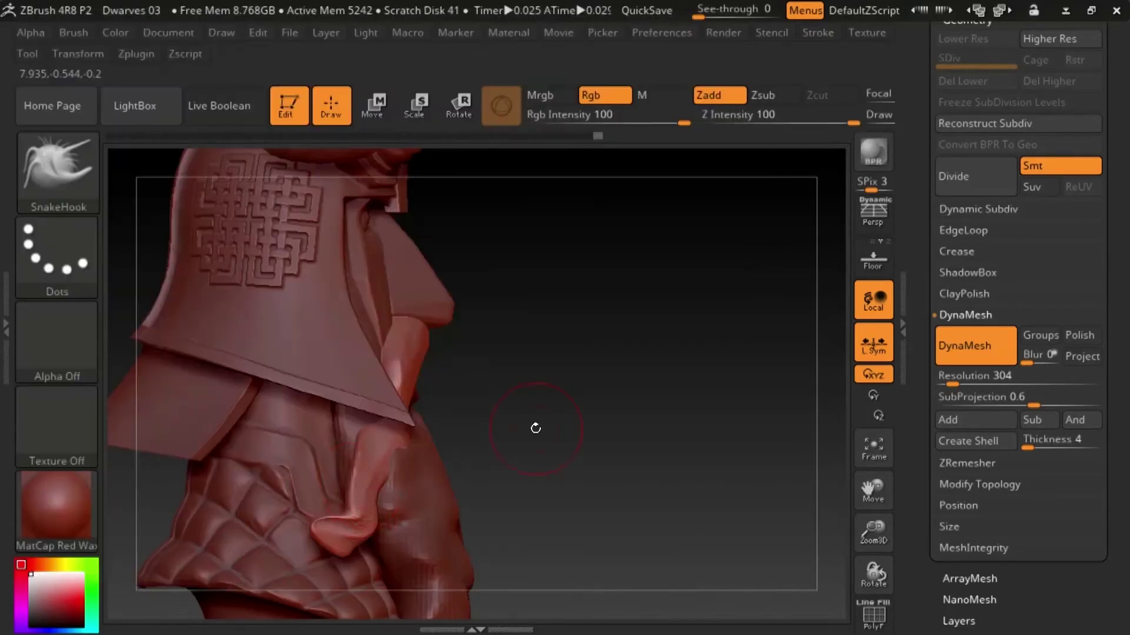
{"action": "left_click_drag", "start_coordinate": [535, 428], "coordinate": [554, 406], "text": "alt"}
{"action": "left_click_drag", "start_coordinate": [357, 520], "coordinate": [303, 512]}
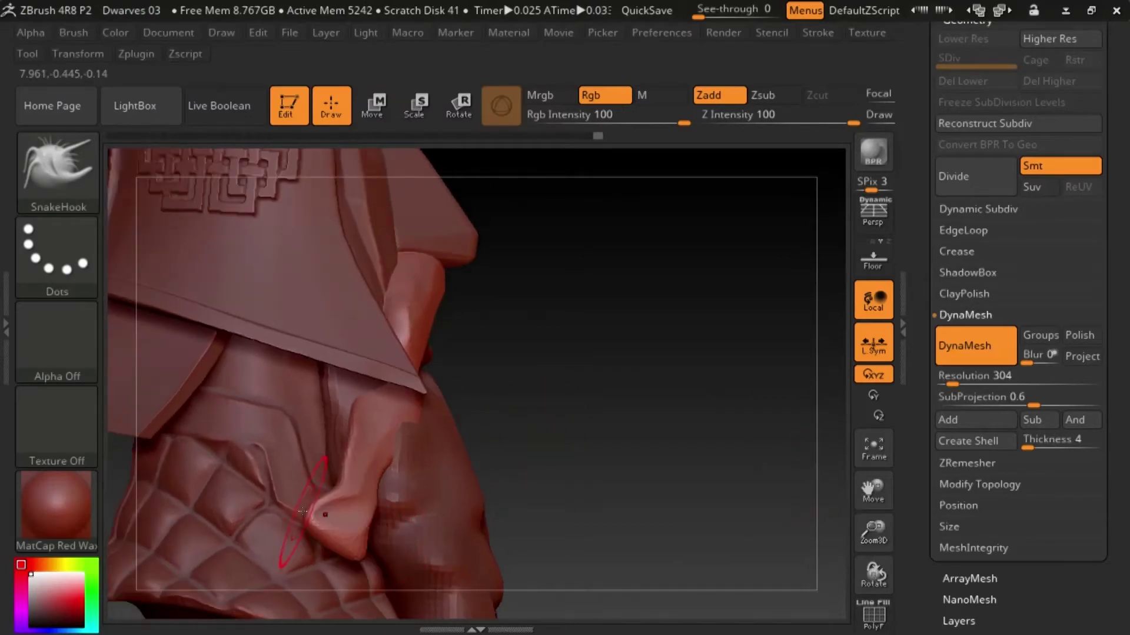
{"action": "mouse_move", "coordinate": [642, 421]}
{"action": "left_mouse_down"}
{"action": "mouse_move", "coordinate": [594, 412]}
{"action": "mouse_move", "coordinate": [689, 411]}
{"action": "mouse_move", "coordinate": [659, 412]}
{"action": "mouse_move", "coordinate": [694, 389]}
{"action": "left_mouse_up"}
{"action": "key", "text": "ctrl+z"}
{"action": "left_click_drag", "start_coordinate": [443, 347], "coordinate": [438, 344]}
{"action": "mouse_move", "coordinate": [259, 359]}
{"action": "left_mouse_down"}
{"action": "mouse_move", "coordinate": [247, 359]}
{"action": "mouse_move", "coordinate": [423, 345]}
{"action": "left_mouse_up"}
{"action": "left_click_drag", "start_coordinate": [450, 312], "coordinate": [468, 306]}
{"action": "key", "text": "ctrl+z"}
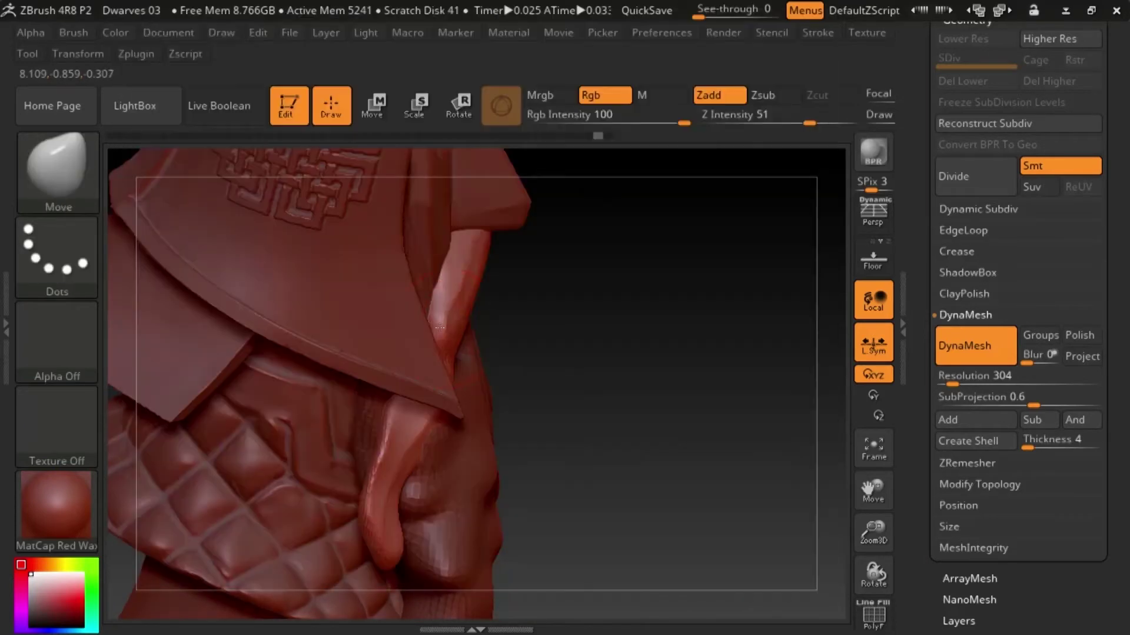
- Reposition the mustache's side strands beneath the helmet's cheek guards with the Move brush
{"action": "left_click_drag", "start_coordinate": [624, 376], "coordinate": [565, 347]}
{"action": "left_click_drag", "start_coordinate": [450, 441], "coordinate": [456, 437]}
{"action": "left_click_drag", "start_coordinate": [665, 424], "coordinate": [623, 347]}
{"action": "left_click_drag", "start_coordinate": [406, 385], "coordinate": [400, 379]}
- Thicken the mustache beside the helmet's cheek guard with the Inflat brush
{"action": "key", "text": "b"}
{"action": "key", "text": "i"}
{"action": "key", "text": "n"}
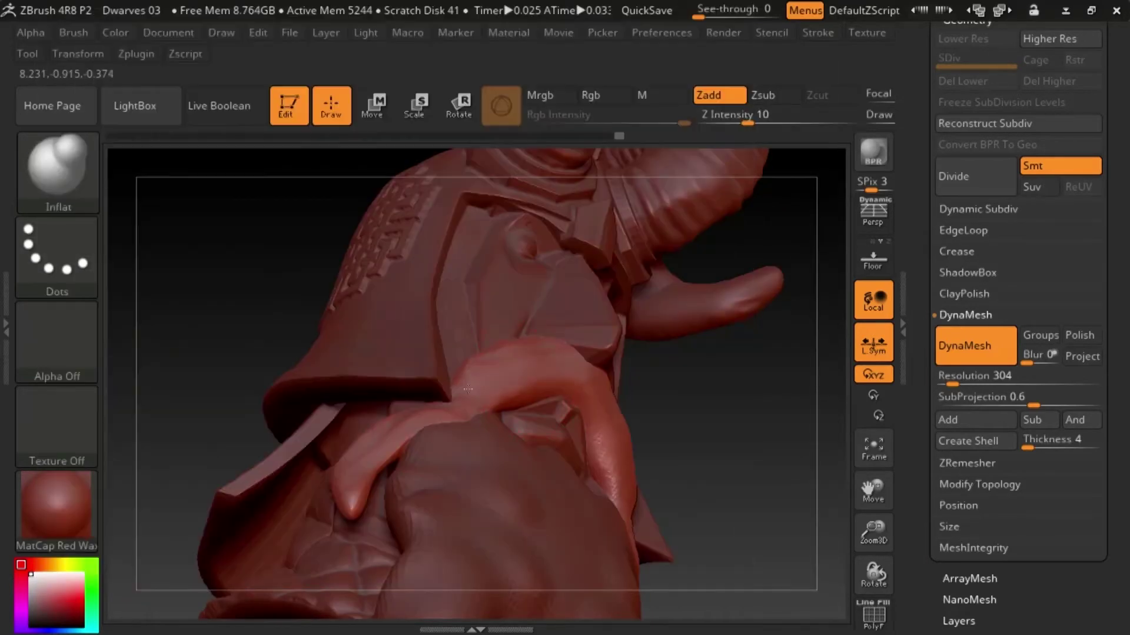
{"action": "left_click_drag", "start_coordinate": [694, 388], "coordinate": [777, 452]}
{"action": "left_click", "coordinate": [629, 368], "text": "alt"}
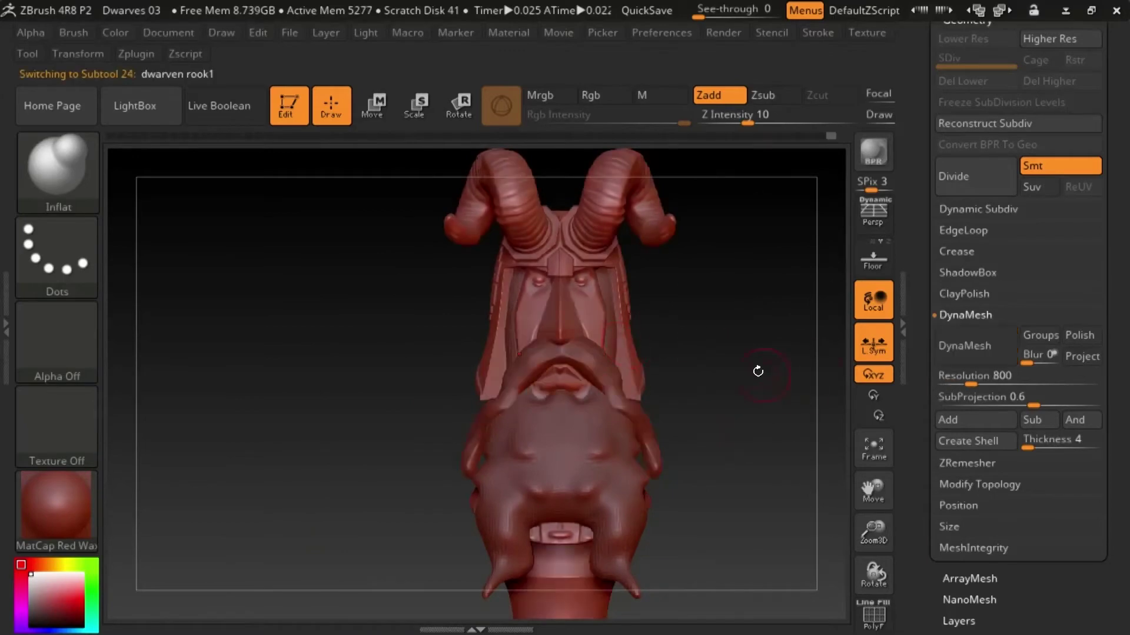
- Pull the Rook mustache's lower ends backward into curled, pointed tips with the SnakeHook brush
{"action": "left_click_drag", "start_coordinate": [757, 370], "coordinate": [841, 371]}
{"action": "left_click", "coordinate": [582, 435], "text": "alt"}
{"action": "key", "text": "b"}
{"action": "key", "text": "s"}
{"action": "key", "text": "h"}
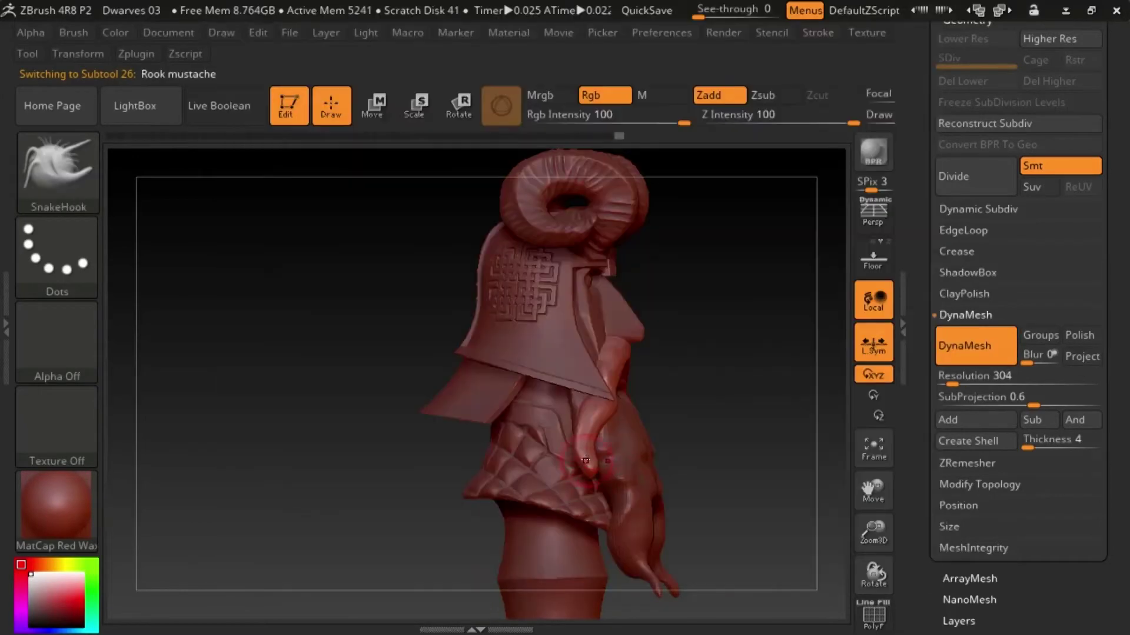
{"action": "left_click_drag", "start_coordinate": [588, 462], "coordinate": [563, 483]}
{"action": "mouse_move", "coordinate": [741, 400]}
{"action": "left_mouse_down"}
{"action": "mouse_move", "coordinate": [711, 391]}
{"action": "mouse_move", "coordinate": [766, 305]}
{"action": "left_mouse_up"}
{"action": "left_click_drag", "start_coordinate": [781, 383], "coordinate": [809, 368]}
- Smooth the mustache's curled tips and adjust the bends of its side strands with the Move brush
{"action": "key", "text": "b"}
{"action": "key", "text": "i"}
{"action": "key", "text": "n"}
{"action": "left_click_drag", "start_coordinate": [593, 460], "coordinate": [577, 480], "text": "shift"}
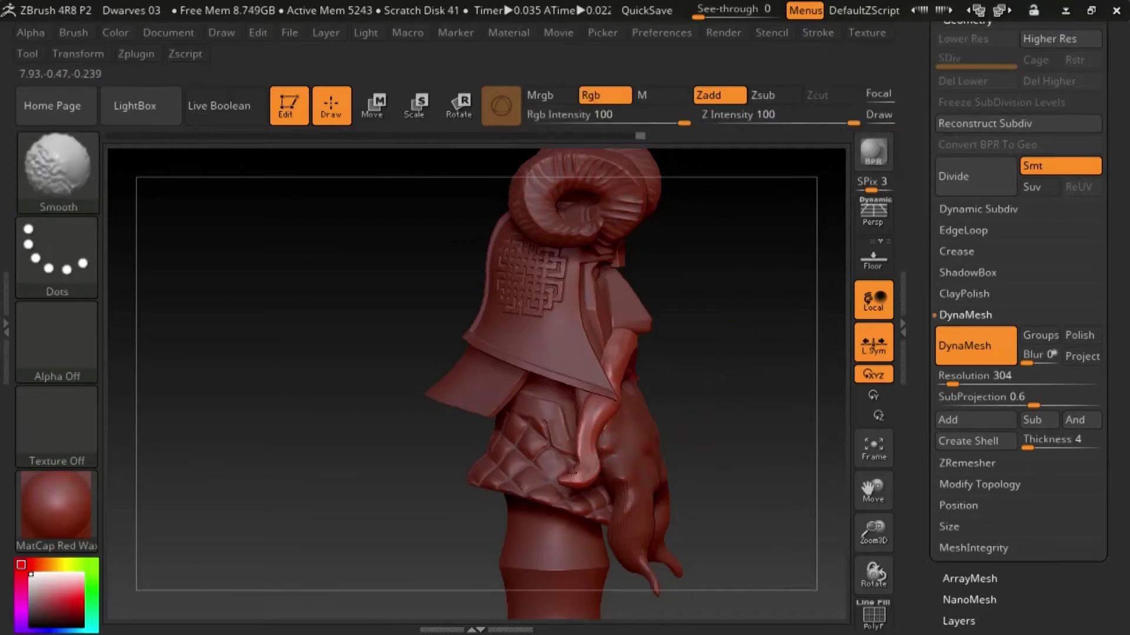
{"action": "mouse_move", "coordinate": [695, 406]}
{"action": "left_mouse_down"}
{"action": "mouse_move", "coordinate": [636, 365]}
{"action": "mouse_move", "coordinate": [662, 397]}
{"action": "left_mouse_up"}
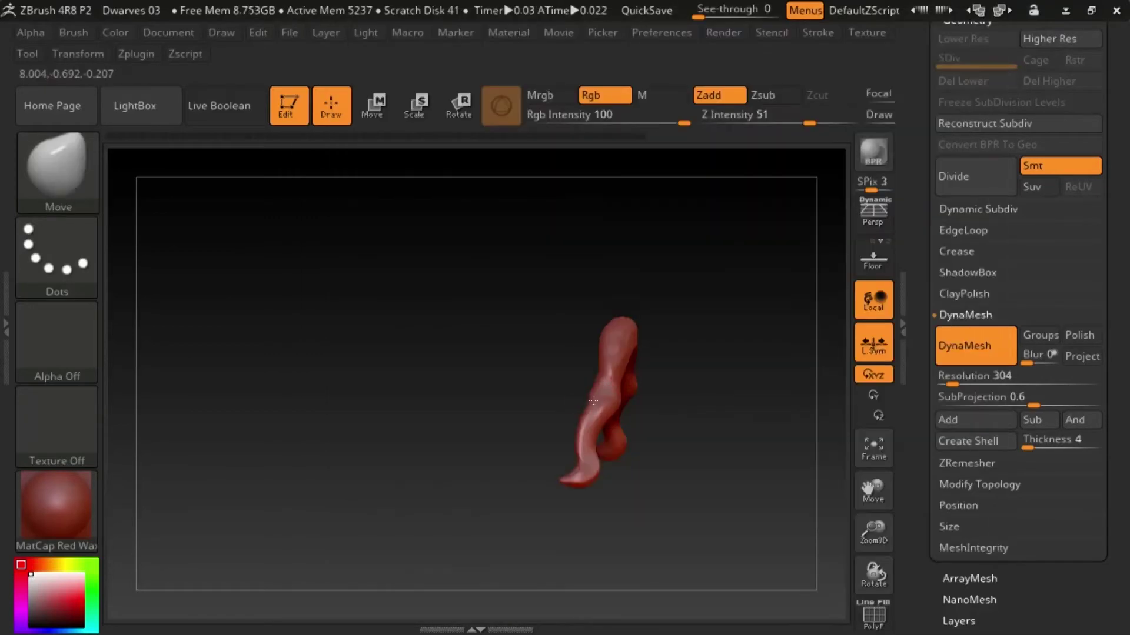
{"action": "left_click_drag", "start_coordinate": [593, 405], "coordinate": [588, 407]}
{"action": "left_click_drag", "start_coordinate": [729, 412], "coordinate": [641, 406]}
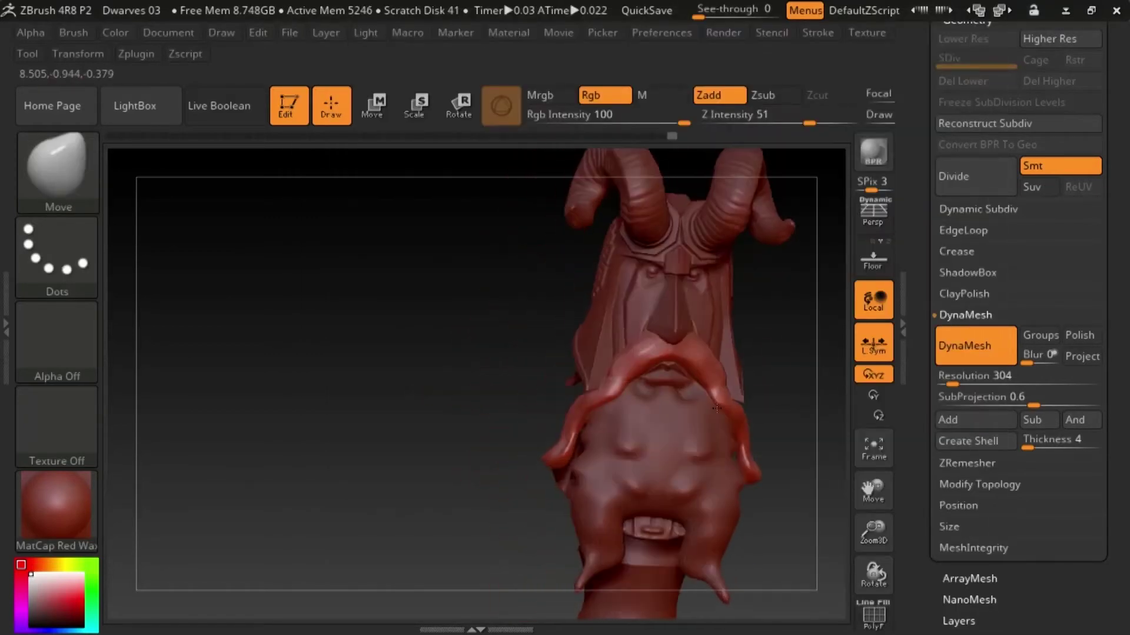
- Select the Rook beard subtool and remesh it with DynaMesh at a resolution of 1000
{"action": "mouse_move", "coordinate": [874, 531]}
{"action": "left_mouse_down"}
{"action": "mouse_move", "coordinate": [860, 477]}
{"action": "mouse_move", "coordinate": [637, 412]}
{"action": "mouse_move", "coordinate": [635, 465]}
{"action": "left_mouse_up"}
{"action": "left_click", "coordinate": [528, 404], "text": "alt"}
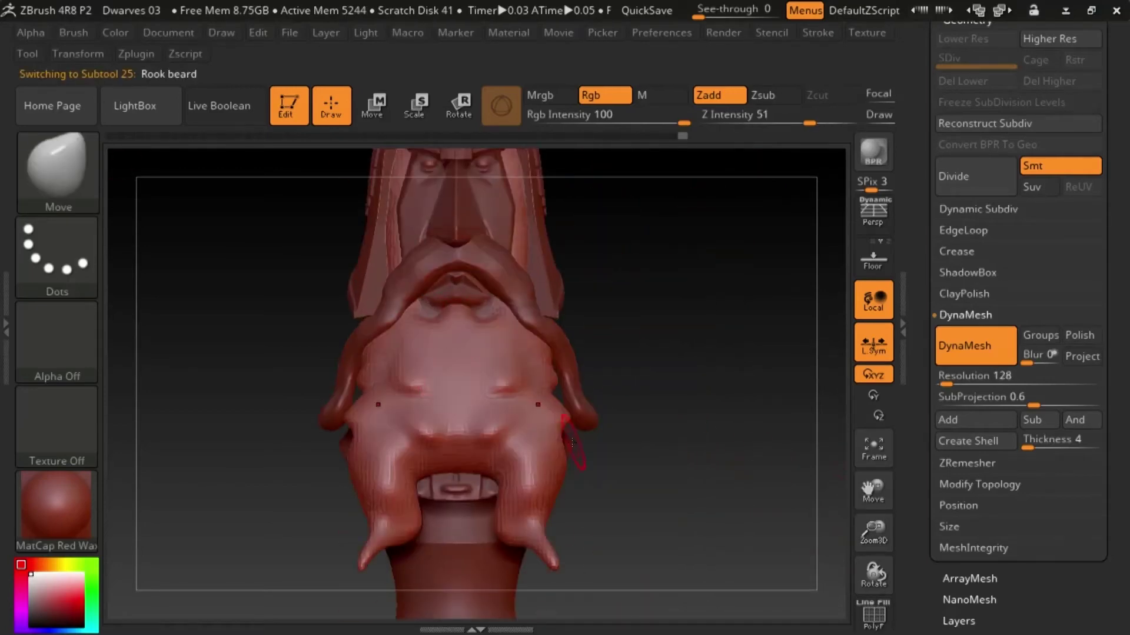
{"action": "key", "text": "b"}
{"action": "key", "text": "d"}
{"action": "key", "text": "s"}
{"action": "left_click_drag", "start_coordinate": [594, 421], "coordinate": [658, 419]}
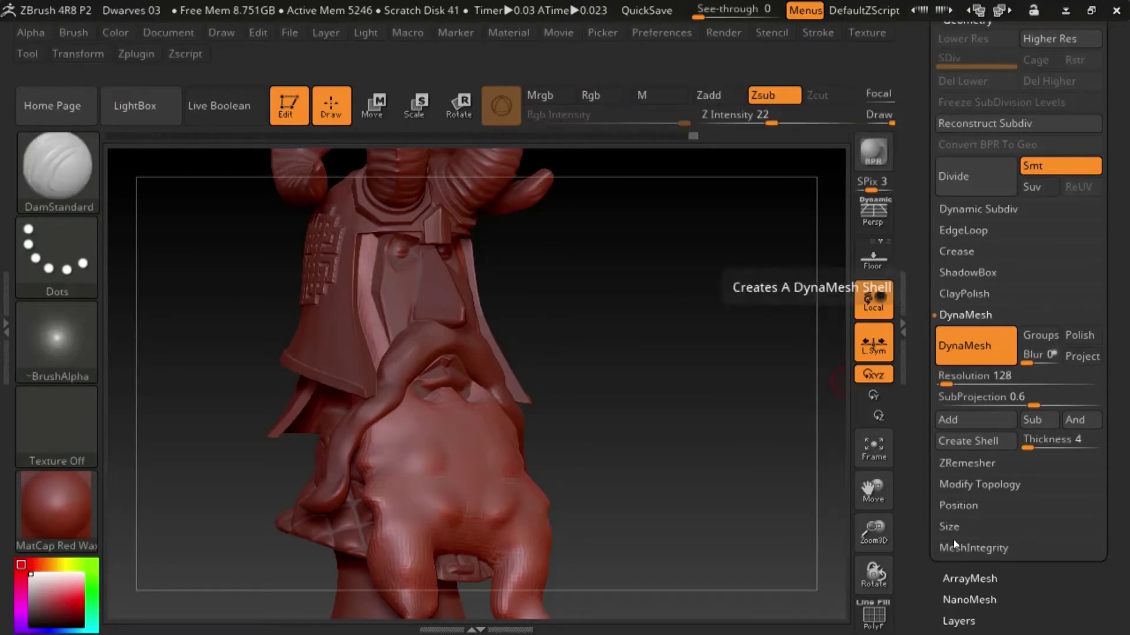
{"action": "left_click_drag", "start_coordinate": [914, 249], "coordinate": [915, 206]}
{"action": "left_click", "coordinate": [954, 360]}
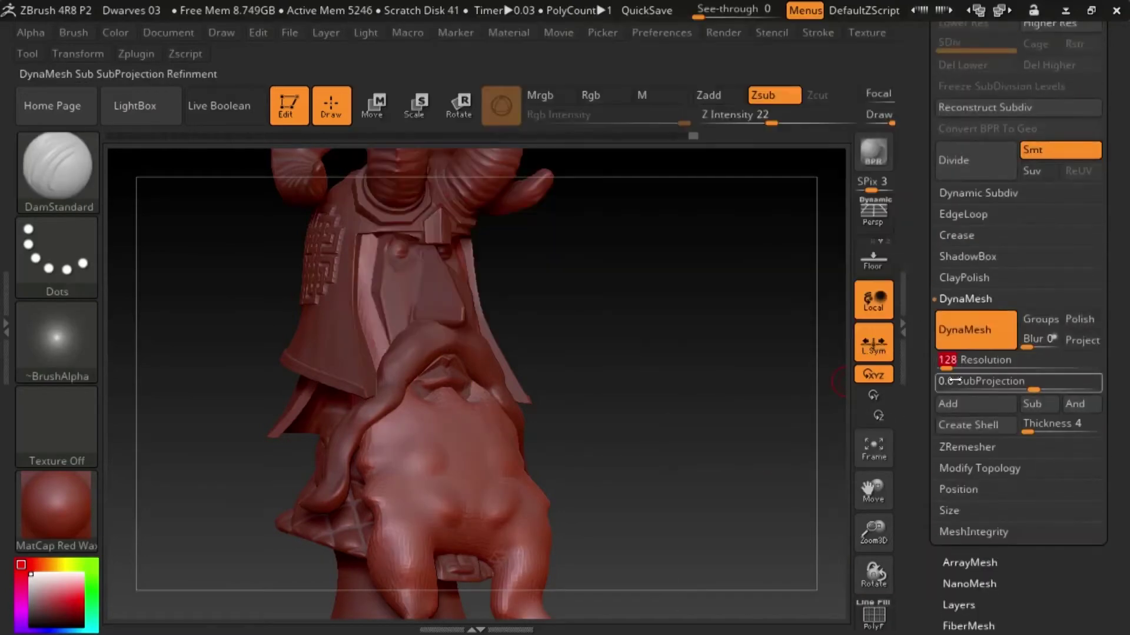
{"action": "type", "text": "1000"}
{"action": "left_click", "coordinate": [975, 351]}
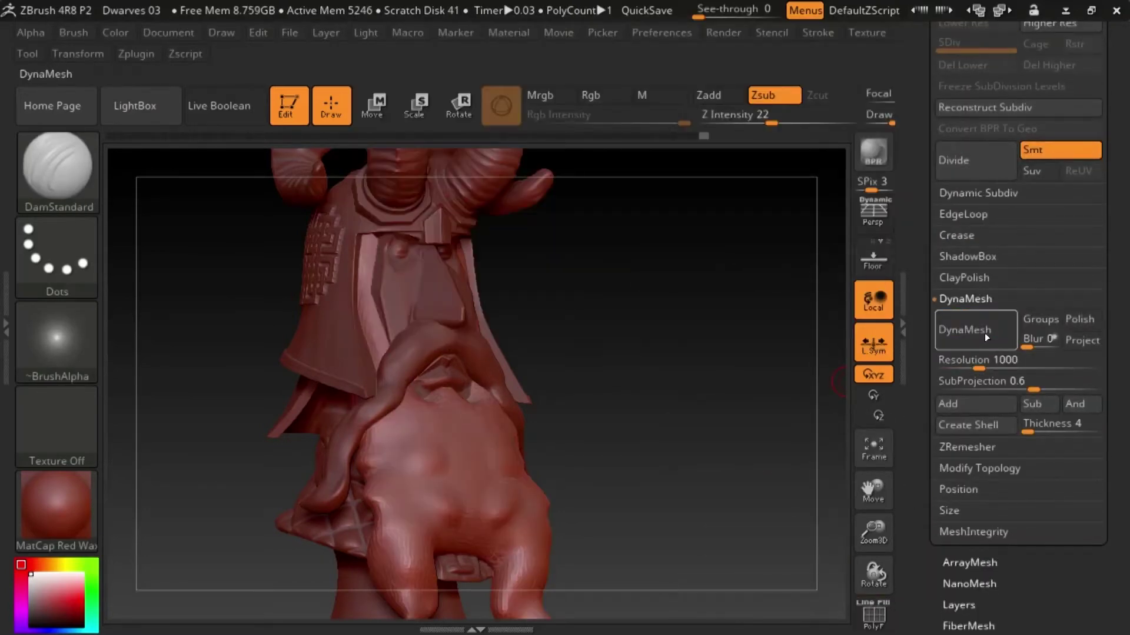
{"action": "scroll", "coordinate": [983, 333], "scroll_direction": "up", "scroll_amount": 5}
{"action": "mouse_move", "coordinate": [975, 176]}
- Set the DamStandard brush's Z Intensity to 36 and carve slanted hair grooves into the beard's sideburns
{"action": "left_click_drag", "start_coordinate": [717, 488], "coordinate": [671, 335]}
{"action": "left_click", "coordinate": [790, 124]}
{"action": "left_click_drag", "start_coordinate": [573, 236], "coordinate": [638, 253]}
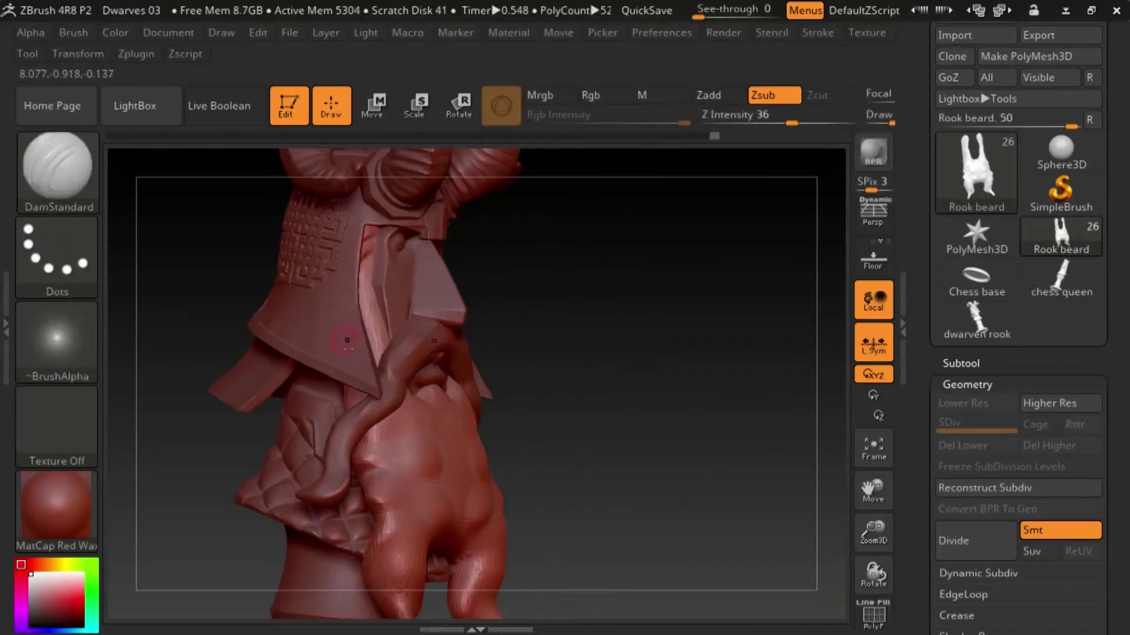
{"action": "left_click_drag", "start_coordinate": [227, 341], "coordinate": [177, 336]}
{"action": "left_click_drag", "start_coordinate": [267, 462], "coordinate": [241, 462]}
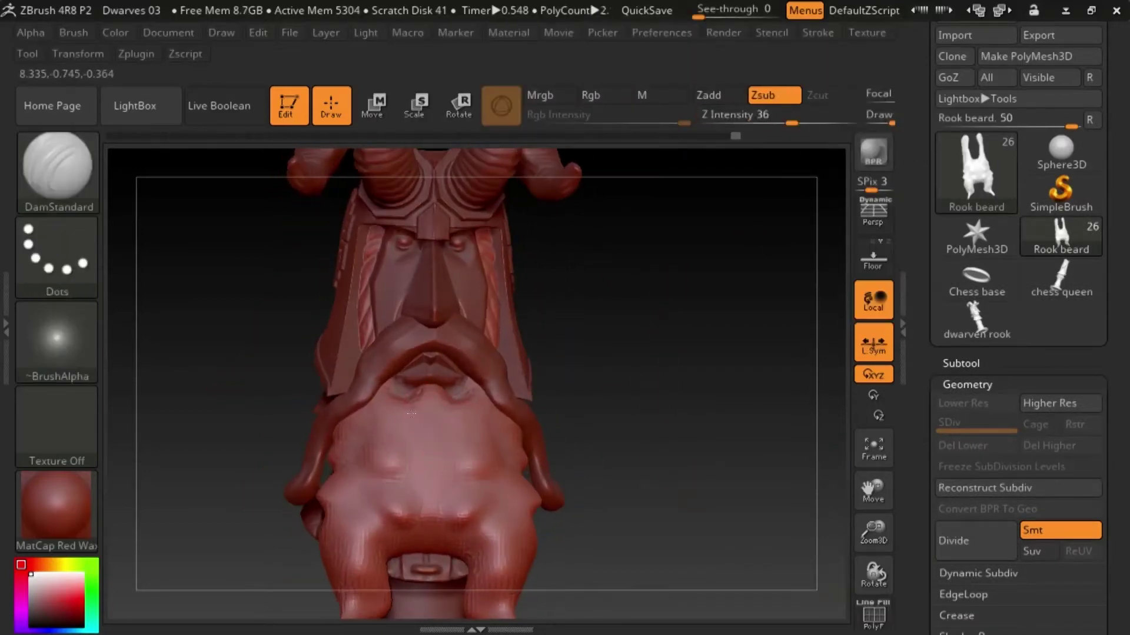
- Carve the main curved hair strands into the beard's front centre below the lip with DamStandard
{"action": "left_click_drag", "start_coordinate": [421, 390], "coordinate": [433, 467]}
{"action": "left_click_drag", "start_coordinate": [559, 341], "coordinate": [514, 368]}
{"action": "left_click_drag", "start_coordinate": [388, 400], "coordinate": [378, 489]}
{"action": "left_click_drag", "start_coordinate": [469, 402], "coordinate": [473, 491]}
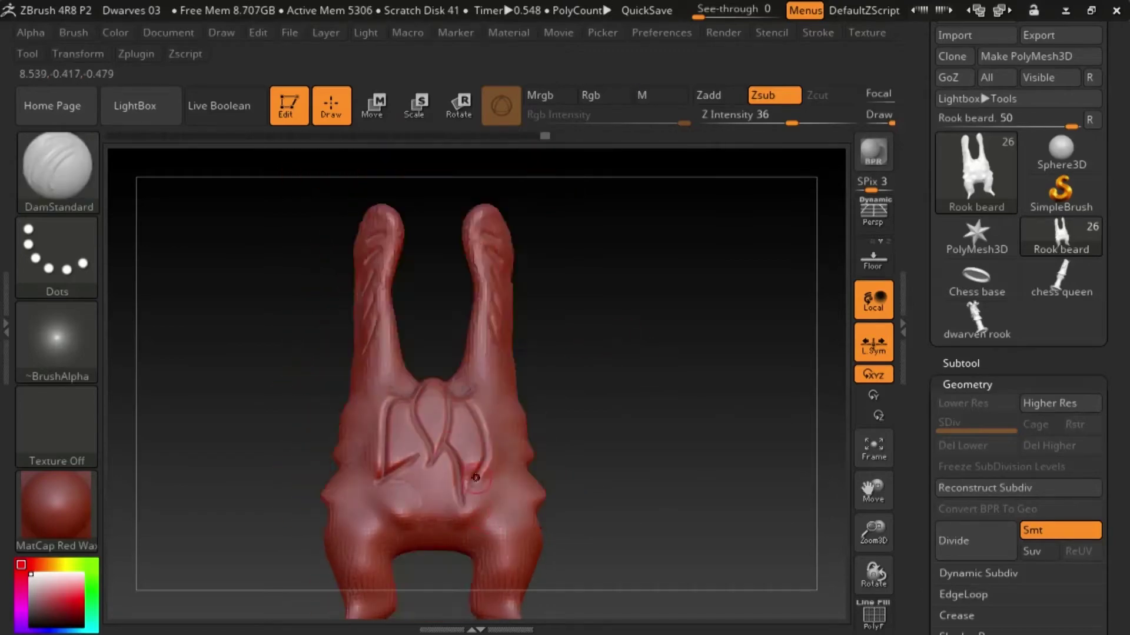
- Carve flowing hair strands down the beard's side and up along its sideburn with DamStandard
{"action": "left_click_drag", "start_coordinate": [561, 342], "coordinate": [617, 339]}
{"action": "left_click_drag", "start_coordinate": [360, 378], "coordinate": [330, 460]}
{"action": "mouse_move", "coordinate": [578, 337]}
{"action": "left_mouse_down"}
{"action": "mouse_move", "coordinate": [594, 312]}
{"action": "mouse_move", "coordinate": [579, 292]}
{"action": "left_mouse_up"}
{"action": "left_click_drag", "start_coordinate": [343, 325], "coordinate": [317, 370]}
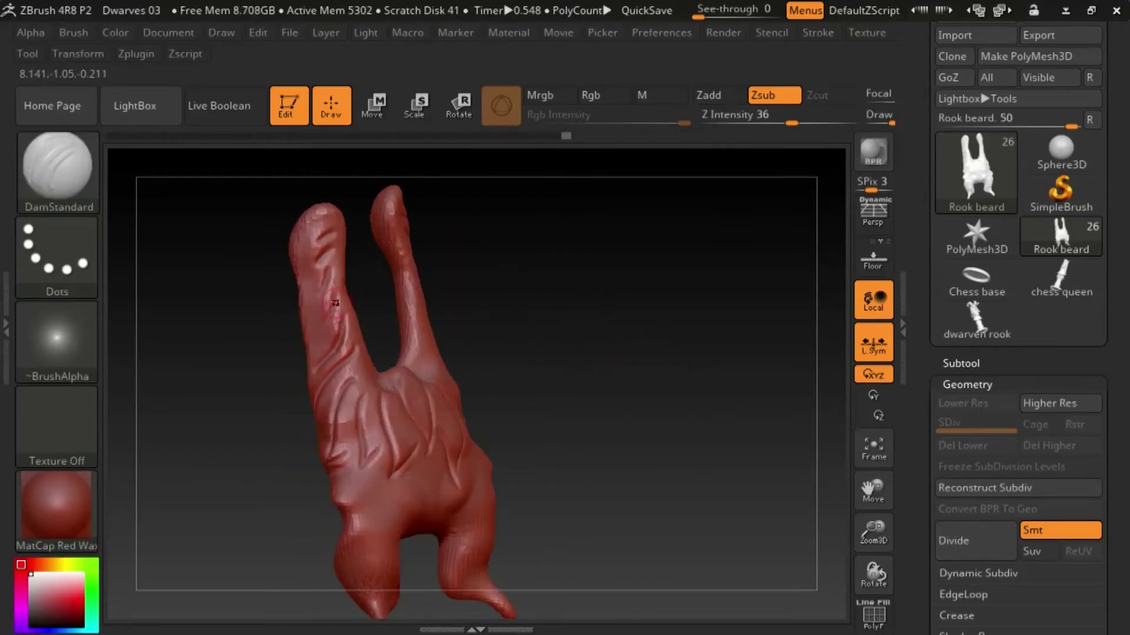
{"action": "left_click_drag", "start_coordinate": [333, 282], "coordinate": [313, 358]}
- Carve grooves along the inner edges of both sideburns and add strands to the beard's upper front
{"action": "left_click_drag", "start_coordinate": [588, 329], "coordinate": [524, 338]}
{"action": "left_click_drag", "start_coordinate": [407, 278], "coordinate": [447, 316]}
{"action": "left_click_drag", "start_coordinate": [406, 238], "coordinate": [424, 246]}
{"action": "mouse_move", "coordinate": [518, 259]}
{"action": "left_mouse_down"}
{"action": "mouse_move", "coordinate": [549, 336]}
{"action": "mouse_move", "coordinate": [579, 320]}
{"action": "left_mouse_up"}
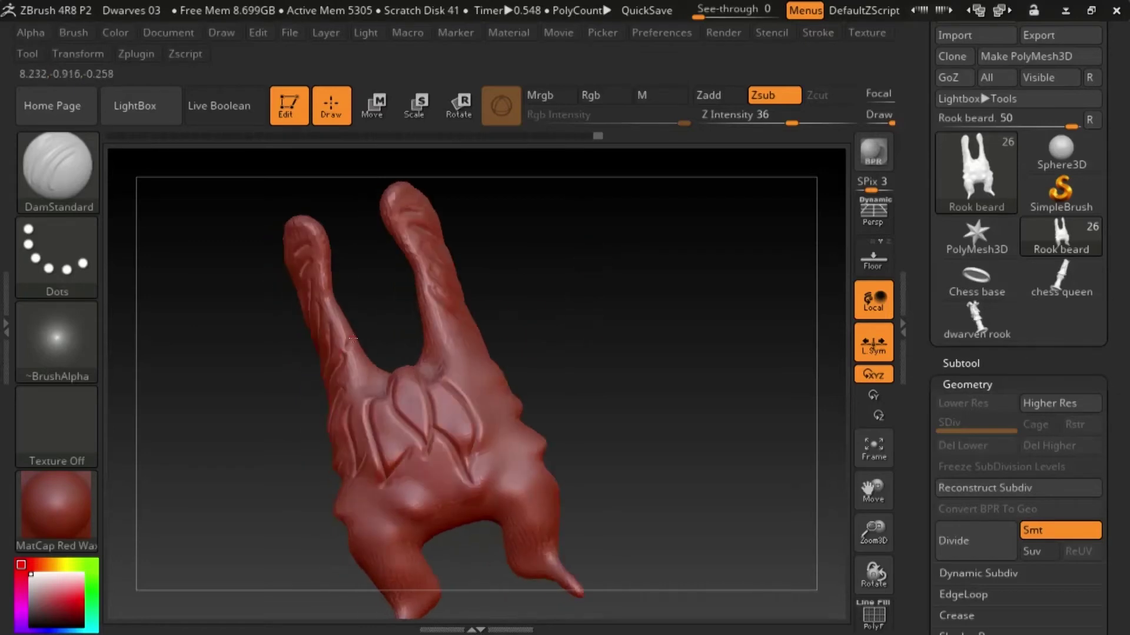
{"action": "left_click_drag", "start_coordinate": [356, 339], "coordinate": [343, 353]}
{"action": "mouse_move", "coordinate": [565, 247]}
{"action": "left_mouse_down"}
{"action": "mouse_move", "coordinate": [590, 252]}
{"action": "mouse_move", "coordinate": [582, 238]}
{"action": "left_mouse_up"}
{"action": "left_click_drag", "start_coordinate": [429, 388], "coordinate": [457, 433]}
- Carve long hair strands down the beard's two lower forks and around the notch between them
{"action": "mouse_move", "coordinate": [637, 376]}
{"action": "left_mouse_down"}
{"action": "mouse_move", "coordinate": [645, 288]}
{"action": "mouse_move", "coordinate": [849, 433]}
{"action": "mouse_move", "coordinate": [823, 429]}
{"action": "left_mouse_up"}
{"action": "left_click_drag", "start_coordinate": [377, 405], "coordinate": [395, 473]}
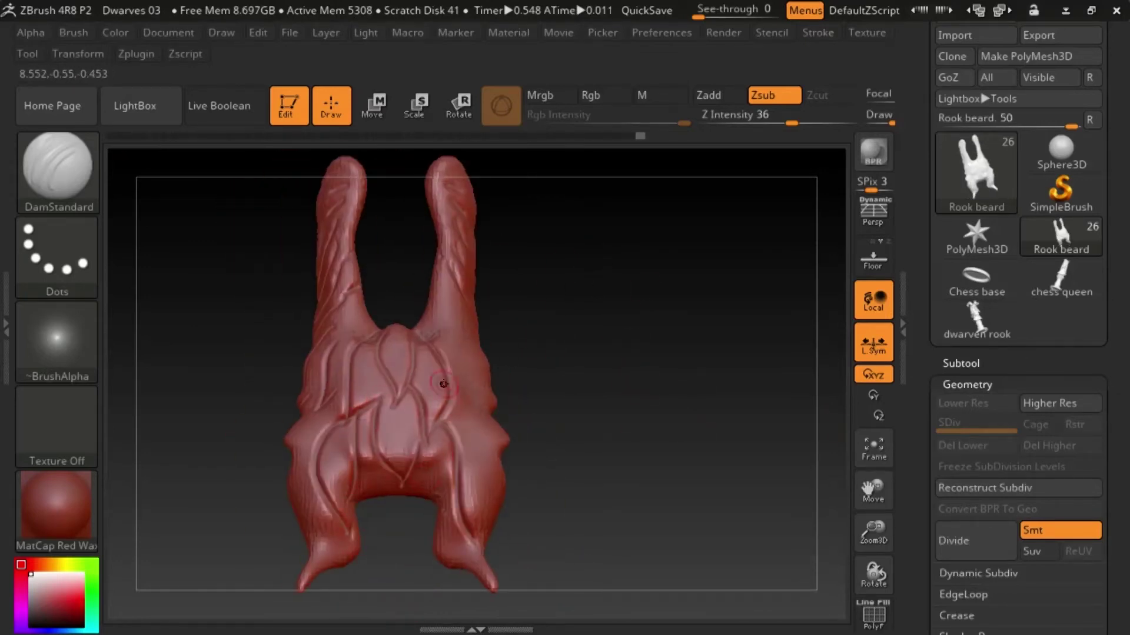
{"action": "left_click_drag", "start_coordinate": [446, 514], "coordinate": [448, 525]}
{"action": "left_click_drag", "start_coordinate": [559, 353], "coordinate": [609, 347]}
{"action": "mouse_move", "coordinate": [563, 418]}
{"action": "left_mouse_down"}
{"action": "mouse_move", "coordinate": [542, 405]}
{"action": "mouse_move", "coordinate": [575, 407]}
{"action": "left_mouse_up"}
{"action": "left_click_drag", "start_coordinate": [472, 438], "coordinate": [490, 469]}
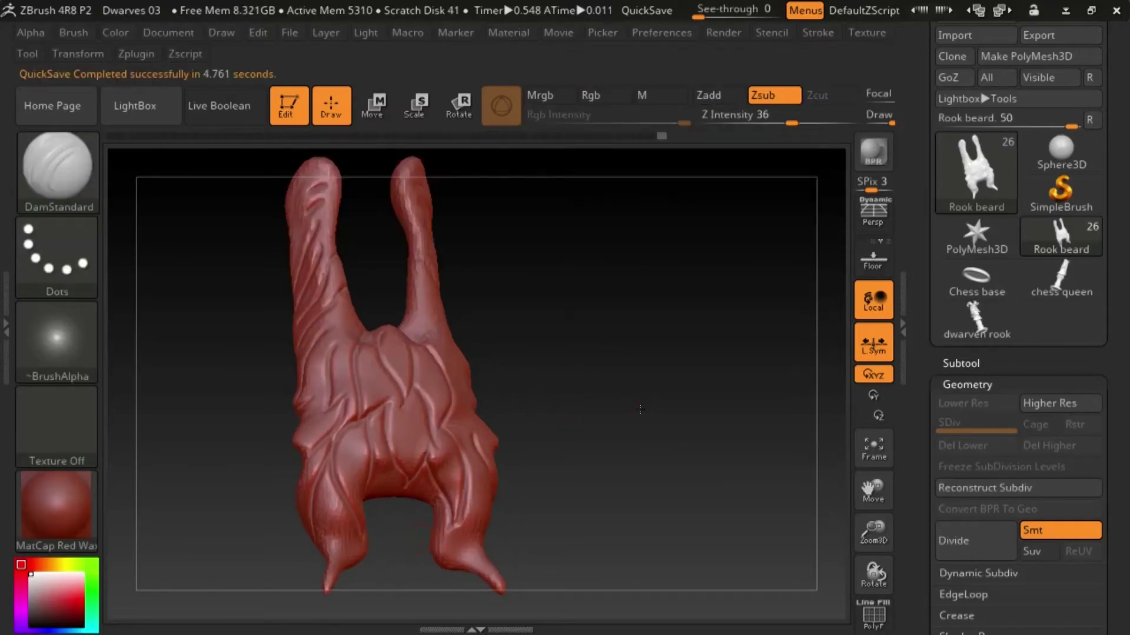
- Carve additional overlapping strands across the beard's middle and sides, and smooth the central area
{"action": "mouse_move", "coordinate": [623, 423]}
{"action": "left_mouse_down"}
{"action": "mouse_move", "coordinate": [617, 391]}
{"action": "mouse_move", "coordinate": [691, 404]}
{"action": "mouse_move", "coordinate": [664, 408]}
{"action": "left_mouse_up"}
{"action": "left_click_drag", "start_coordinate": [374, 401], "coordinate": [376, 443]}
{"action": "left_click_drag", "start_coordinate": [412, 385], "coordinate": [447, 377], "text": "shift"}
{"action": "mouse_move", "coordinate": [665, 408]}
{"action": "left_mouse_down"}
{"action": "mouse_move", "coordinate": [638, 411]}
{"action": "mouse_move", "coordinate": [664, 406]}
{"action": "left_mouse_up"}
{"action": "left_click_drag", "start_coordinate": [489, 307], "coordinate": [522, 353]}
{"action": "left_click_drag", "start_coordinate": [553, 344], "coordinate": [528, 331]}
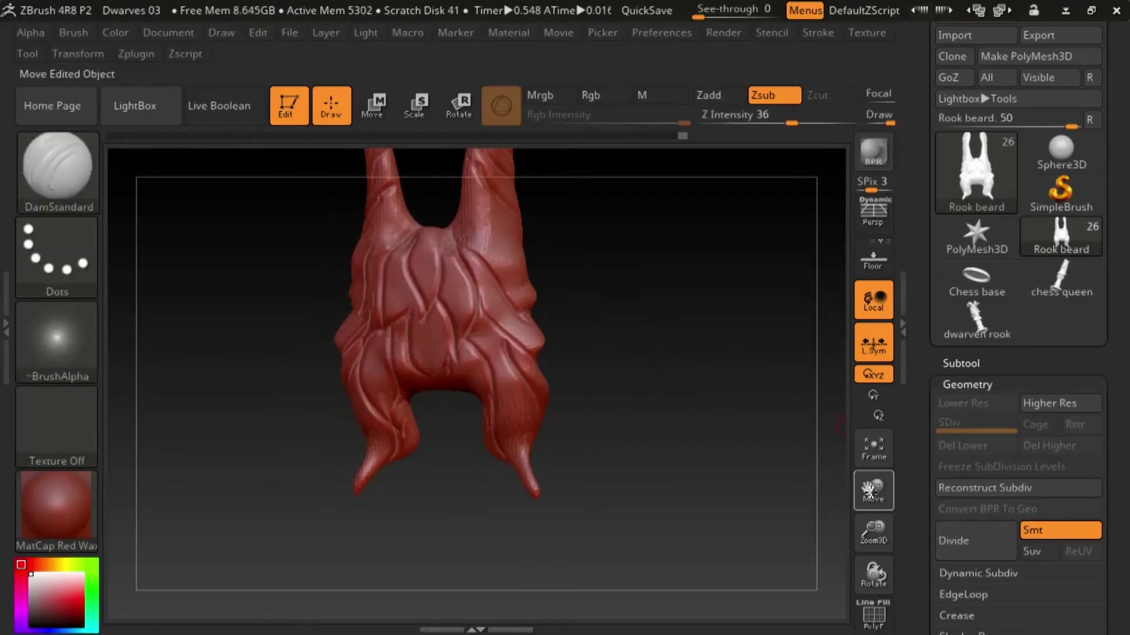
{"action": "mouse_move", "coordinate": [620, 306]}
{"action": "left_mouse_down"}
{"action": "mouse_move", "coordinate": [512, 380]}
{"action": "mouse_move", "coordinate": [535, 446]}
{"action": "mouse_move", "coordinate": [712, 449]}
{"action": "left_mouse_up"}
{"action": "mouse_move", "coordinate": [491, 377]}
{"action": "left_mouse_down"}
{"action": "mouse_move", "coordinate": [568, 500]}
{"action": "mouse_move", "coordinate": [660, 454]}
{"action": "mouse_move", "coordinate": [706, 347]}
{"action": "left_mouse_up"}
- Build up fine hair strands on the beard's upper front with the ClayBuildup brush at Z Intensity 9
{"action": "key", "text": "b"}
{"action": "key", "text": "c"}
{"action": "key", "text": "b"}
{"action": "left_click_drag", "start_coordinate": [873, 490], "coordinate": [909, 547]}
{"action": "left_click_drag", "start_coordinate": [874, 532], "coordinate": [874, 518]}
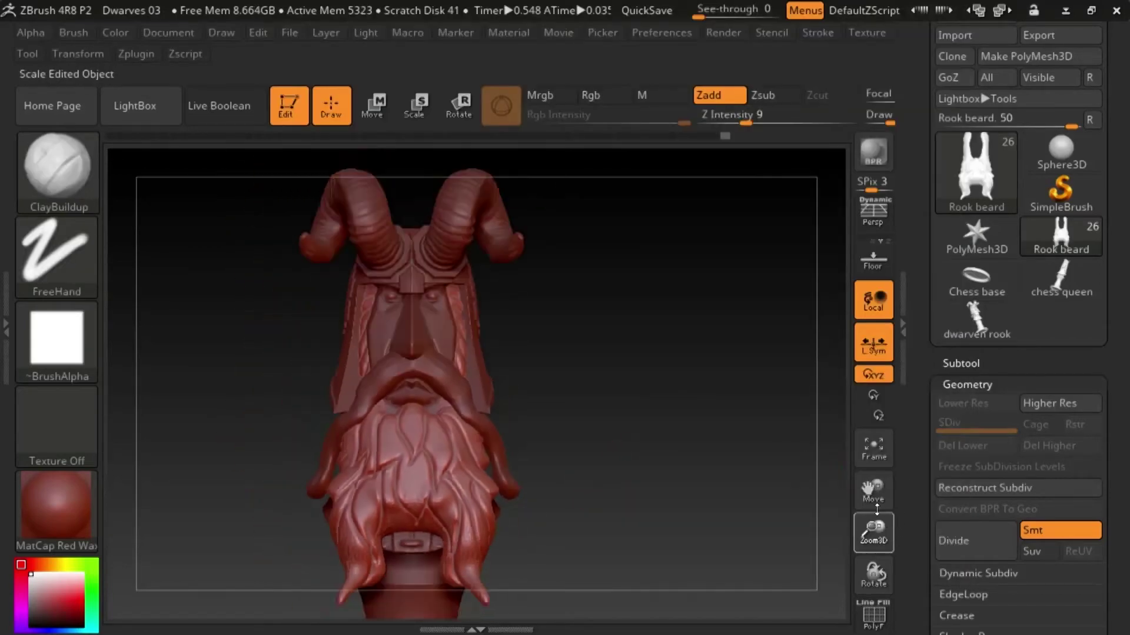
{"action": "left_click_drag", "start_coordinate": [659, 479], "coordinate": [627, 483]}
{"action": "left_click_drag", "start_coordinate": [873, 529], "coordinate": [872, 548]}
{"action": "left_click_drag", "start_coordinate": [595, 465], "coordinate": [626, 462]}
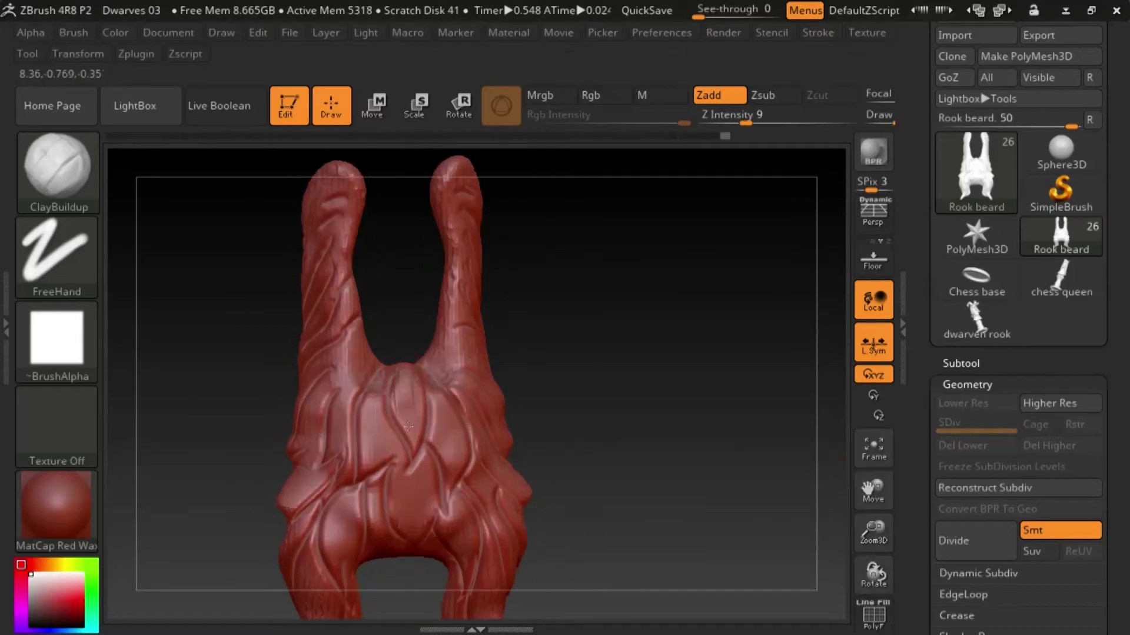
{"action": "left_click_drag", "start_coordinate": [452, 486], "coordinate": [453, 490]}
{"action": "left_click_drag", "start_coordinate": [594, 470], "coordinate": [583, 489]}
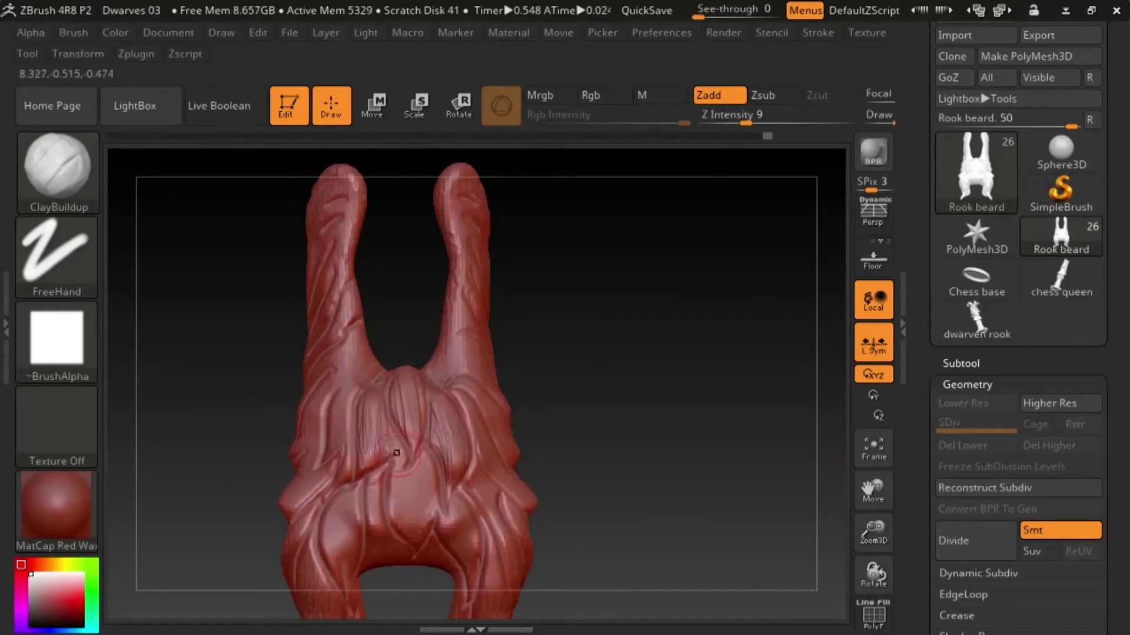
- Undo the last few ClayBuildup strokes on the beard's front
{"action": "key", "text": "ctrl+z"}
{"action": "key", "text": "ctrl+z"}
{"action": "key", "text": "ctrl+z"}
{"action": "key", "text": "ctrl+z"}
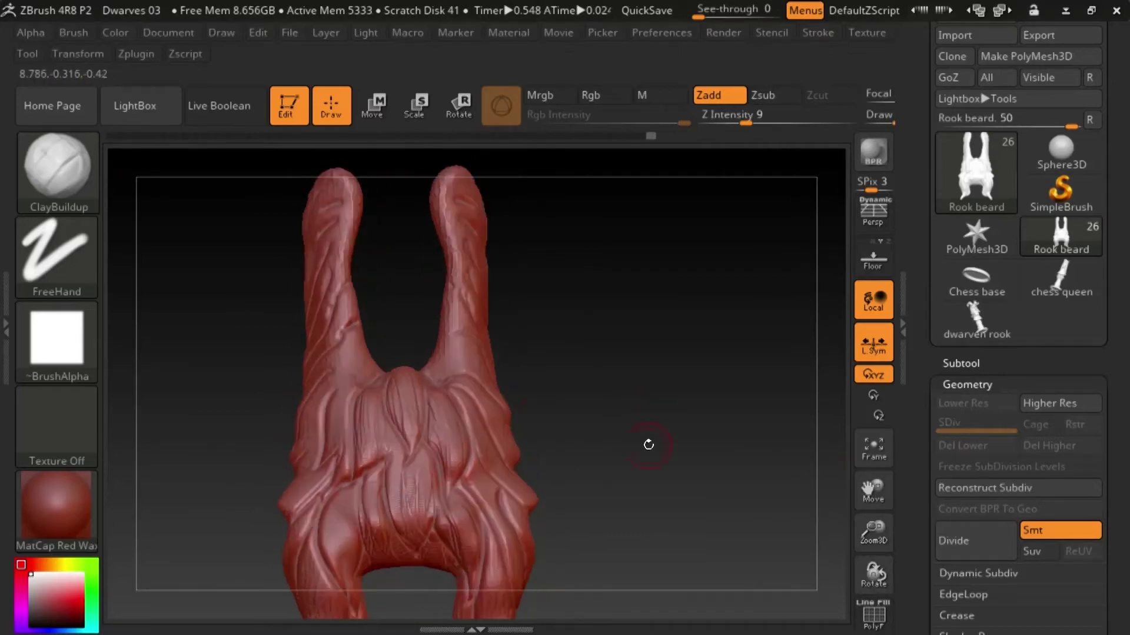
- Layer fine ClayBuildup strands down the beard's lower front into the fork on the dwarf's left
{"action": "mouse_move", "coordinate": [612, 421]}
{"action": "left_mouse_down"}
{"action": "mouse_move", "coordinate": [578, 407]}
{"action": "mouse_move", "coordinate": [618, 429]}
{"action": "left_mouse_up"}
{"action": "left_click_drag", "start_coordinate": [470, 500], "coordinate": [487, 550]}
{"action": "left_click_drag", "start_coordinate": [868, 506], "coordinate": [850, 452]}
{"action": "left_click_drag", "start_coordinate": [612, 459], "coordinate": [589, 462]}
{"action": "left_click_drag", "start_coordinate": [471, 497], "coordinate": [486, 544]}
{"action": "left_click_drag", "start_coordinate": [556, 450], "coordinate": [585, 456]}
{"action": "left_click", "coordinate": [584, 457]}
{"action": "left_click", "coordinate": [547, 448]}
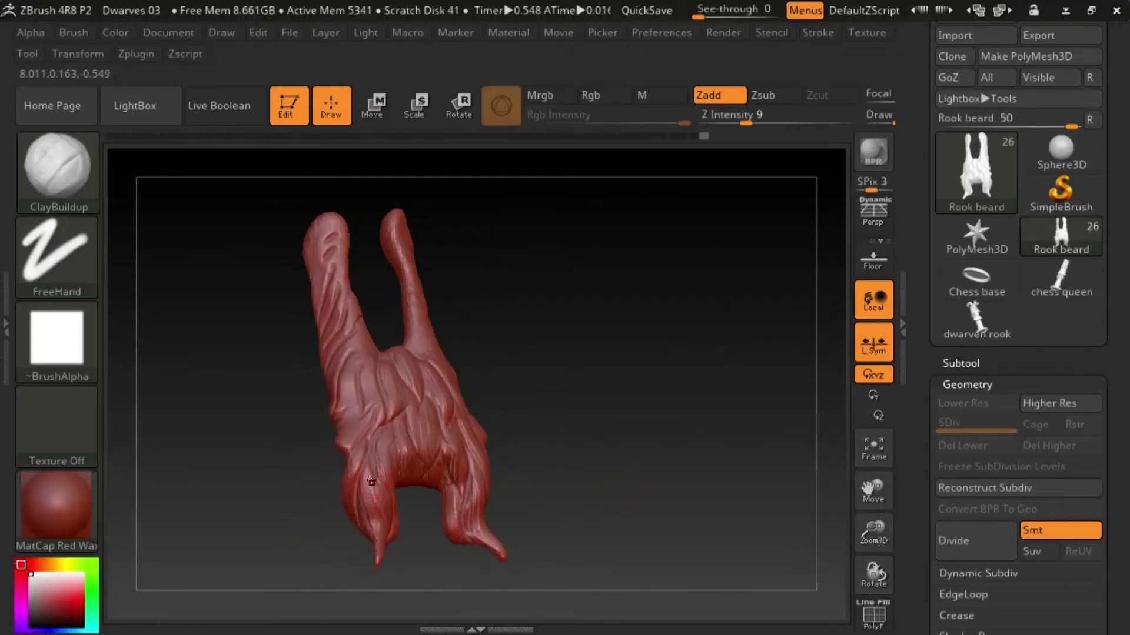
- Add fine ClayBuildup strands to the other lower fork and up the beard's side
{"action": "left_click_drag", "start_coordinate": [373, 479], "coordinate": [376, 530]}
{"action": "mouse_move", "coordinate": [282, 471]}
{"action": "left_mouse_down"}
{"action": "mouse_move", "coordinate": [312, 471]}
{"action": "mouse_move", "coordinate": [380, 530]}
{"action": "left_mouse_up"}
{"action": "mouse_move", "coordinate": [294, 453]}
{"action": "left_mouse_down"}
{"action": "mouse_move", "coordinate": [311, 470]}
{"action": "mouse_move", "coordinate": [349, 326]}
{"action": "left_mouse_up"}
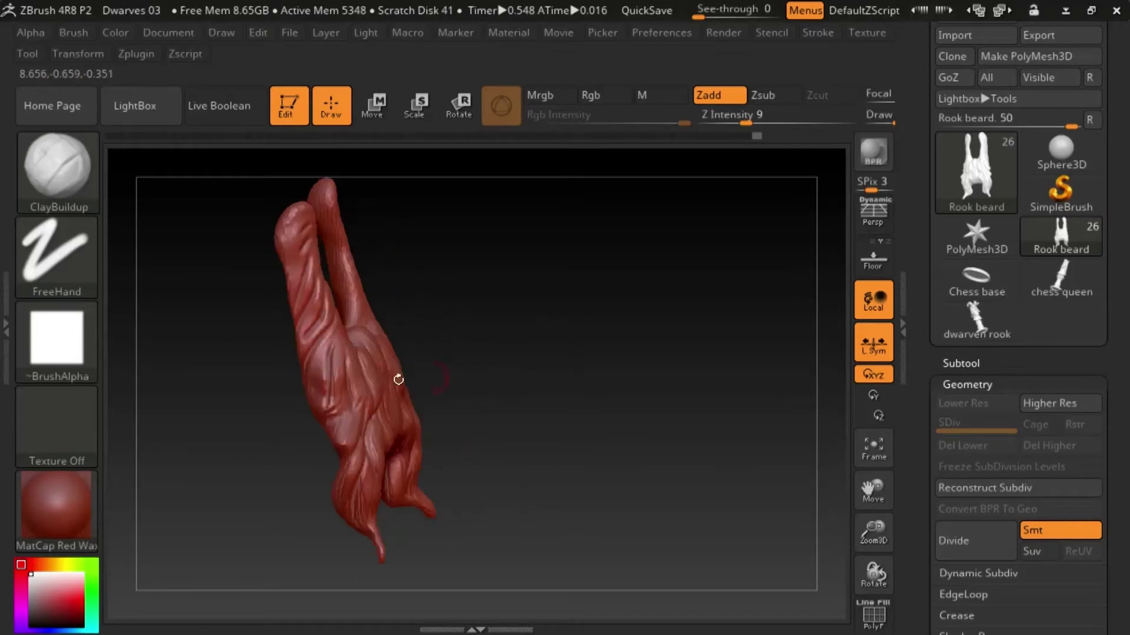
- Build up fine hair strands along the beard's outer sides and sideburns with ClayBuildup
{"action": "left_click_drag", "start_coordinate": [564, 376], "coordinate": [529, 391]}
{"action": "left_click_drag", "start_coordinate": [294, 359], "coordinate": [299, 312]}
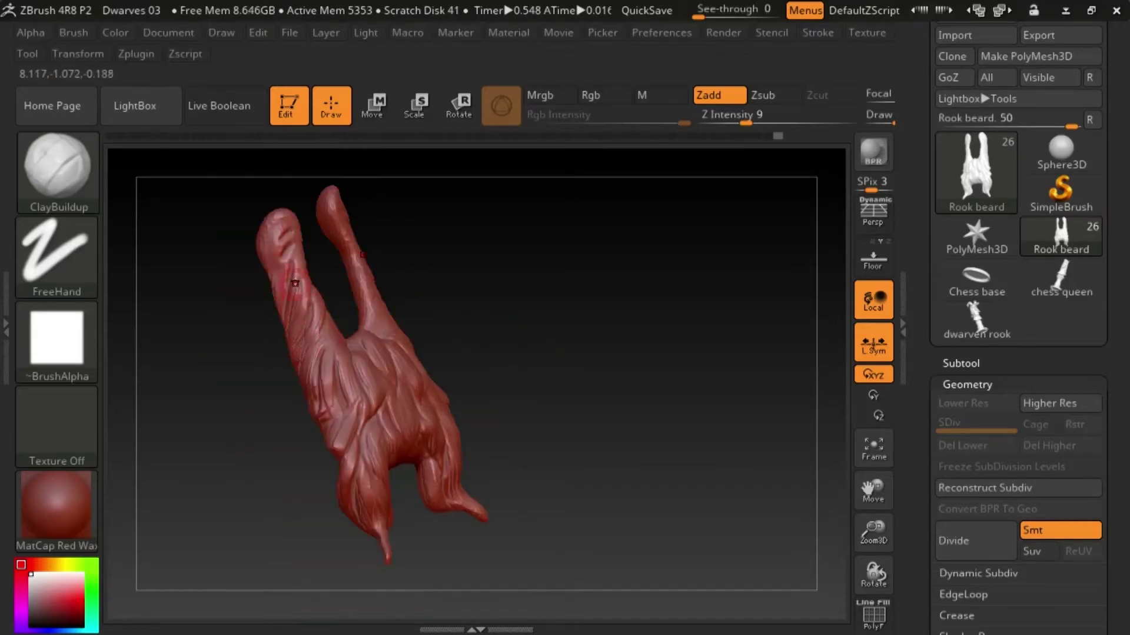
{"action": "left_click_drag", "start_coordinate": [506, 333], "coordinate": [411, 343]}
{"action": "mouse_move", "coordinate": [453, 377]}
{"action": "left_mouse_down"}
{"action": "mouse_move", "coordinate": [512, 395]}
{"action": "mouse_move", "coordinate": [511, 411]}
{"action": "mouse_move", "coordinate": [613, 404]}
{"action": "mouse_move", "coordinate": [484, 382]}
{"action": "left_mouse_up"}
{"action": "key", "text": "shift"}
- Raise sharp hair ridges along the beard's sideburns with the DamStandard brush in Zadd mode
{"action": "mouse_move", "coordinate": [566, 326]}
{"action": "left_mouse_down", "text": "alt"}
{"action": "mouse_move", "coordinate": [612, 388]}
{"action": "mouse_move", "coordinate": [567, 412]}
{"action": "mouse_move", "coordinate": [571, 447]}
{"action": "mouse_move", "coordinate": [600, 412]}
{"action": "left_mouse_up", "text": "alt"}
{"action": "key", "text": "b"}
{"action": "key", "text": "d"}
{"action": "key", "text": "s"}
{"action": "left_click_drag", "start_coordinate": [283, 344], "coordinate": [334, 315]}
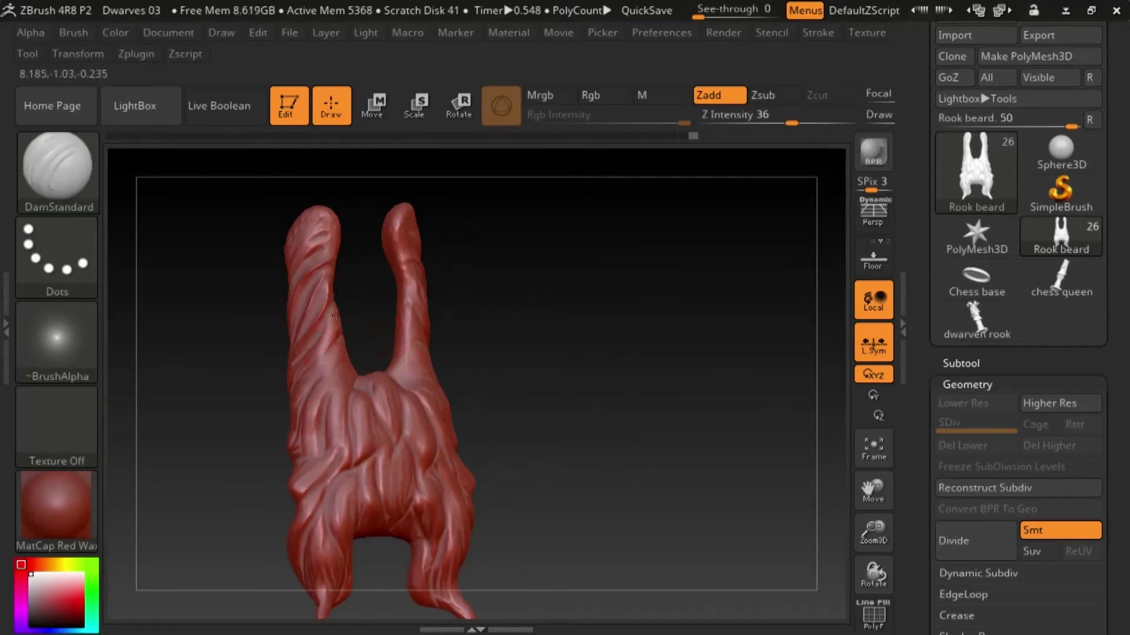
{"action": "left_click_drag", "start_coordinate": [548, 353], "coordinate": [367, 386]}
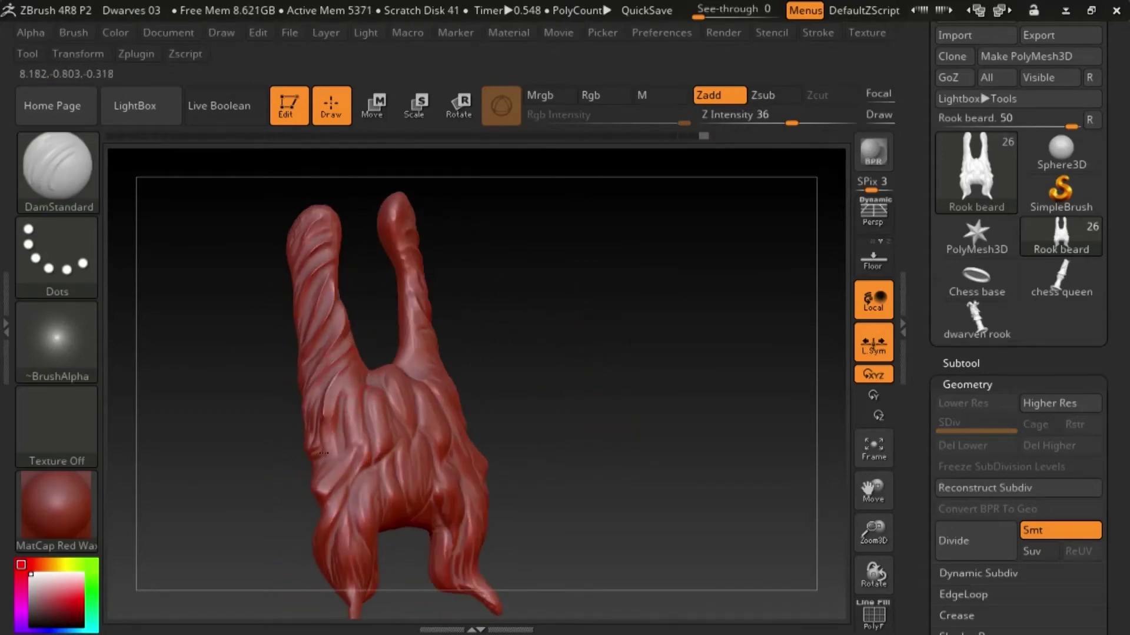
- Sharpen the strands on the beard's sides and lower front with DamStandard, undoing the last stroke
{"action": "left_click_drag", "start_coordinate": [324, 453], "coordinate": [393, 414]}
{"action": "left_click_drag", "start_coordinate": [609, 322], "coordinate": [603, 357]}
{"action": "left_click_drag", "start_coordinate": [438, 544], "coordinate": [448, 543]}
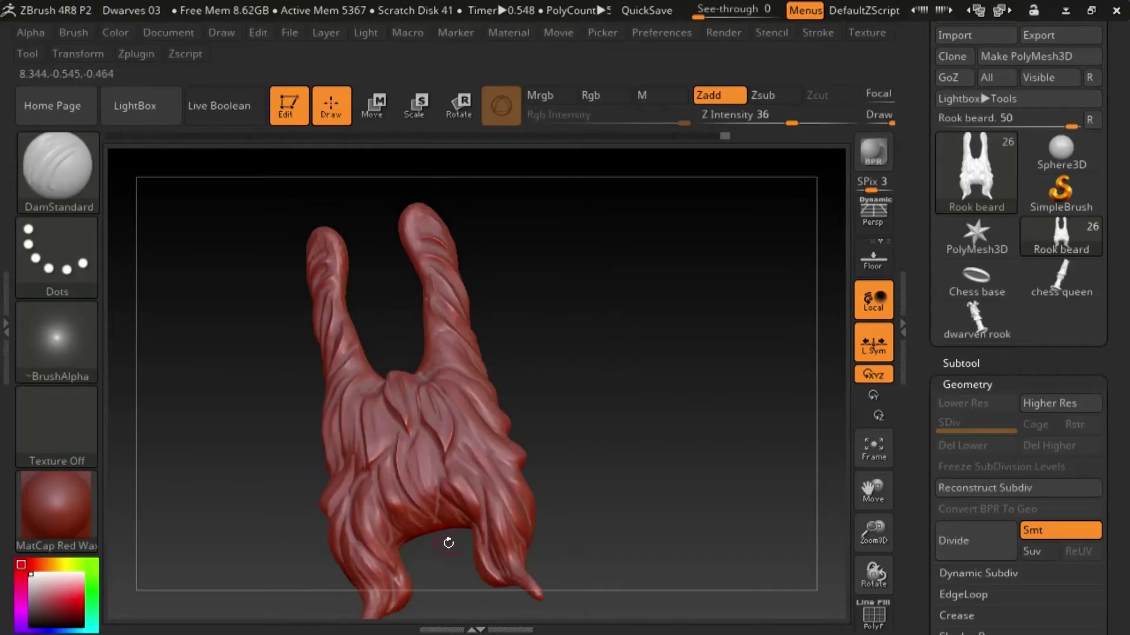
{"action": "left_click_drag", "start_coordinate": [615, 432], "coordinate": [582, 439]}
{"action": "key", "text": "ctrl+z"}
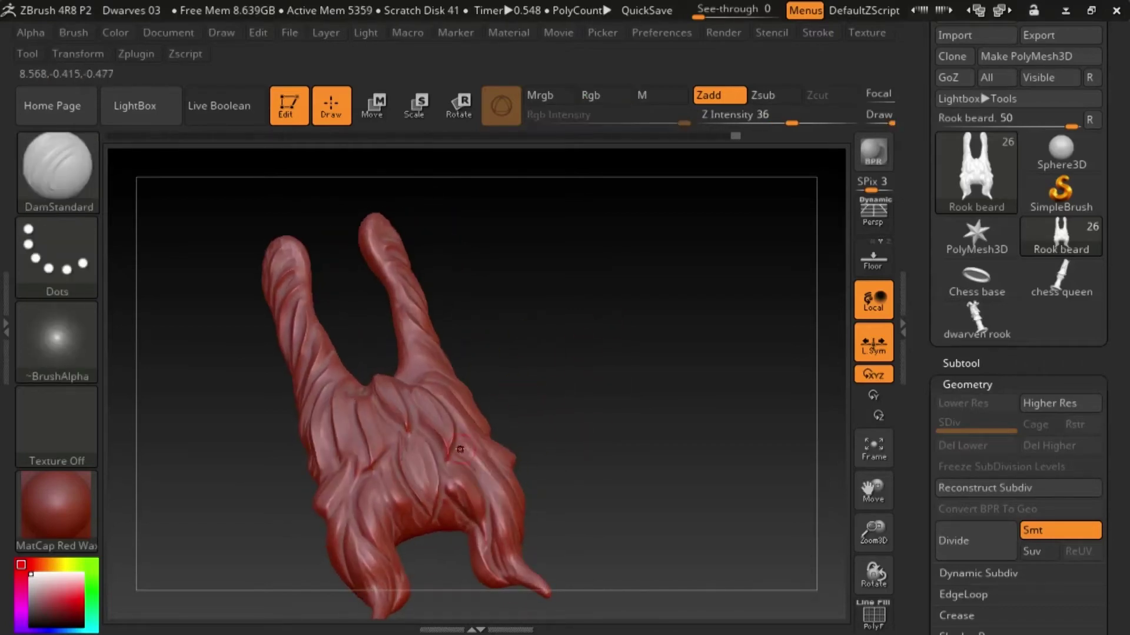
- Define the hair ridges above the notch and on the beard's lower forks down to their tips with DamStandard
{"action": "left_click_drag", "start_coordinate": [406, 520], "coordinate": [595, 455]}
{"action": "mouse_move", "coordinate": [594, 412]}
{"action": "left_mouse_down"}
{"action": "mouse_move", "coordinate": [661, 389]}
{"action": "mouse_move", "coordinate": [585, 430]}
{"action": "mouse_move", "coordinate": [565, 418]}
{"action": "mouse_move", "coordinate": [529, 424]}
{"action": "left_mouse_up"}
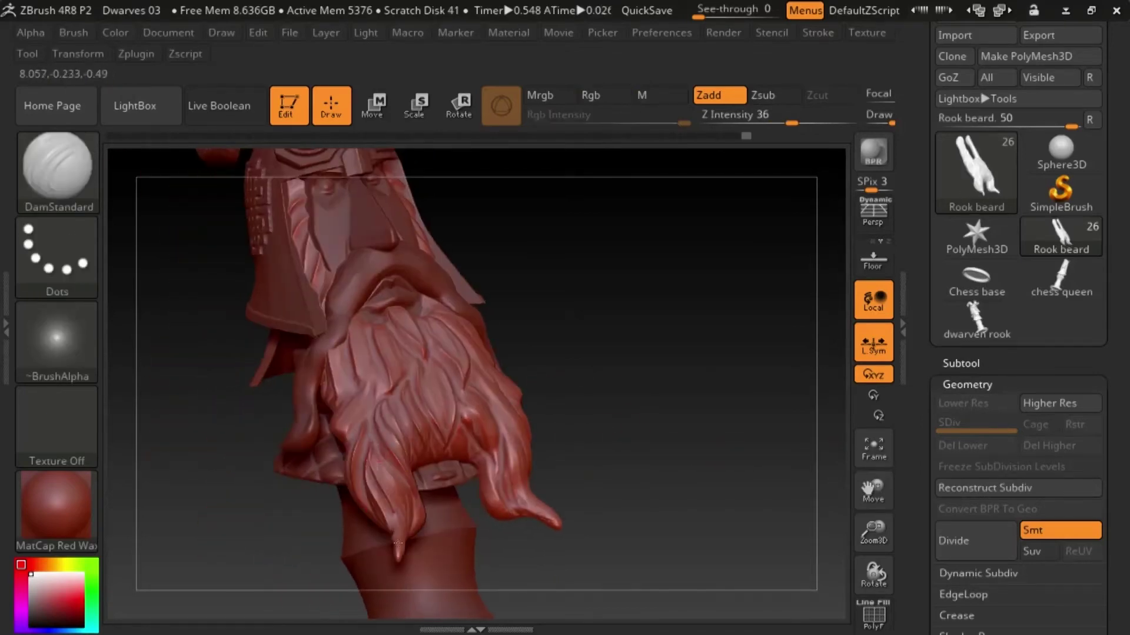
{"action": "left_click_drag", "start_coordinate": [589, 450], "coordinate": [523, 450]}
{"action": "mouse_move", "coordinate": [641, 438]}
{"action": "left_mouse_down"}
{"action": "mouse_move", "coordinate": [623, 436]}
{"action": "mouse_move", "coordinate": [679, 446]}
{"action": "mouse_move", "coordinate": [612, 346]}
{"action": "mouse_move", "coordinate": [355, 330]}
{"action": "left_mouse_up"}
{"action": "mouse_move", "coordinate": [513, 357]}
{"action": "left_mouse_down"}
{"action": "mouse_move", "coordinate": [636, 355]}
{"action": "mouse_move", "coordinate": [602, 424]}
{"action": "mouse_move", "coordinate": [369, 424]}
{"action": "mouse_move", "coordinate": [412, 457]}
{"action": "mouse_move", "coordinate": [491, 306]}
{"action": "left_mouse_up"}
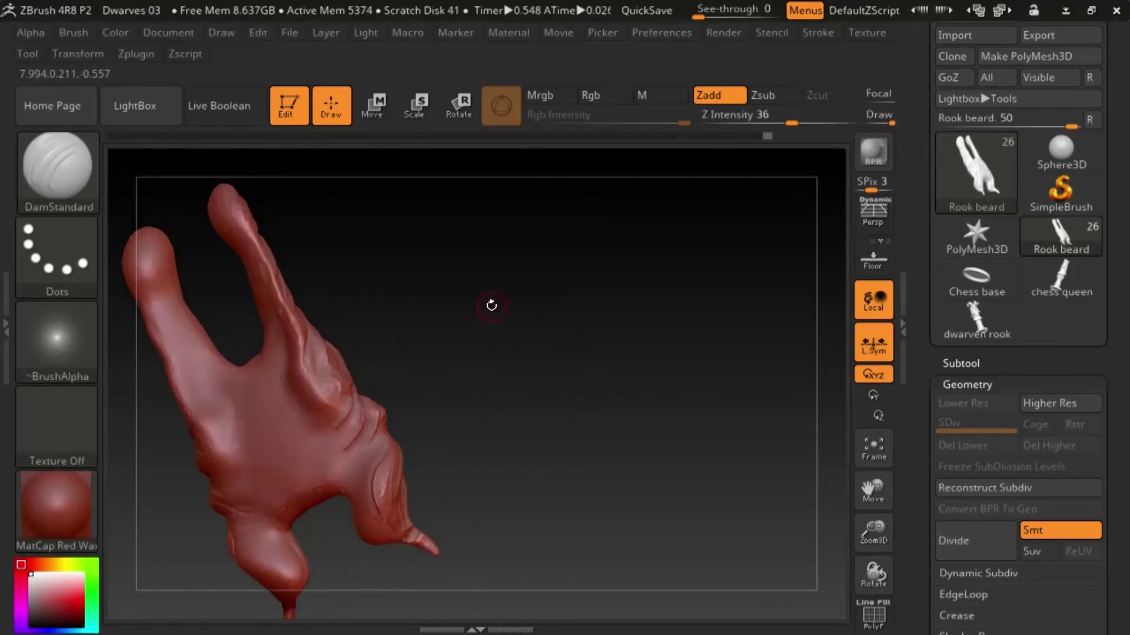
- Refine the hair strands along the beard's outer edges and sideburns with DamStandard
{"action": "mouse_move", "coordinate": [518, 458]}
{"action": "left_mouse_down"}
{"action": "mouse_move", "coordinate": [419, 585]}
{"action": "mouse_move", "coordinate": [540, 492]}
{"action": "mouse_move", "coordinate": [639, 457]}
{"action": "mouse_move", "coordinate": [577, 506]}
{"action": "mouse_move", "coordinate": [676, 412]}
{"action": "mouse_move", "coordinate": [635, 426]}
{"action": "mouse_move", "coordinate": [459, 372]}
{"action": "left_mouse_up"}
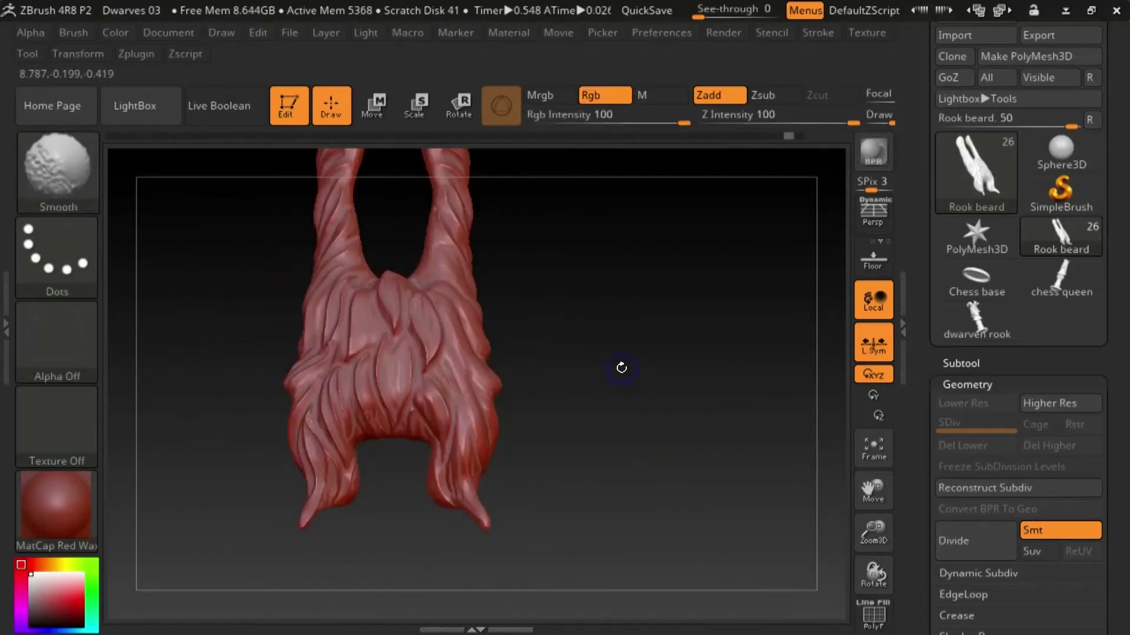
{"action": "left_click_drag", "start_coordinate": [582, 440], "coordinate": [676, 388]}
{"action": "left_click_drag", "start_coordinate": [868, 493], "coordinate": [863, 625]}
{"action": "left_click_drag", "start_coordinate": [694, 447], "coordinate": [367, 467]}
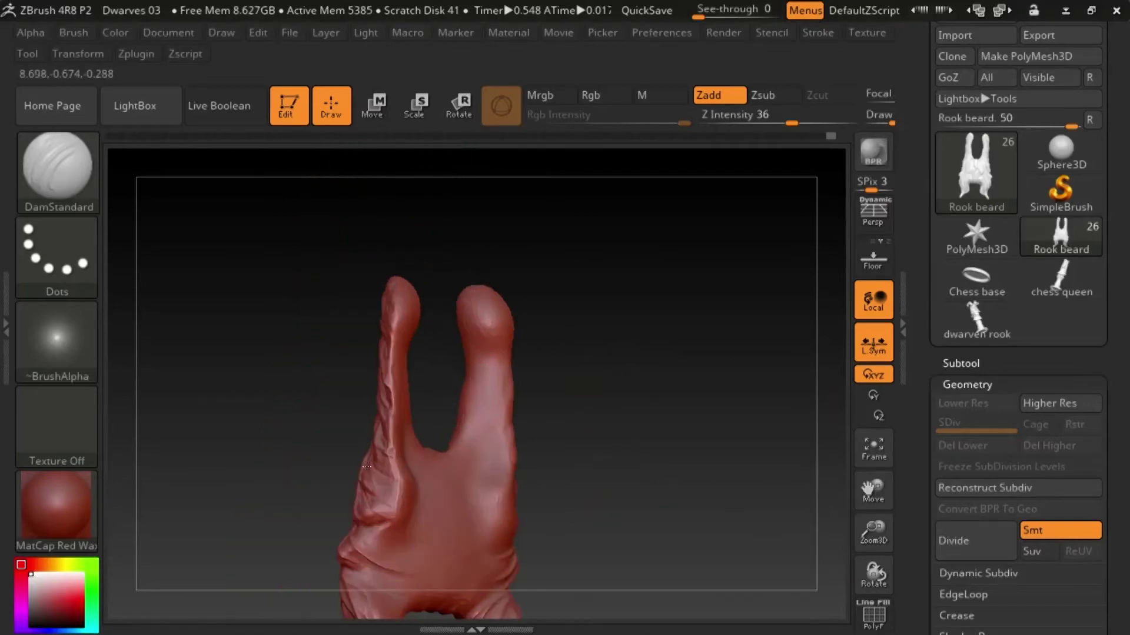
{"action": "left_click_drag", "start_coordinate": [479, 494], "coordinate": [411, 384]}
{"action": "left_click_drag", "start_coordinate": [625, 352], "coordinate": [734, 454]}
- Select the Rook mustache subtool and isolate it, with DamStandard set to Zsub
{"action": "left_click", "coordinate": [594, 361], "text": "alt"}
{"action": "left_click_drag", "start_coordinate": [664, 376], "coordinate": [653, 477], "text": "alt"}
{"action": "left_click_drag", "start_coordinate": [710, 244], "coordinate": [722, 356]}
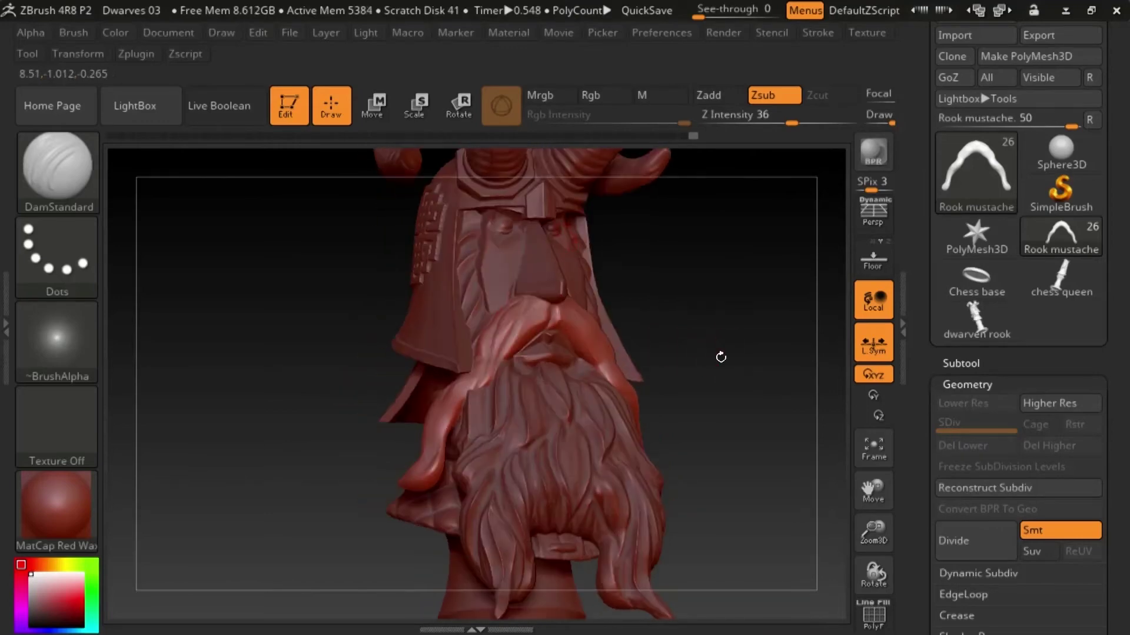
{"action": "left_click", "coordinate": [713, 377], "text": "ctrl+shift"}
{"action": "left_click_drag", "start_coordinate": [595, 414], "coordinate": [598, 487]}
{"action": "mouse_move", "coordinate": [666, 389]}
{"action": "left_mouse_down"}
{"action": "mouse_move", "coordinate": [718, 436]}
{"action": "mouse_move", "coordinate": [688, 496]}
{"action": "left_mouse_up"}
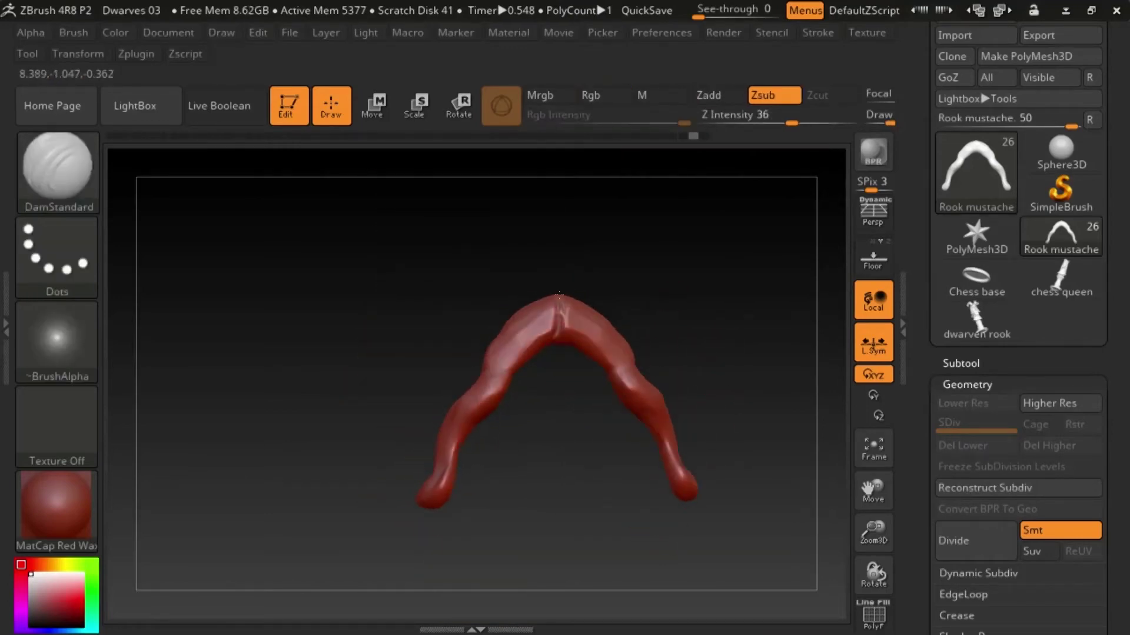
- Carve strand grooves from the mustache's centre down both sides with DamStandard in Zsub mode
{"action": "left_click_drag", "start_coordinate": [559, 295], "coordinate": [520, 375]}
{"action": "left_click_drag", "start_coordinate": [716, 371], "coordinate": [587, 457]}
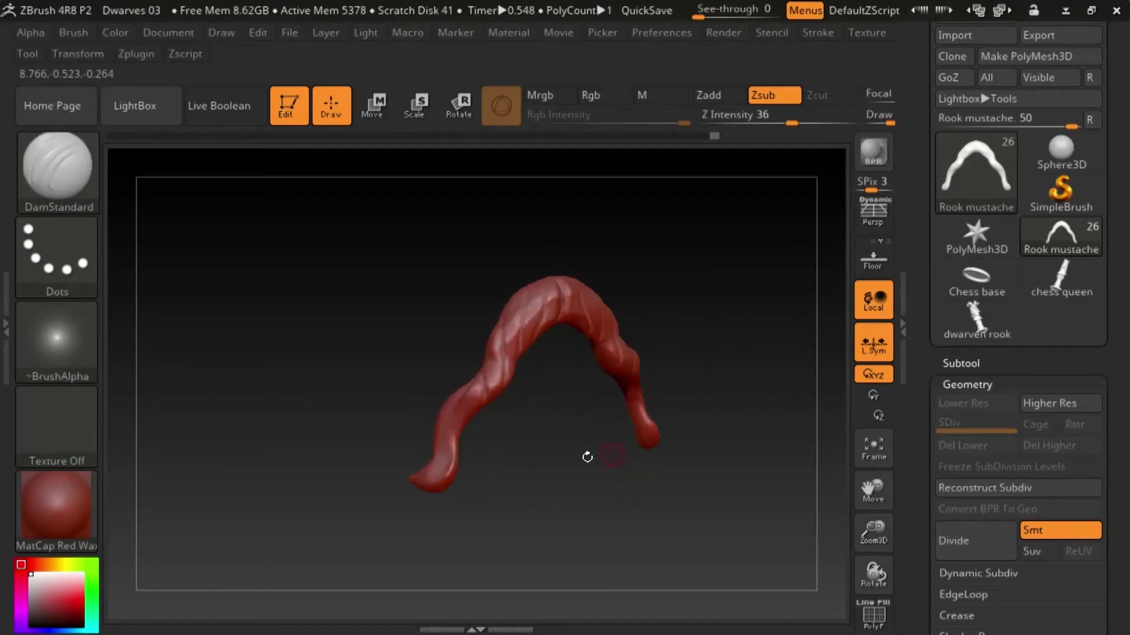
{"action": "left_click_drag", "start_coordinate": [465, 507], "coordinate": [658, 373]}
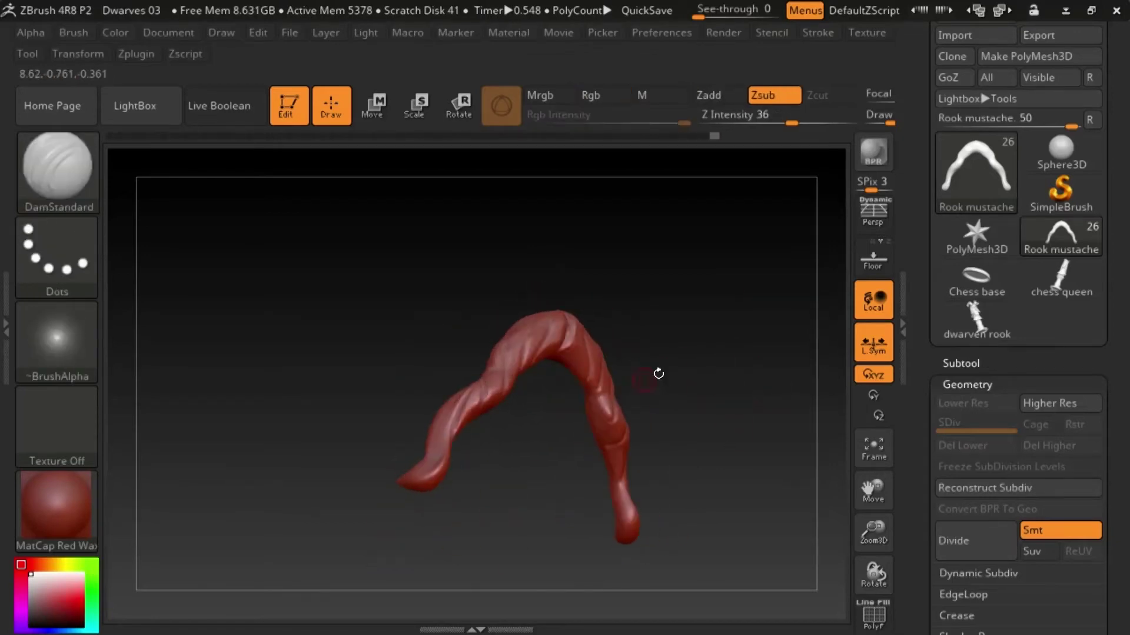
{"action": "left_click_drag", "start_coordinate": [447, 401], "coordinate": [707, 280]}
{"action": "mouse_move", "coordinate": [530, 356]}
{"action": "left_mouse_down"}
{"action": "mouse_move", "coordinate": [738, 379]}
{"action": "mouse_move", "coordinate": [694, 388]}
{"action": "mouse_move", "coordinate": [719, 461]}
{"action": "mouse_move", "coordinate": [635, 459]}
{"action": "left_mouse_up"}
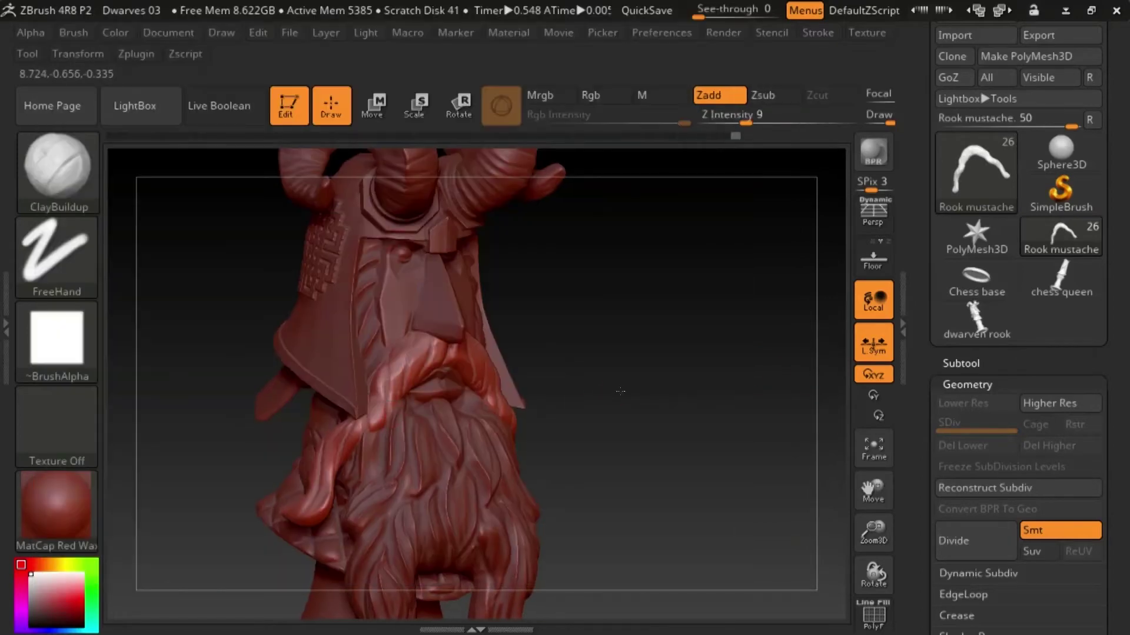
- Remesh the mustache with DynaMesh at resolution 1504
{"action": "left_click_drag", "start_coordinate": [618, 397], "coordinate": [625, 465]}
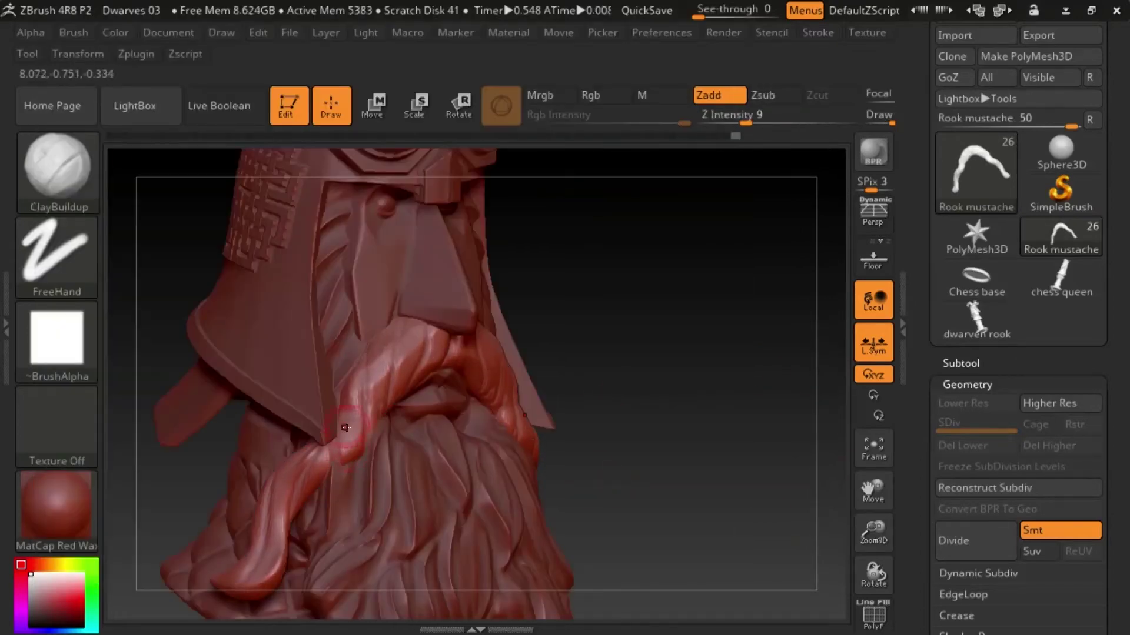
{"action": "scroll", "coordinate": [1000, 382], "scroll_direction": "up", "scroll_amount": 1}
{"action": "scroll", "coordinate": [947, 402], "scroll_direction": "down", "scroll_amount": 4}
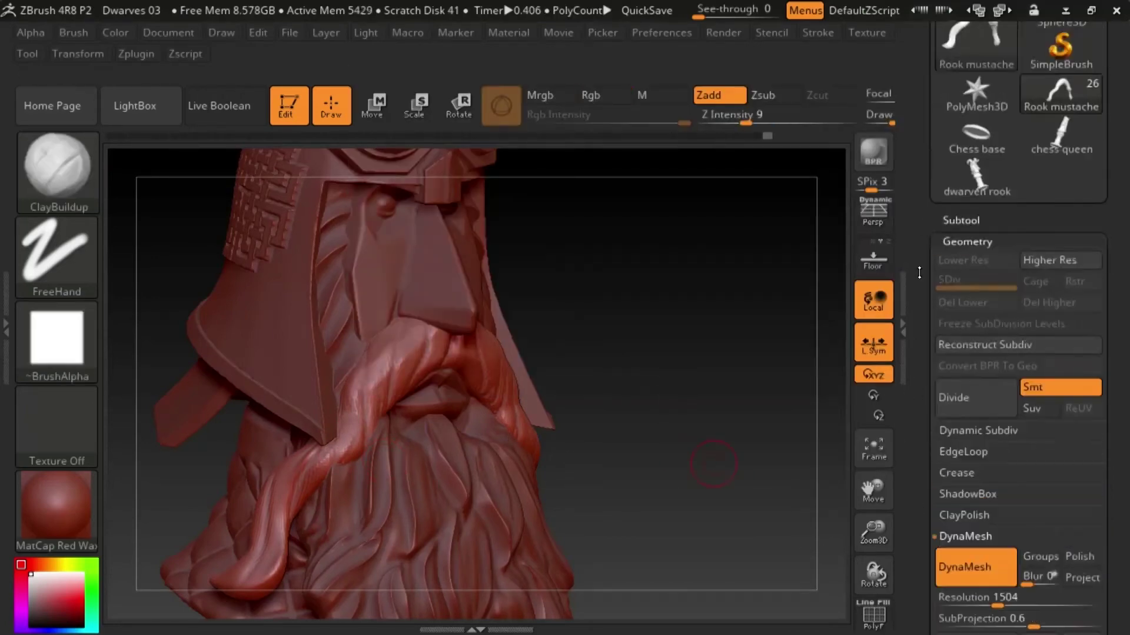
{"action": "left_click_drag", "start_coordinate": [919, 270], "coordinate": [918, 452]}
- Build up fine hair strands on the isolated mustache's arch and outer sides using ClayBuildup with a smaller brush
{"action": "left_click_drag", "start_coordinate": [677, 373], "coordinate": [570, 365]}
{"action": "key", "text": "bracketleft"}
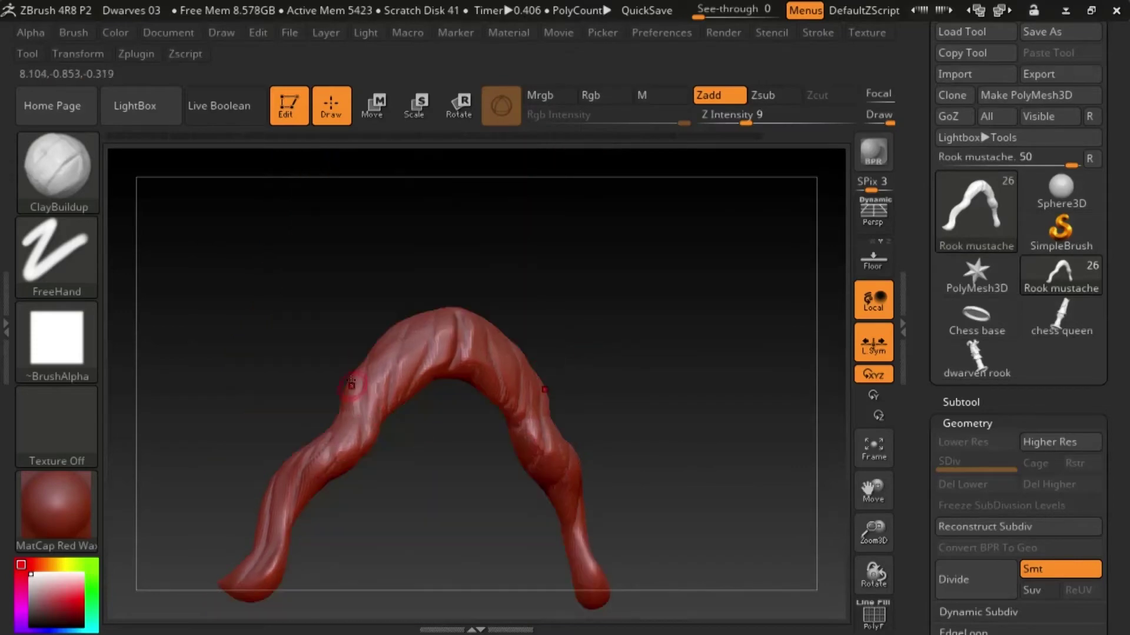
{"action": "left_click_drag", "start_coordinate": [360, 471], "coordinate": [375, 458]}
{"action": "left_click_drag", "start_coordinate": [435, 366], "coordinate": [453, 441]}
{"action": "left_click_drag", "start_coordinate": [423, 379], "coordinate": [370, 455]}
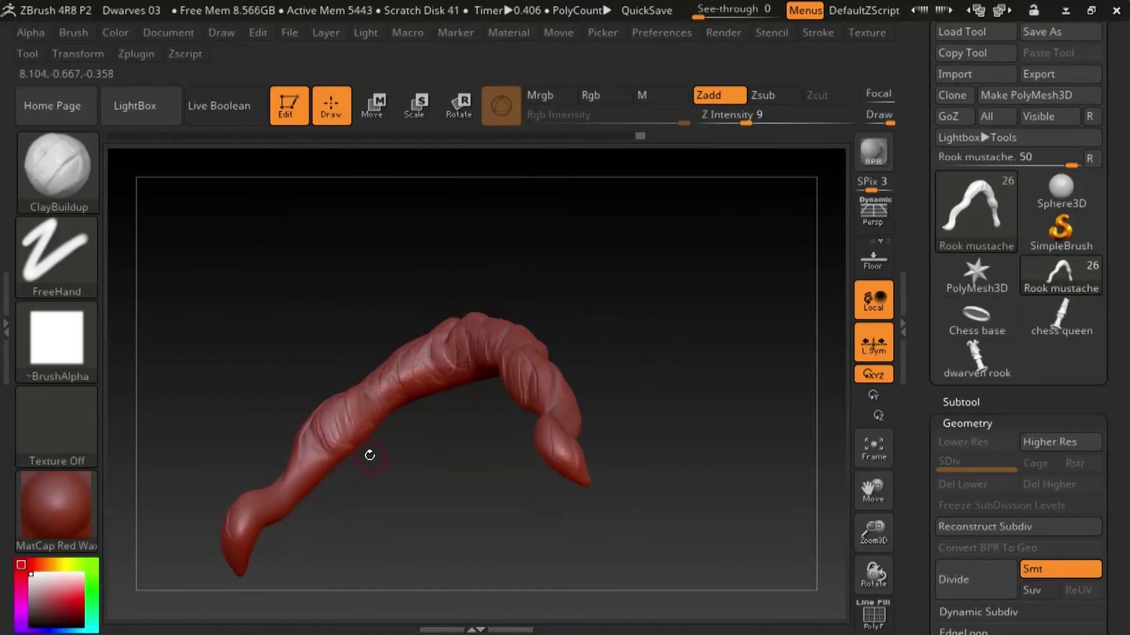
{"action": "mouse_move", "coordinate": [501, 374]}
{"action": "left_mouse_down"}
{"action": "mouse_move", "coordinate": [588, 382]}
{"action": "mouse_move", "coordinate": [353, 470]}
{"action": "mouse_move", "coordinate": [329, 495]}
{"action": "left_mouse_up"}
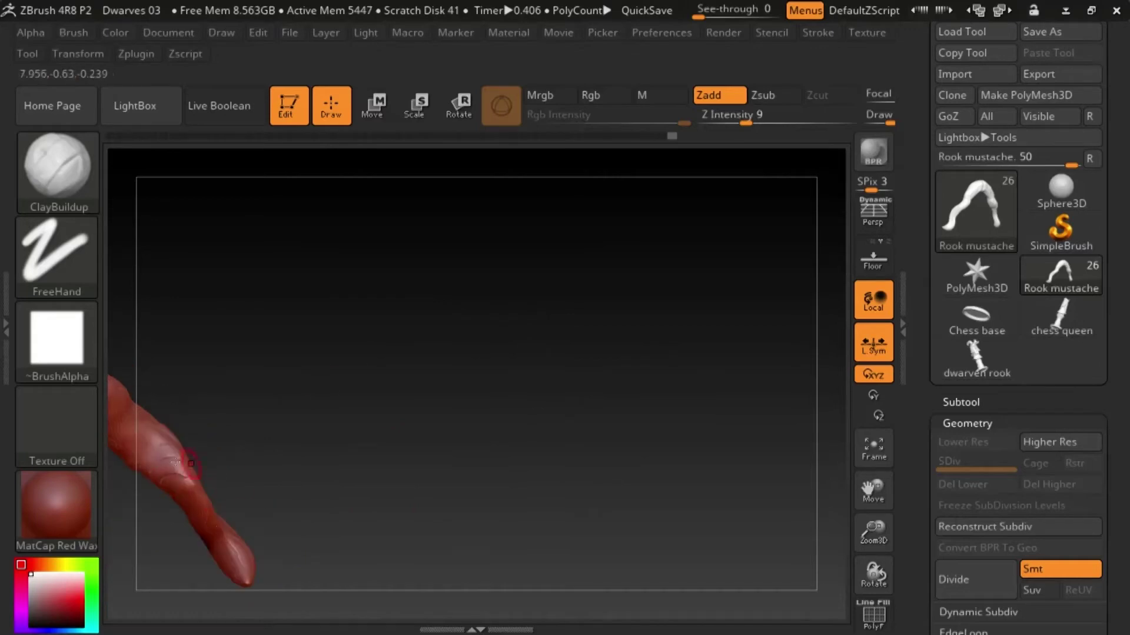
{"action": "left_click_drag", "start_coordinate": [182, 459], "coordinate": [191, 477]}
- Extend the fine ClayBuildup strands over the mustache's front and down toward its tips, smoothing where needed
{"action": "left_click_drag", "start_coordinate": [885, 498], "coordinate": [1053, 521]}
{"action": "left_click_drag", "start_coordinate": [394, 417], "coordinate": [500, 427]}
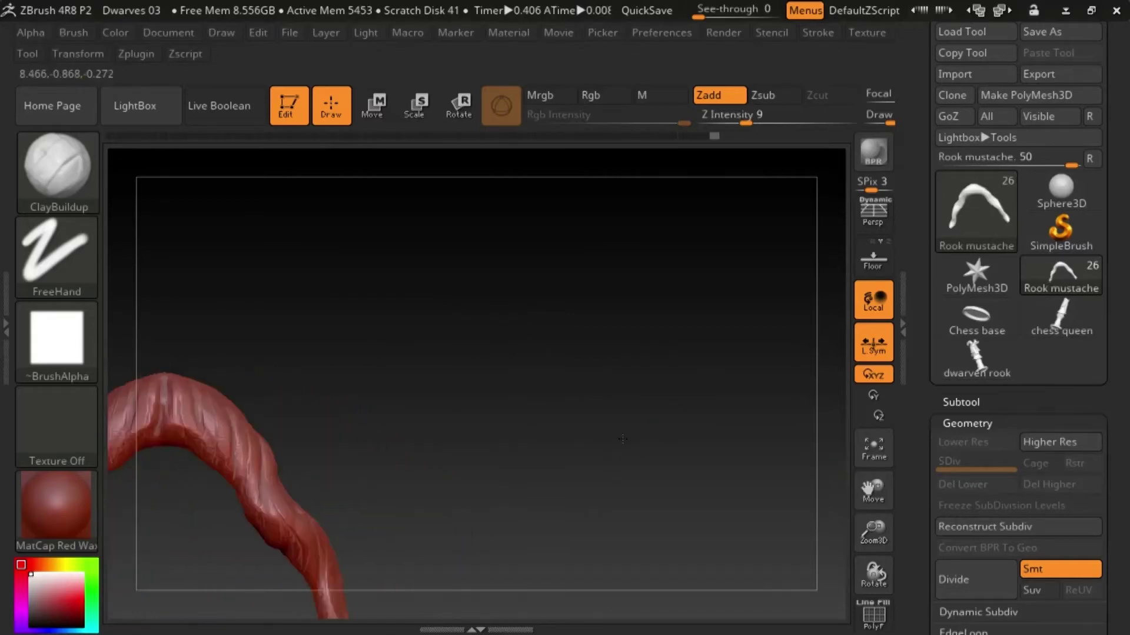
{"action": "left_click_drag", "start_coordinate": [873, 490], "coordinate": [992, 427]}
{"action": "key", "text": "shift+s"}
{"action": "left_click_drag", "start_coordinate": [873, 491], "coordinate": [982, 445]}
{"action": "left_click_drag", "start_coordinate": [664, 442], "coordinate": [353, 320]}
{"action": "key", "text": "shift"}
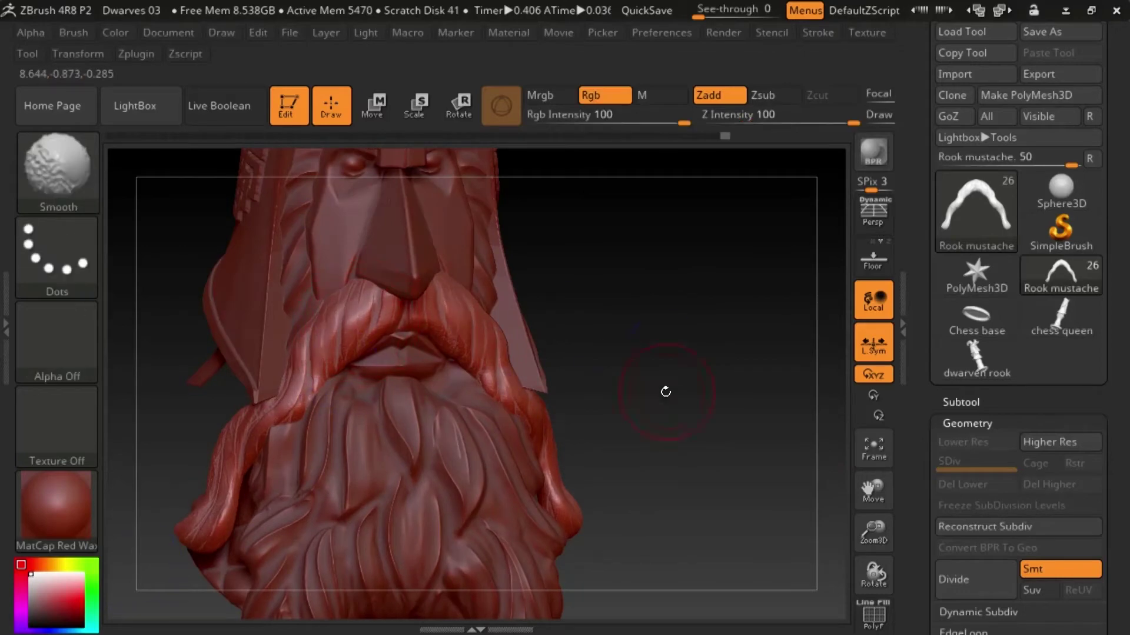
- Raise sharp hair ridges along the full length of the mustache with DamStandard in Zadd mode
{"action": "key", "text": "b"}
{"action": "key", "text": "d"}
{"action": "key", "text": "s"}
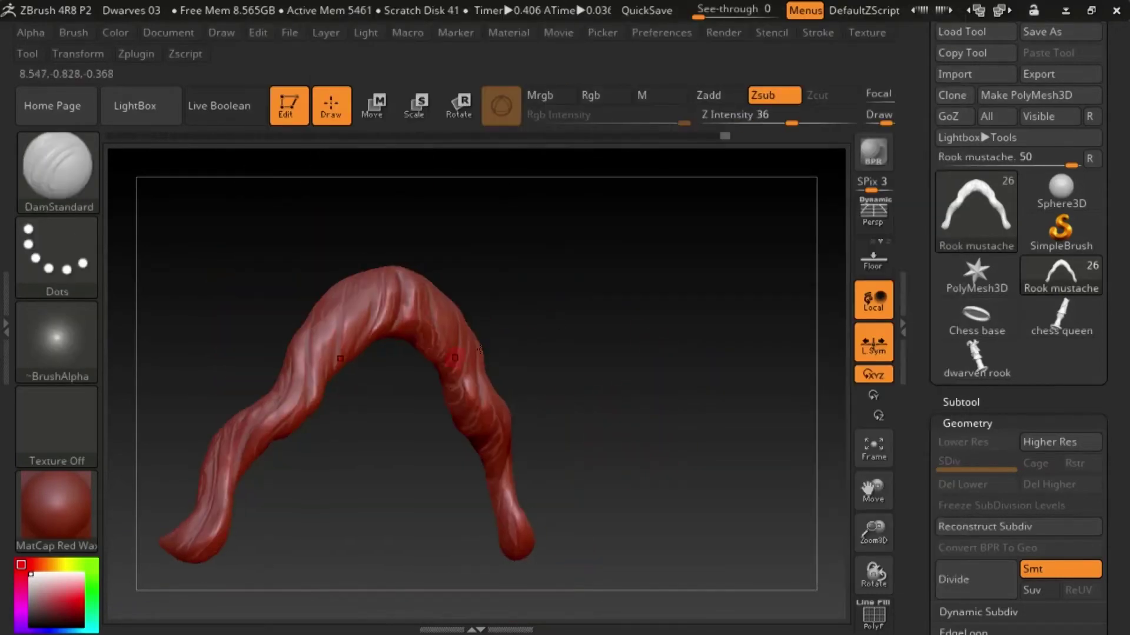
{"action": "left_click_drag", "start_coordinate": [655, 339], "coordinate": [714, 197]}
{"action": "left_click", "coordinate": [719, 95]}
{"action": "left_click_drag", "start_coordinate": [421, 275], "coordinate": [436, 326]}
{"action": "mouse_move", "coordinate": [594, 353]}
{"action": "left_mouse_down"}
{"action": "mouse_move", "coordinate": [492, 295]}
{"action": "mouse_move", "coordinate": [464, 356]}
{"action": "left_mouse_up"}
{"action": "left_click_drag", "start_coordinate": [570, 341], "coordinate": [530, 324]}
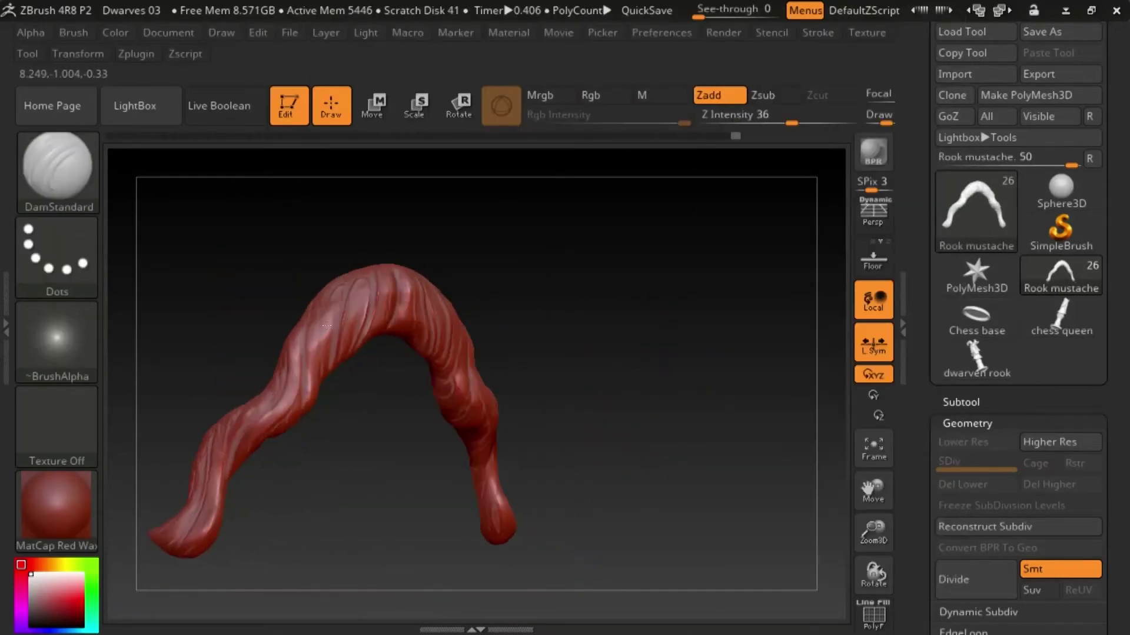
{"action": "left_click_drag", "start_coordinate": [586, 293], "coordinate": [511, 414]}
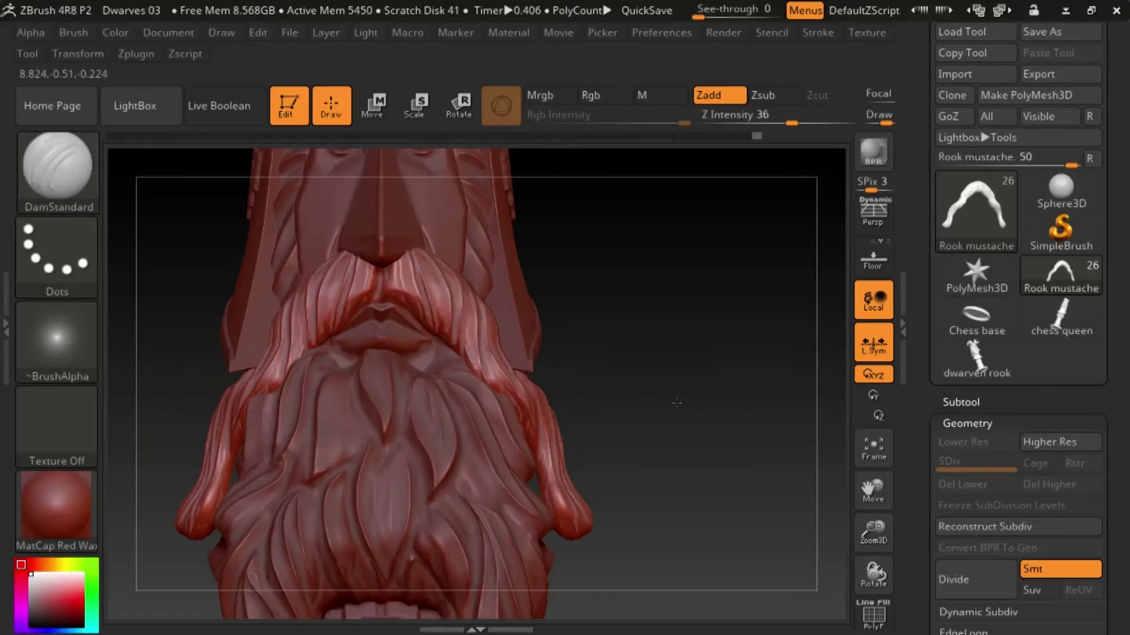
- Reshape the mustache's drooping tips and outer contour with the Move brush
{"action": "left_click_drag", "start_coordinate": [589, 412], "coordinate": [662, 458]}
{"action": "key", "text": "b"}
{"action": "left_click", "coordinate": [263, 500]}
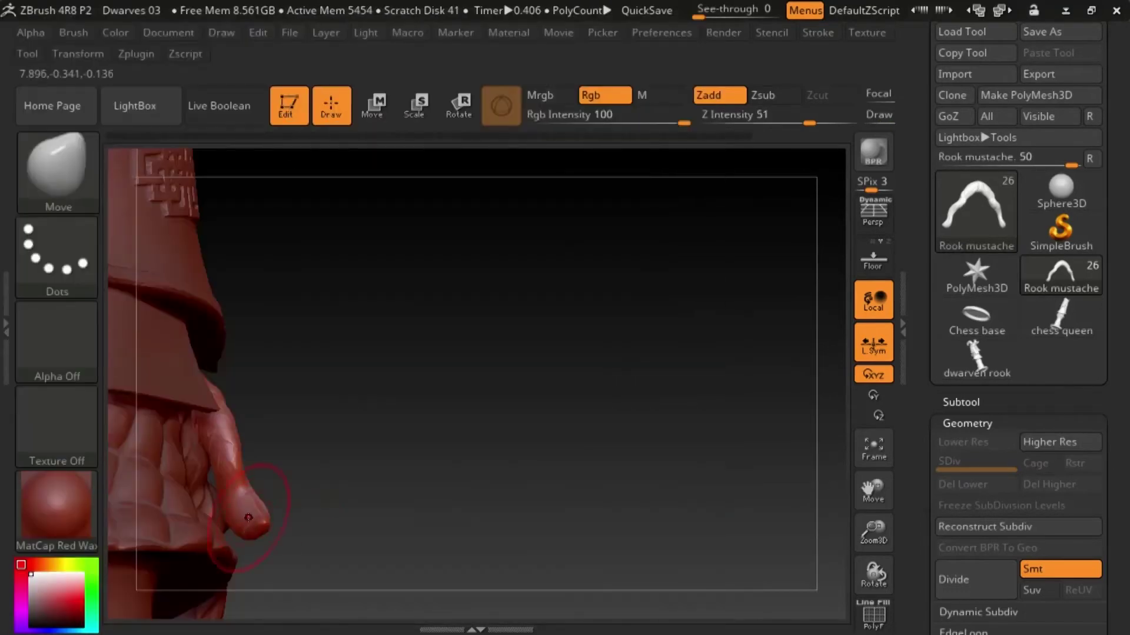
{"action": "left_click_drag", "start_coordinate": [229, 537], "coordinate": [208, 532]}
{"action": "mouse_move", "coordinate": [489, 412]}
{"action": "left_mouse_down"}
{"action": "mouse_move", "coordinate": [312, 382]}
{"action": "mouse_move", "coordinate": [303, 430]}
{"action": "mouse_move", "coordinate": [241, 406]}
{"action": "mouse_move", "coordinate": [240, 383]}
{"action": "left_mouse_up"}
{"action": "mouse_move", "coordinate": [500, 365]}
{"action": "left_mouse_down"}
{"action": "mouse_move", "coordinate": [606, 356]}
{"action": "mouse_move", "coordinate": [476, 333]}
{"action": "mouse_move", "coordinate": [485, 294]}
{"action": "left_mouse_up"}
{"action": "left_click_drag", "start_coordinate": [282, 331], "coordinate": [282, 325]}
{"action": "mouse_move", "coordinate": [513, 371]}
{"action": "left_mouse_down"}
{"action": "mouse_move", "coordinate": [500, 347]}
{"action": "mouse_move", "coordinate": [682, 435]}
{"action": "mouse_move", "coordinate": [618, 441]}
{"action": "mouse_move", "coordinate": [521, 411]}
{"action": "mouse_move", "coordinate": [655, 394]}
{"action": "mouse_move", "coordinate": [632, 353]}
{"action": "mouse_move", "coordinate": [628, 443]}
{"action": "left_mouse_up"}
- Select the Rook beard subtool and adjust its sideburns beside the face with the Move brush
{"action": "left_click", "coordinate": [480, 425], "text": "alt"}
{"action": "left_click_drag", "start_coordinate": [579, 358], "coordinate": [241, 402]}
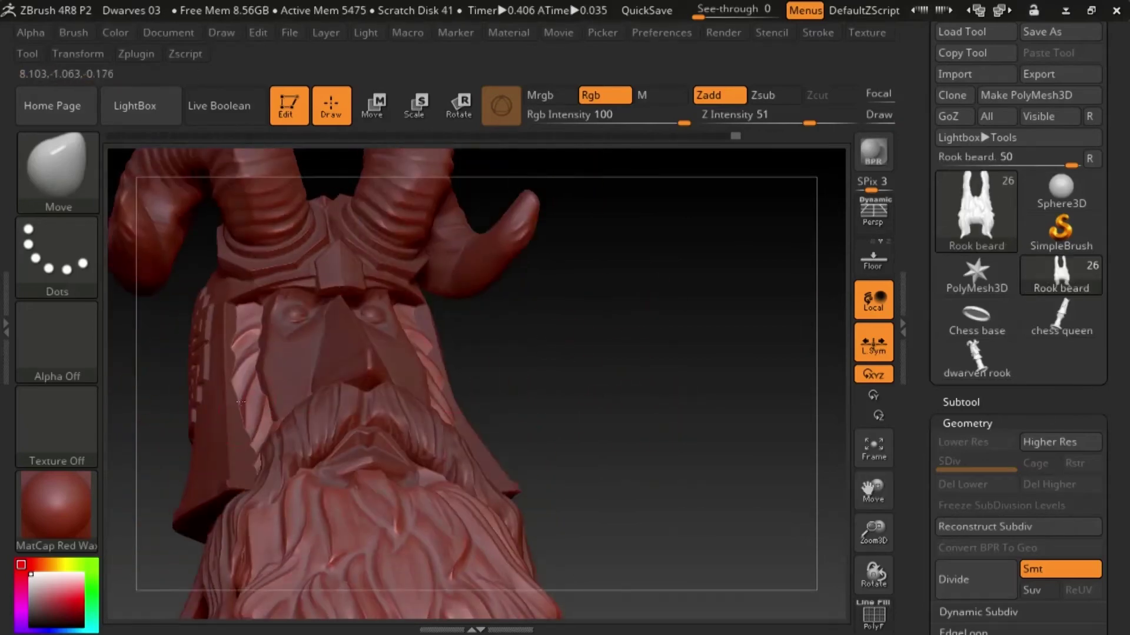
{"action": "left_click_drag", "start_coordinate": [236, 329], "coordinate": [423, 374]}
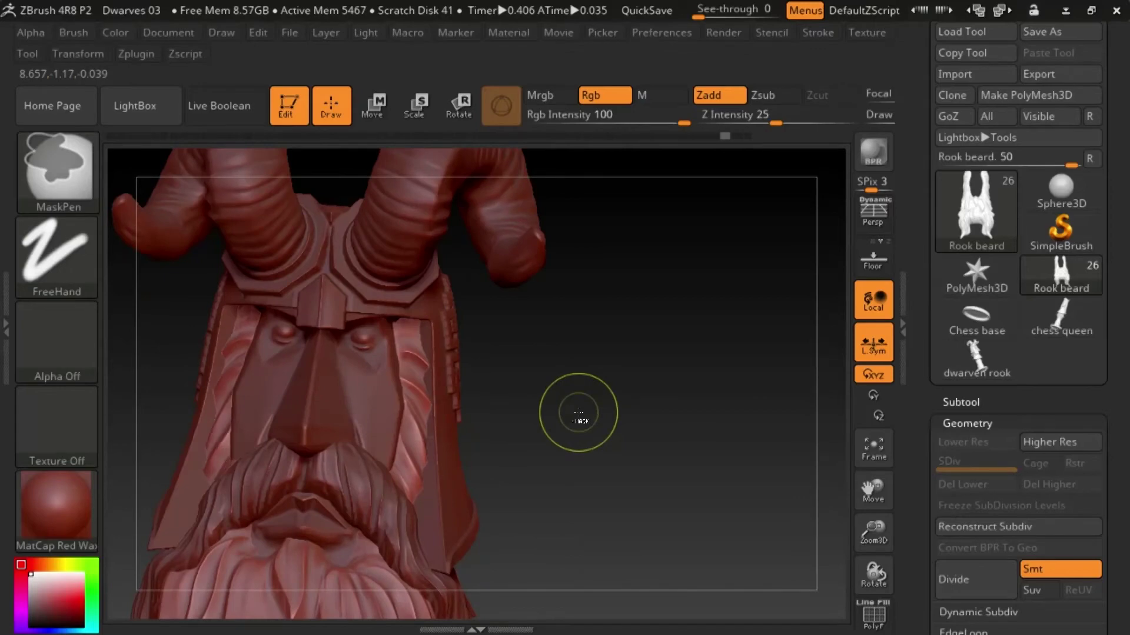
{"action": "mouse_move", "coordinate": [578, 413]}
{"action": "left_mouse_down"}
{"action": "mouse_move", "coordinate": [250, 372]}
{"action": "mouse_move", "coordinate": [300, 365]}
{"action": "mouse_move", "coordinate": [444, 289]}
{"action": "mouse_move", "coordinate": [585, 446]}
{"action": "mouse_move", "coordinate": [616, 456]}
{"action": "left_mouse_up"}
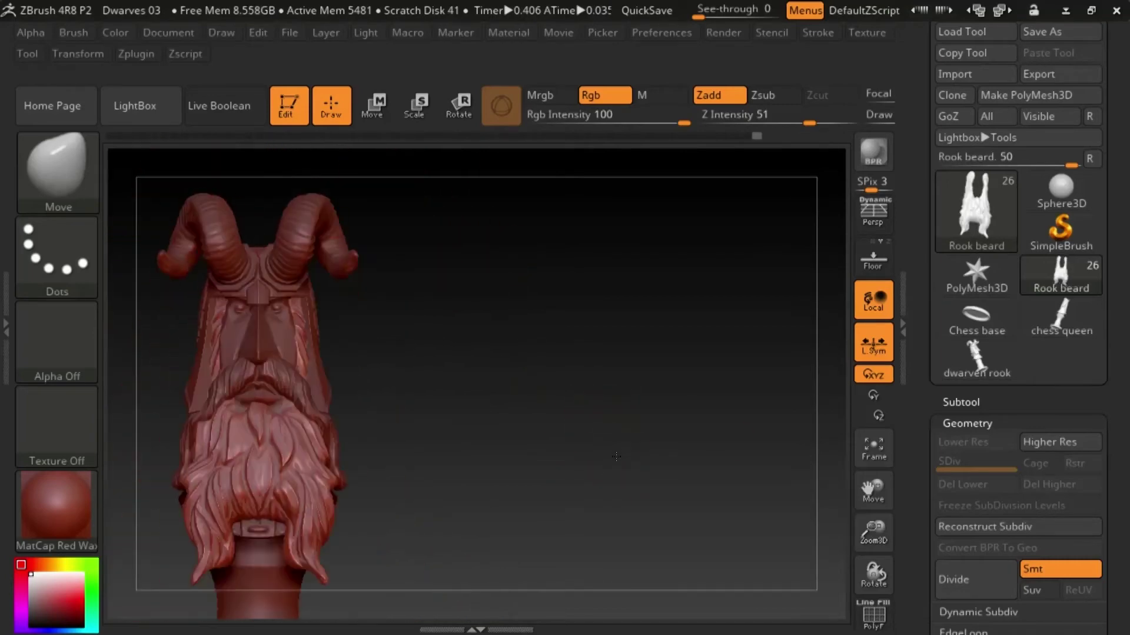
{"action": "mouse_move", "coordinate": [709, 439]}
{"action": "left_mouse_down"}
{"action": "mouse_move", "coordinate": [588, 439]}
{"action": "mouse_move", "coordinate": [719, 432]}
{"action": "left_mouse_up"}
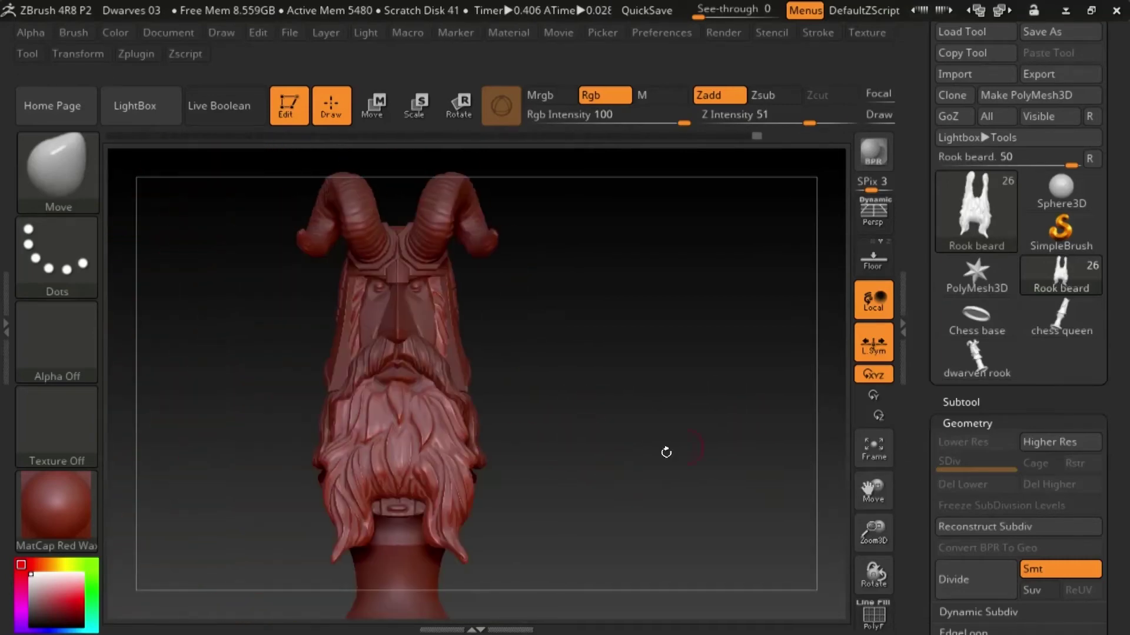
- Isolate the beard and carve deeper grooves between its front strands with DamStandard in Zsub mode
{"action": "key", "text": "alt+s"}
{"action": "key", "text": "b"}
{"action": "key", "text": "d"}
{"action": "key", "text": "s"}
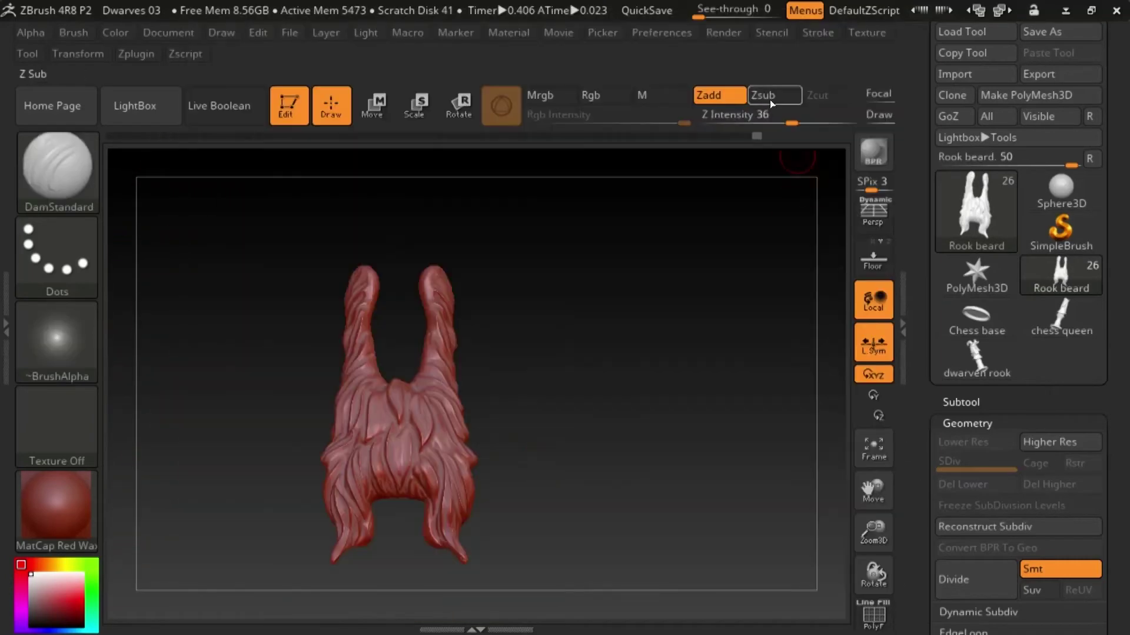
{"action": "left_click", "coordinate": [770, 100]}
{"action": "left_click_drag", "start_coordinate": [662, 382], "coordinate": [657, 467], "text": "alt"}
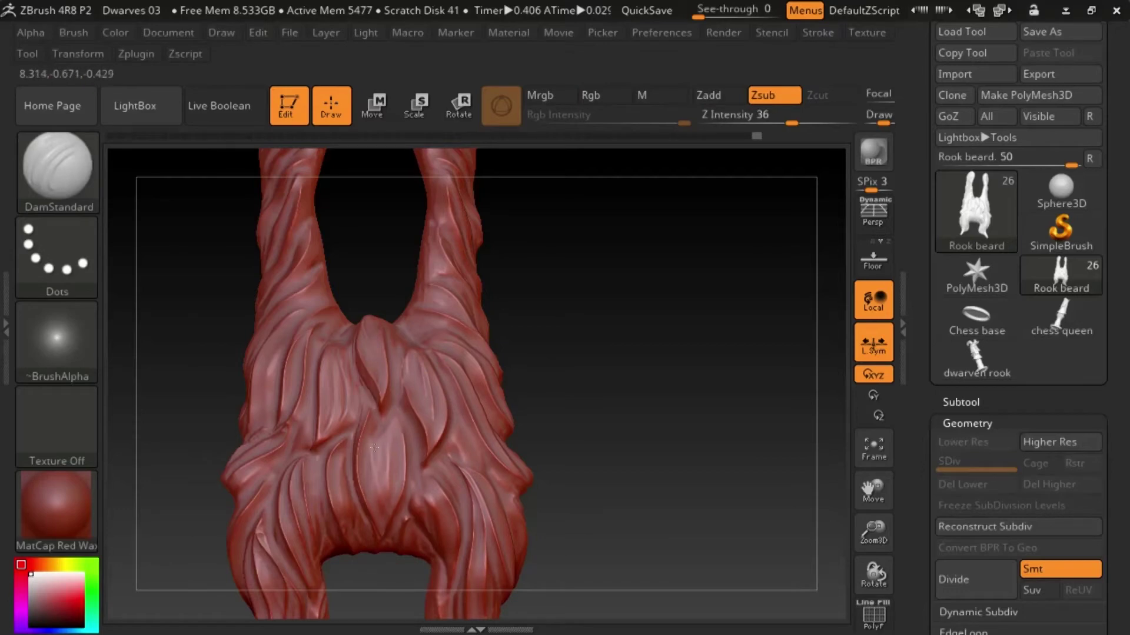
- Flatten and smooth the large locks at the beard's upper centre with TrimDynamic
{"action": "key", "text": "b"}
{"action": "key", "text": "t"}
{"action": "key", "text": "d"}
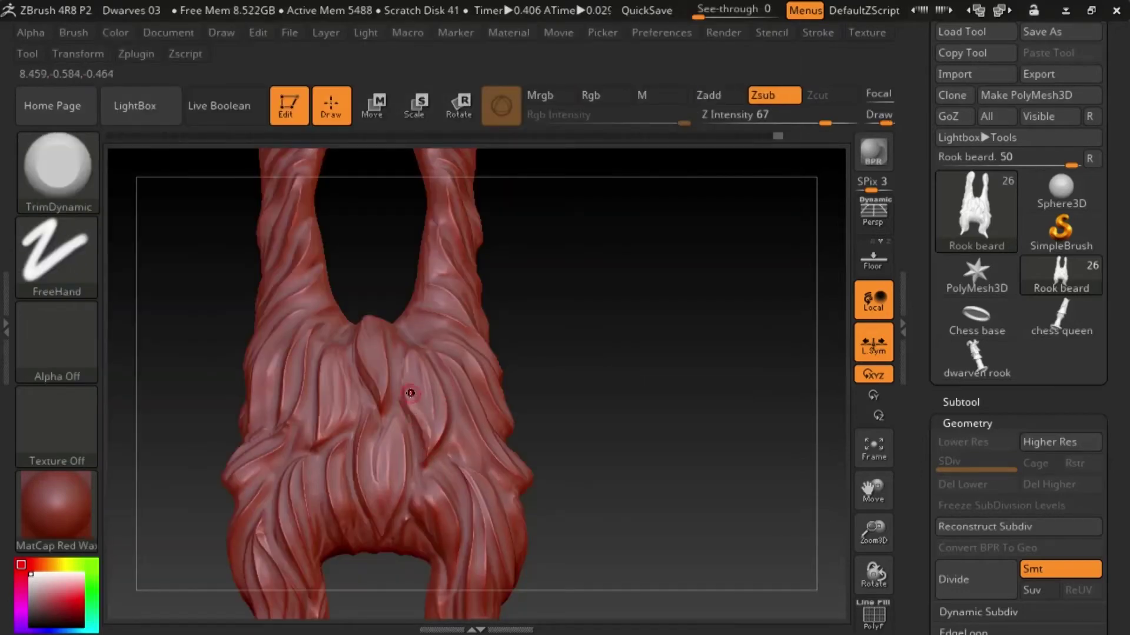
{"action": "left_click_drag", "start_coordinate": [411, 400], "coordinate": [432, 436], "text": "shift"}
{"action": "mouse_move", "coordinate": [547, 391]}
{"action": "left_mouse_down"}
{"action": "mouse_move", "coordinate": [531, 395]}
{"action": "mouse_move", "coordinate": [552, 352]}
{"action": "mouse_move", "coordinate": [545, 329]}
{"action": "mouse_move", "coordinate": [574, 344]}
{"action": "left_mouse_up"}
- Divide the beard's large central locks into finer strands with DamStandard, undoing misplaced strokes
{"action": "key", "text": "b"}
{"action": "key", "text": "d"}
{"action": "key", "text": "s"}
{"action": "key", "text": "ctrl+z"}
{"action": "left_click_drag", "start_coordinate": [420, 356], "coordinate": [428, 388]}
{"action": "left_click_drag", "start_coordinate": [568, 376], "coordinate": [546, 374]}
{"action": "left_click_drag", "start_coordinate": [562, 517], "coordinate": [537, 507]}
{"action": "key", "text": "ctrl+z"}
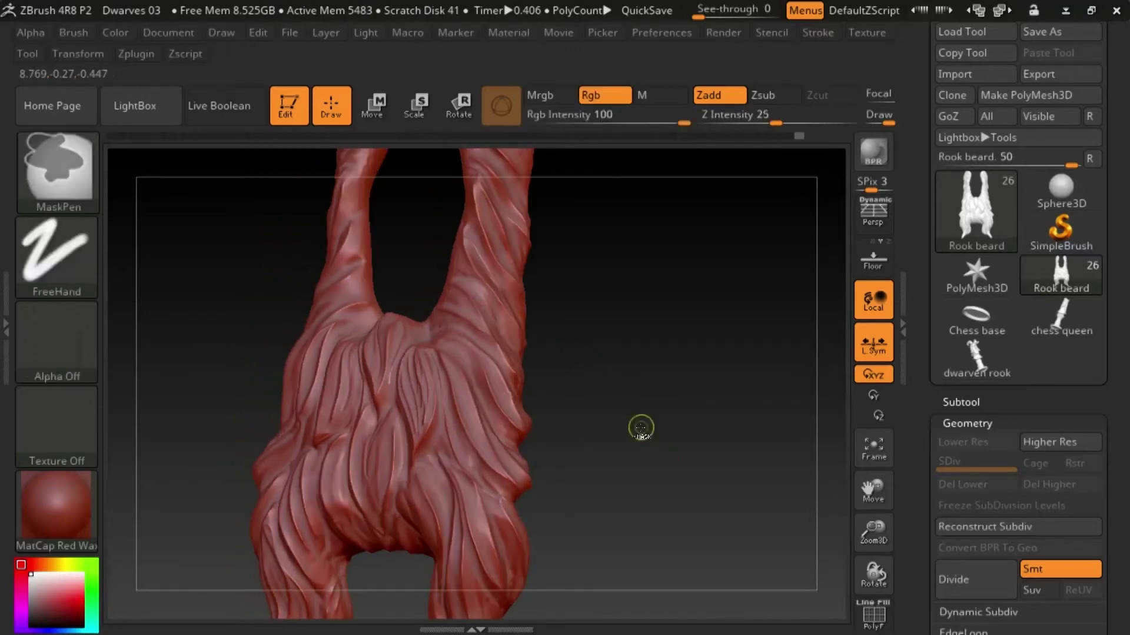
{"action": "left_click_drag", "start_coordinate": [668, 452], "coordinate": [697, 449]}
{"action": "key", "text": "ctrl+z"}
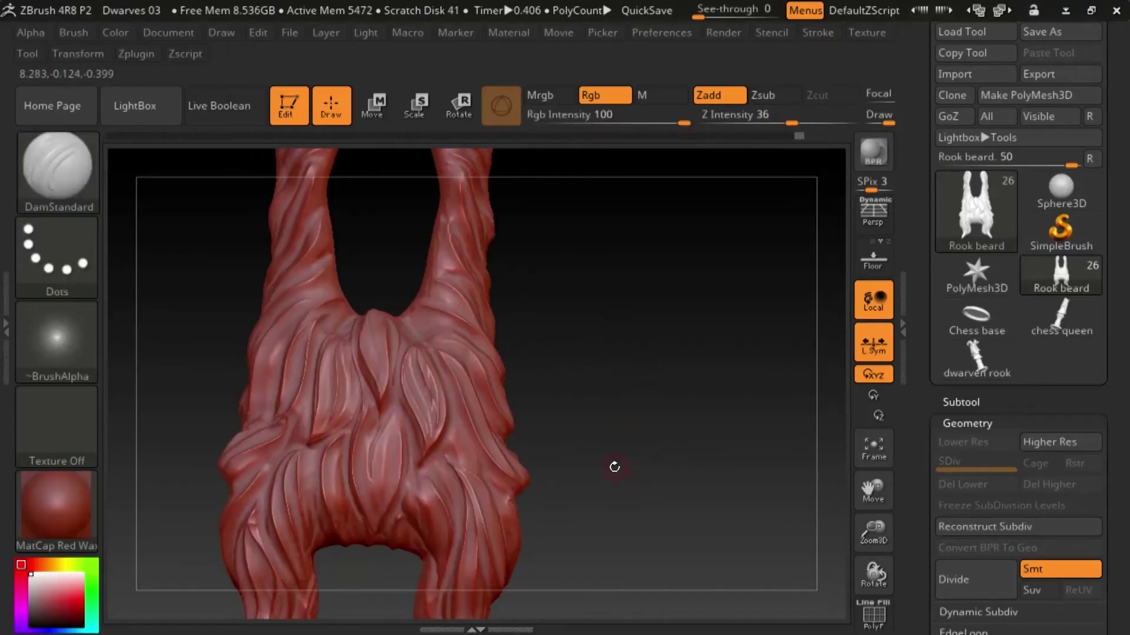
- Sharpen the strand ridges on the beard's central locks and above the notch with DamStandard in Zadd mode
{"action": "left_click_drag", "start_coordinate": [612, 467], "coordinate": [632, 465]}
{"action": "left_click_drag", "start_coordinate": [609, 391], "coordinate": [631, 387]}
{"action": "key", "text": "ctrl+z"}
{"action": "mouse_move", "coordinate": [398, 396]}
{"action": "left_mouse_down"}
{"action": "mouse_move", "coordinate": [406, 380]}
{"action": "mouse_move", "coordinate": [385, 499]}
{"action": "left_mouse_up"}
{"action": "mouse_move", "coordinate": [588, 453]}
{"action": "left_mouse_down"}
{"action": "mouse_move", "coordinate": [606, 452]}
{"action": "mouse_move", "coordinate": [583, 453]}
{"action": "left_mouse_up"}
{"action": "left_click_drag", "start_coordinate": [544, 497], "coordinate": [842, 453]}
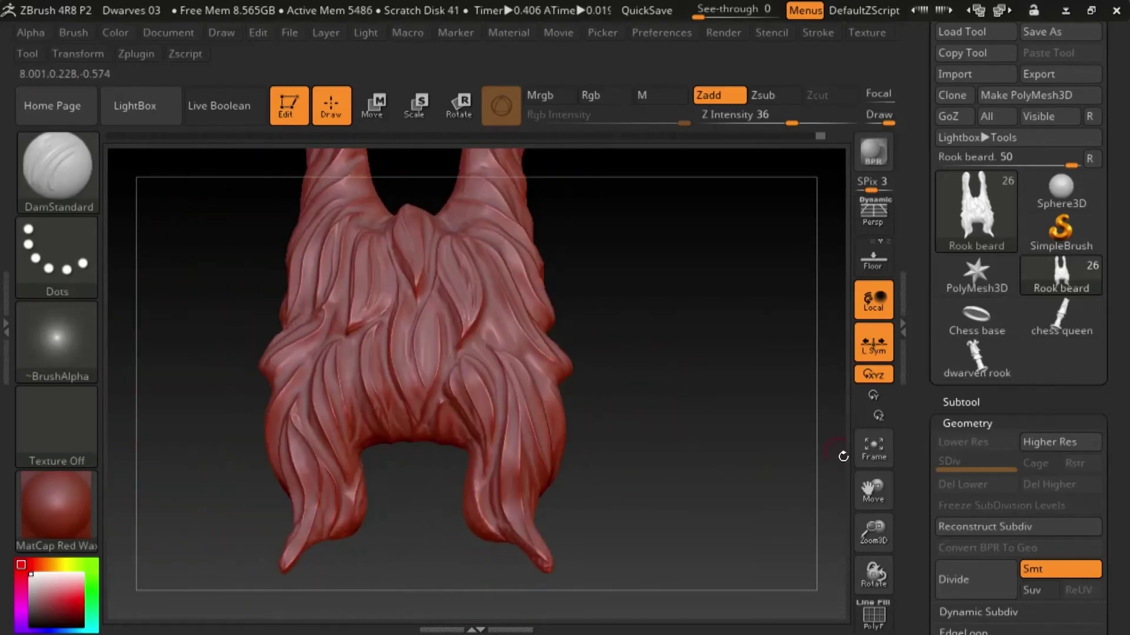
- Smooth the strand roots below the mouth on both sides of the beard's central lock
{"action": "left_click", "coordinate": [873, 447]}
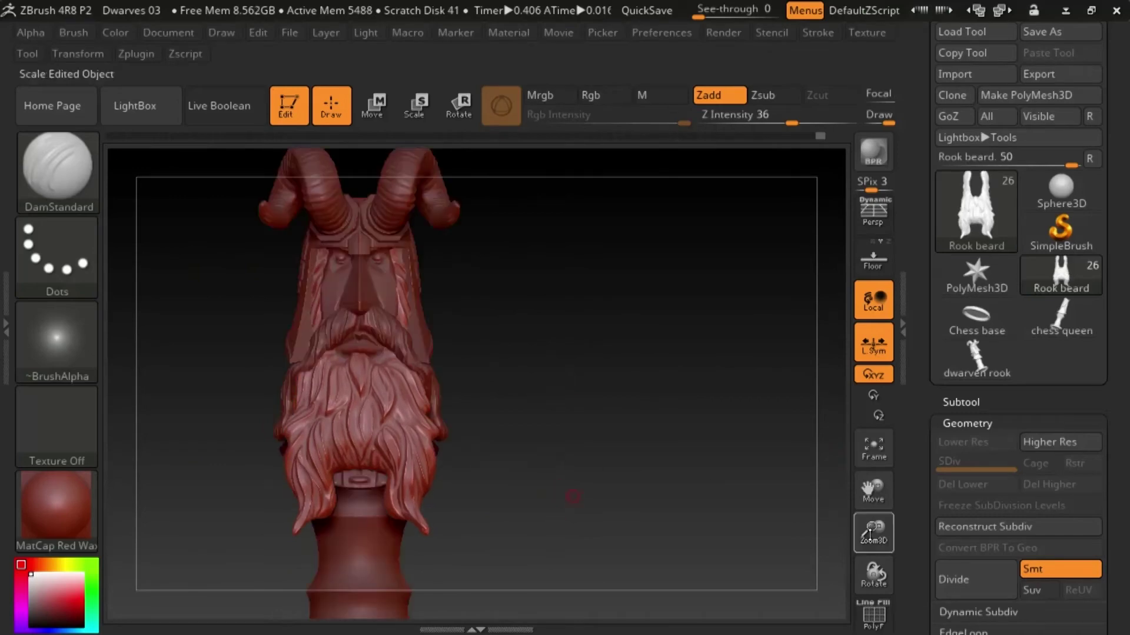
{"action": "left_click_drag", "start_coordinate": [869, 534], "coordinate": [869, 588]}
{"action": "left_click_drag", "start_coordinate": [873, 491], "coordinate": [853, 529]}
{"action": "left_click_drag", "start_coordinate": [659, 500], "coordinate": [644, 483]}
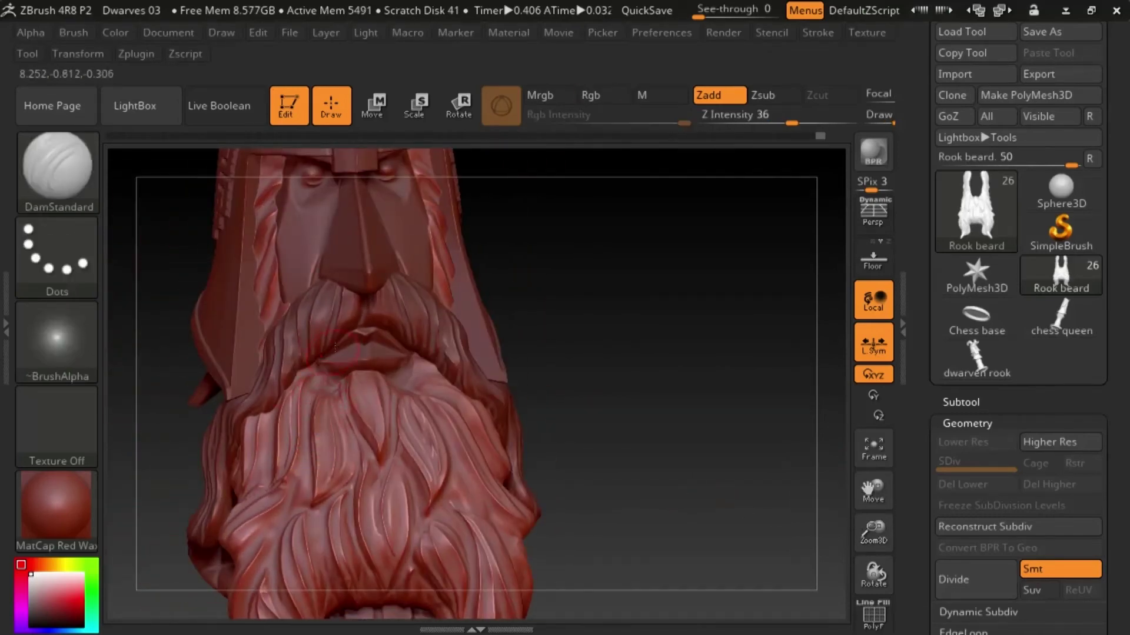
{"action": "mouse_move", "coordinate": [646, 398]}
{"action": "left_mouse_down"}
{"action": "mouse_move", "coordinate": [733, 510]}
{"action": "mouse_move", "coordinate": [704, 413]}
{"action": "mouse_move", "coordinate": [640, 396]}
{"action": "mouse_move", "coordinate": [654, 351]}
{"action": "left_mouse_up"}
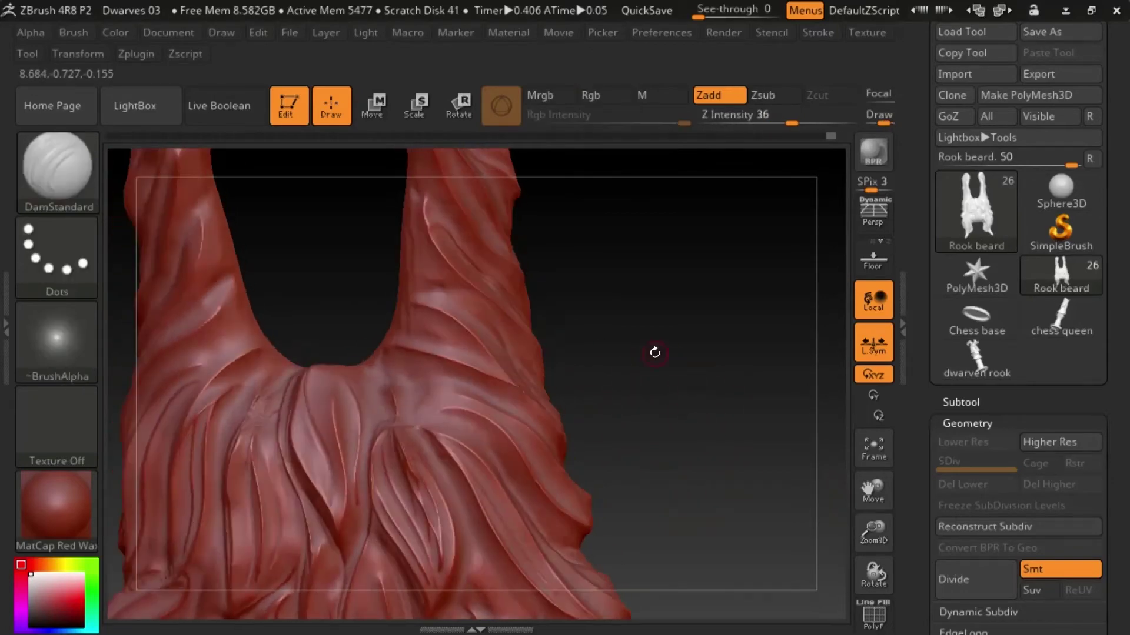
{"action": "left_click_drag", "start_coordinate": [412, 397], "coordinate": [388, 438], "text": "shift"}
{"action": "left_click_drag", "start_coordinate": [265, 401], "coordinate": [240, 434], "text": "shift"}
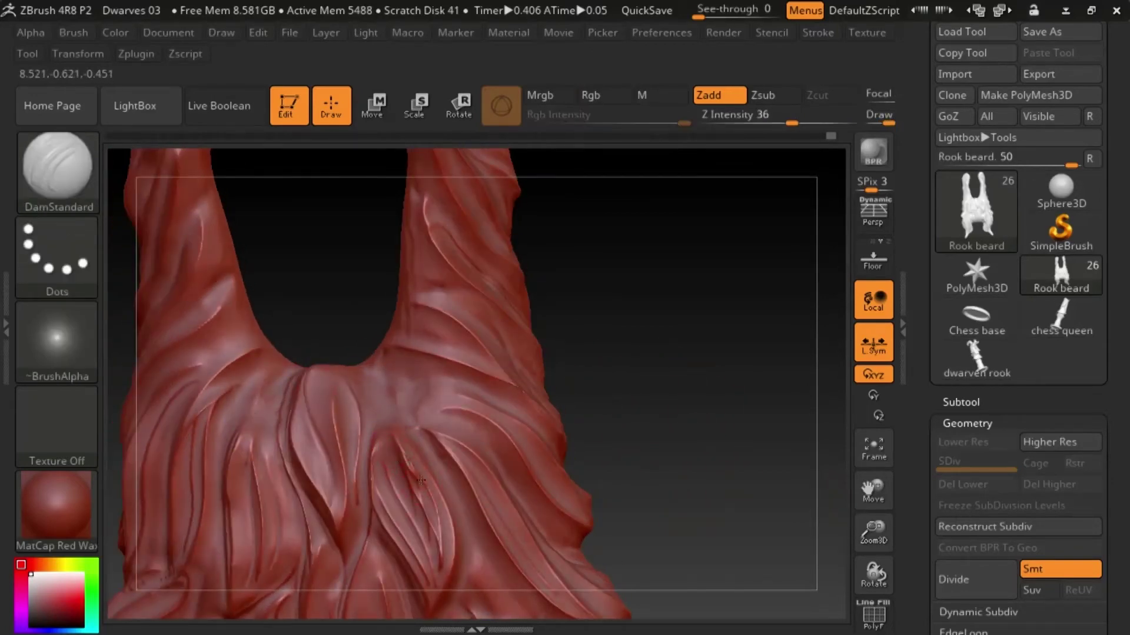
- Raise hair ridges fanning out from the beard's upper edge below the mouth with DamStandard, undoing one stroke
{"action": "left_click_drag", "start_coordinate": [584, 358], "coordinate": [563, 365]}
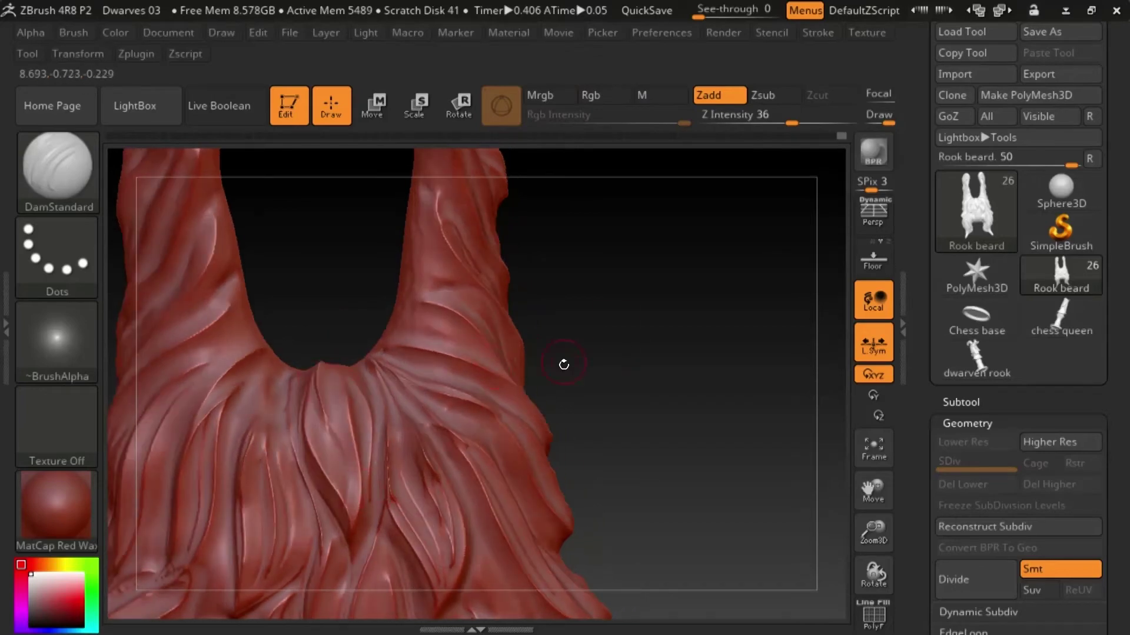
{"action": "key", "text": "ctrl+z"}
{"action": "left_click_drag", "start_coordinate": [347, 336], "coordinate": [324, 342]}
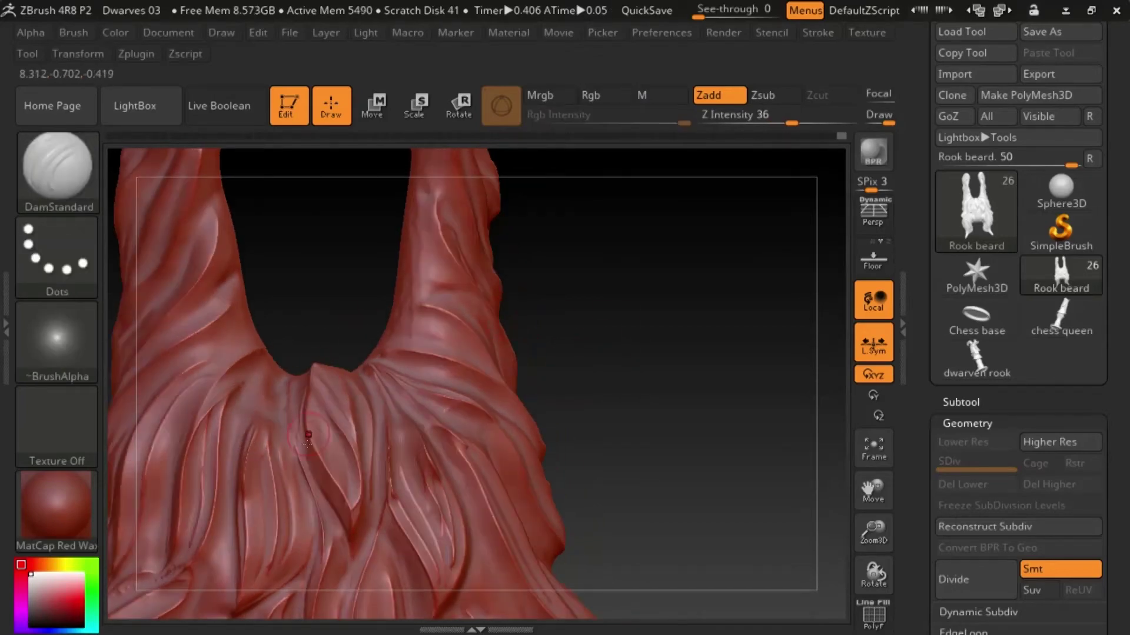
{"action": "left_click_drag", "start_coordinate": [618, 302], "coordinate": [388, 345]}
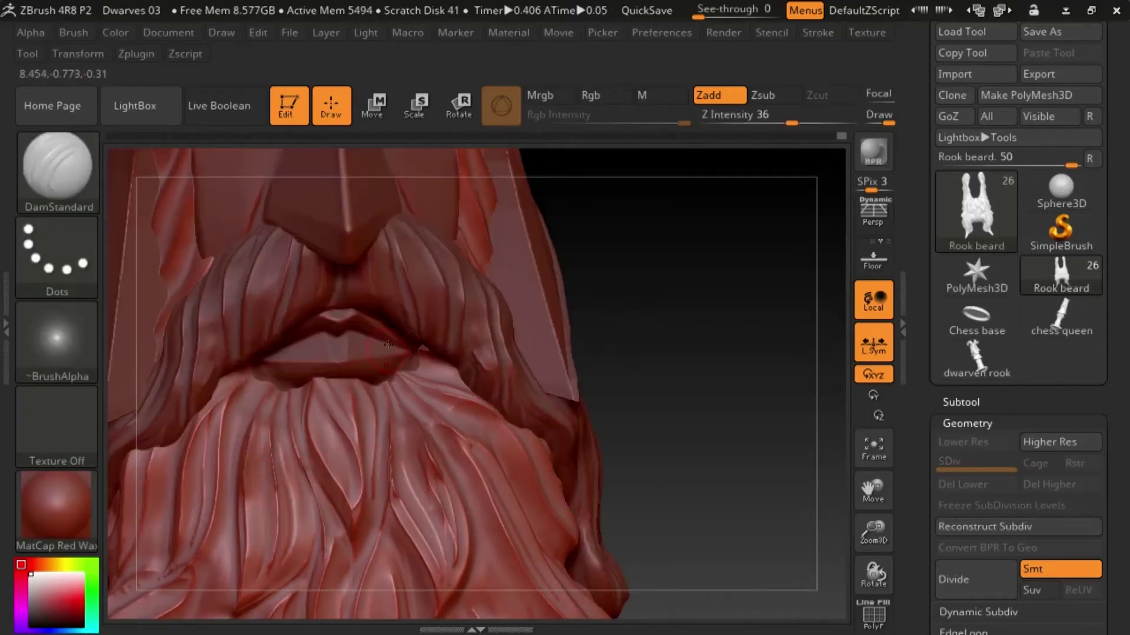
- Append a sphere as a new subtool beside the rook's beard and mustache
{"action": "left_click_drag", "start_coordinate": [874, 533], "coordinate": [676, 479]}
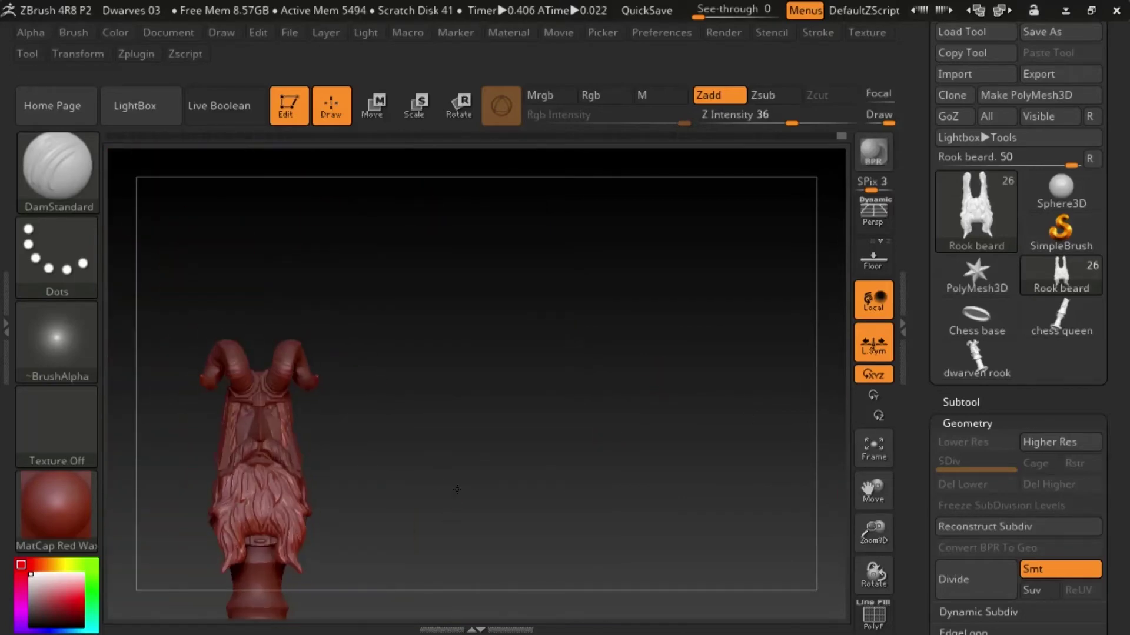
{"action": "mouse_move", "coordinate": [476, 474]}
{"action": "left_mouse_down"}
{"action": "mouse_move", "coordinate": [448, 487]}
{"action": "mouse_move", "coordinate": [559, 479]}
{"action": "mouse_move", "coordinate": [474, 473]}
{"action": "left_mouse_up"}
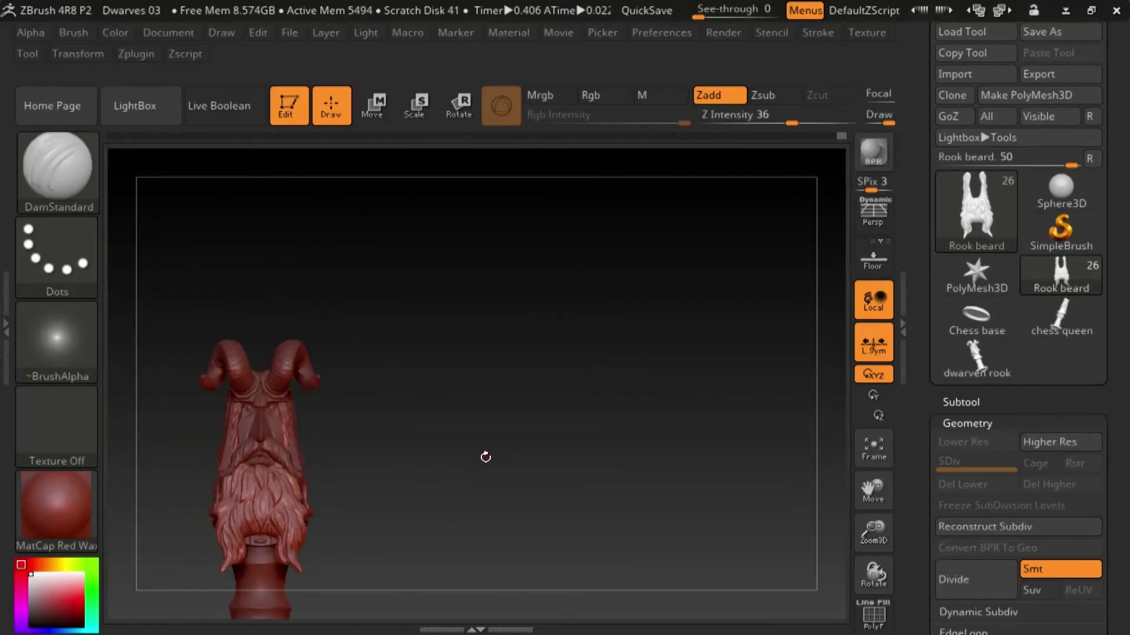
{"action": "left_click_drag", "start_coordinate": [866, 493], "coordinate": [896, 457]}
{"action": "left_click_drag", "start_coordinate": [873, 533], "coordinate": [891, 562]}
{"action": "left_click_drag", "start_coordinate": [579, 503], "coordinate": [697, 500]}
{"action": "left_click_drag", "start_coordinate": [871, 491], "coordinate": [910, 496]}
{"action": "left_click", "coordinate": [959, 402]}
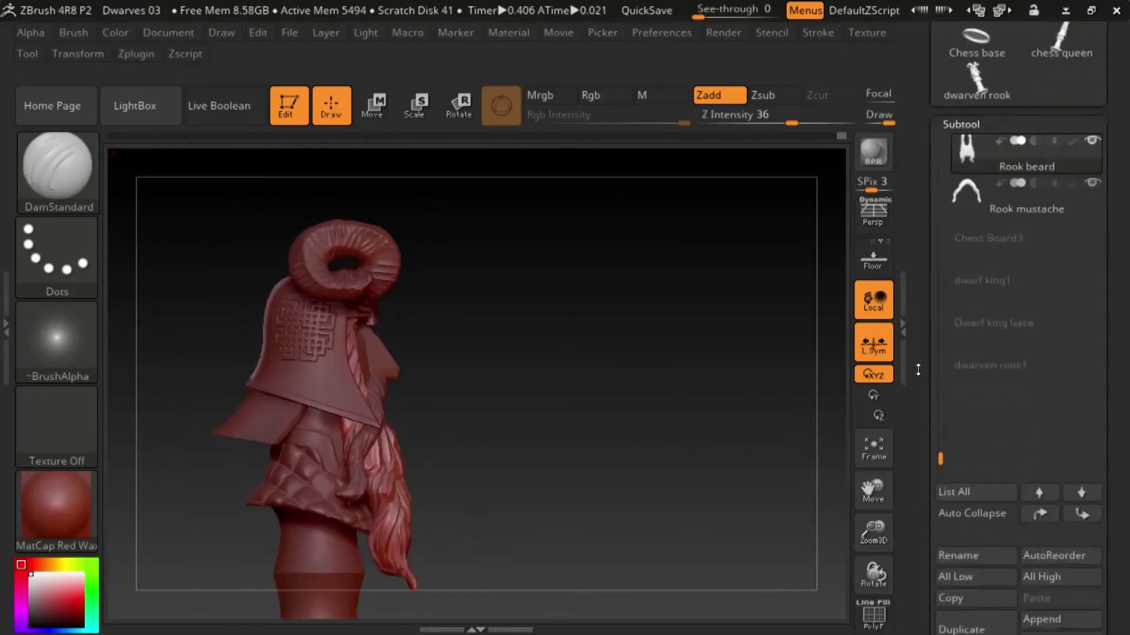
{"action": "left_click_drag", "start_coordinate": [917, 370], "coordinate": [913, 325]}
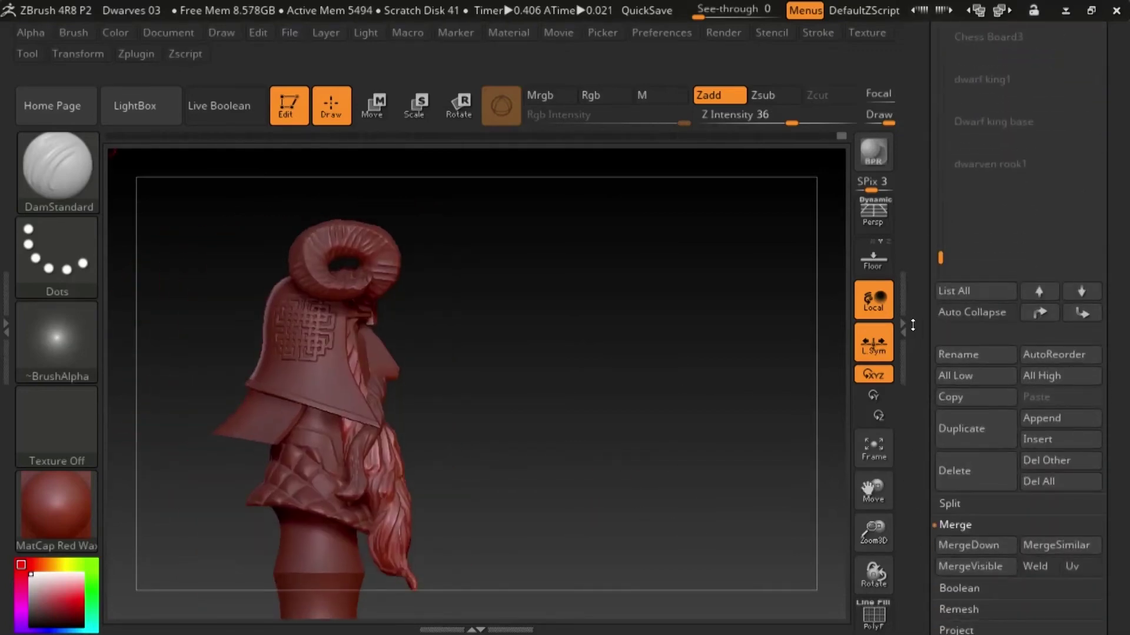
{"action": "left_click", "coordinate": [1046, 420]}
{"action": "left_click", "coordinate": [367, 222]}
- Rename the new sphere subtool as Rook hair
{"action": "left_click_drag", "start_coordinate": [678, 446], "coordinate": [624, 450], "text": "shift"}
{"action": "left_click_drag", "start_coordinate": [918, 353], "coordinate": [937, 406]}
{"action": "left_click", "coordinate": [1000, 311]}
{"action": "left_click", "coordinate": [938, 474]}
{"action": "type", "text": "Rook hair"}
{"action": "key", "text": "Return"}
- Reposition the Rook hair sphere over the dwarven rook using the Move gizmo
{"action": "left_click_drag", "start_coordinate": [641, 435], "coordinate": [695, 376]}
{"action": "key", "text": "w"}
{"action": "left_click_drag", "start_coordinate": [694, 433], "coordinate": [635, 434], "text": "shift"}
{"action": "left_click_drag", "start_coordinate": [547, 504], "coordinate": [569, 393], "text": "alt"}
{"action": "left_click_drag", "start_coordinate": [283, 382], "coordinate": [448, 524]}
{"action": "left_click_drag", "start_coordinate": [561, 266], "coordinate": [561, 234]}
{"action": "left_click_drag", "start_coordinate": [454, 341], "coordinate": [452, 339]}
{"action": "key", "text": "q"}
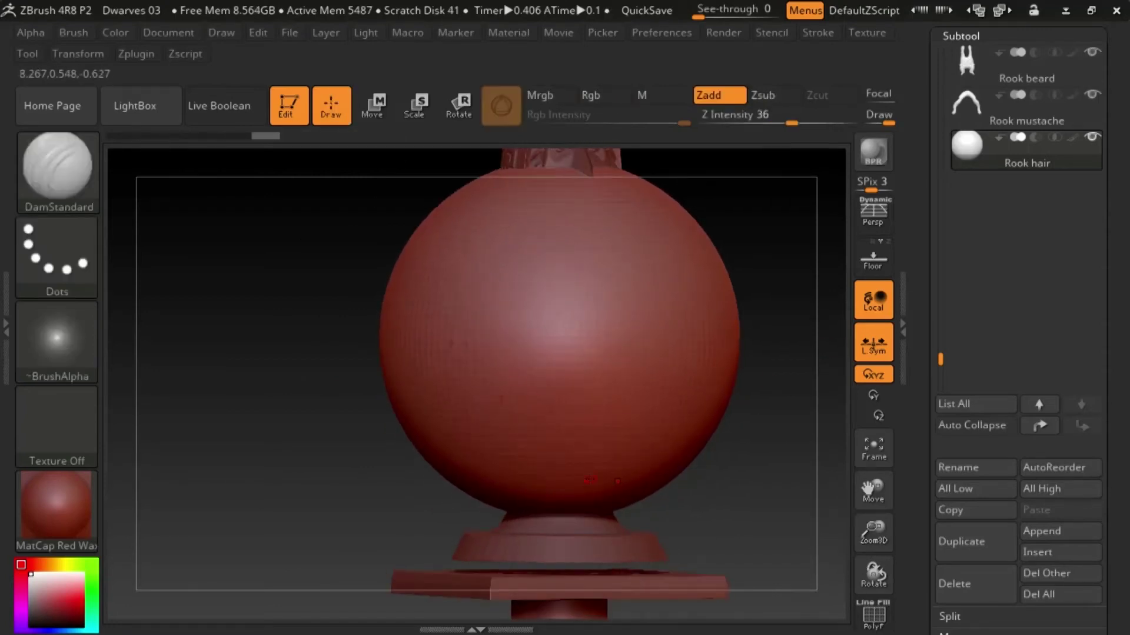
- Convert the Rook hair sphere to a DynaMesh at resolution 128
{"action": "left_click_drag", "start_coordinate": [925, 412], "coordinate": [925, 96]}
{"action": "left_click", "coordinate": [984, 480]}
{"action": "left_click_drag", "start_coordinate": [960, 477], "coordinate": [960, 181]}
- Scale the hair sphere down, raise it behind the neck and tilt it to follow the neck guard
{"action": "key", "text": "e"}
{"action": "mouse_move", "coordinate": [559, 339]}
{"action": "left_mouse_down"}
{"action": "mouse_move", "coordinate": [530, 347]}
{"action": "mouse_move", "coordinate": [544, 344]}
{"action": "left_mouse_up"}
{"action": "left_click_drag", "start_coordinate": [765, 415], "coordinate": [635, 412]}
{"action": "left_click_drag", "start_coordinate": [616, 339], "coordinate": [588, 341]}
{"action": "left_click_drag", "start_coordinate": [768, 418], "coordinate": [688, 534], "text": "alt"}
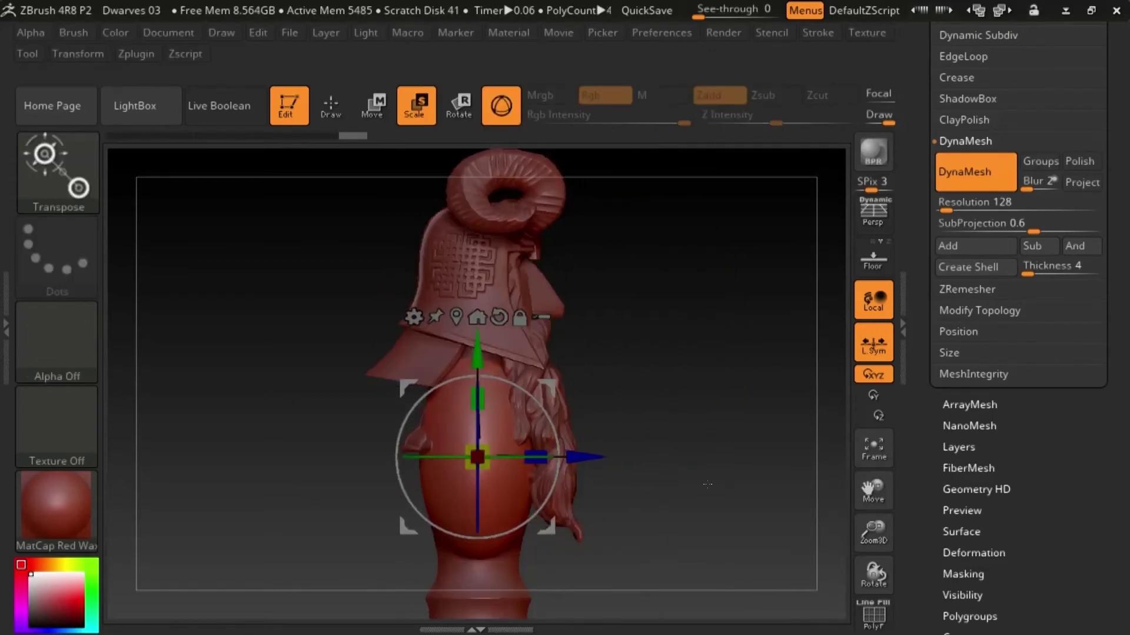
{"action": "left_click_drag", "start_coordinate": [477, 350], "coordinate": [478, 291]}
{"action": "left_click_drag", "start_coordinate": [538, 344], "coordinate": [551, 381]}
- Narrow the tilted hair form across its width so it fits beneath the neck guard
{"action": "left_click_drag", "start_coordinate": [654, 392], "coordinate": [759, 394]}
{"action": "left_click_drag", "start_coordinate": [503, 381], "coordinate": [475, 381]}
{"action": "left_click_drag", "start_coordinate": [700, 351], "coordinate": [603, 345]}
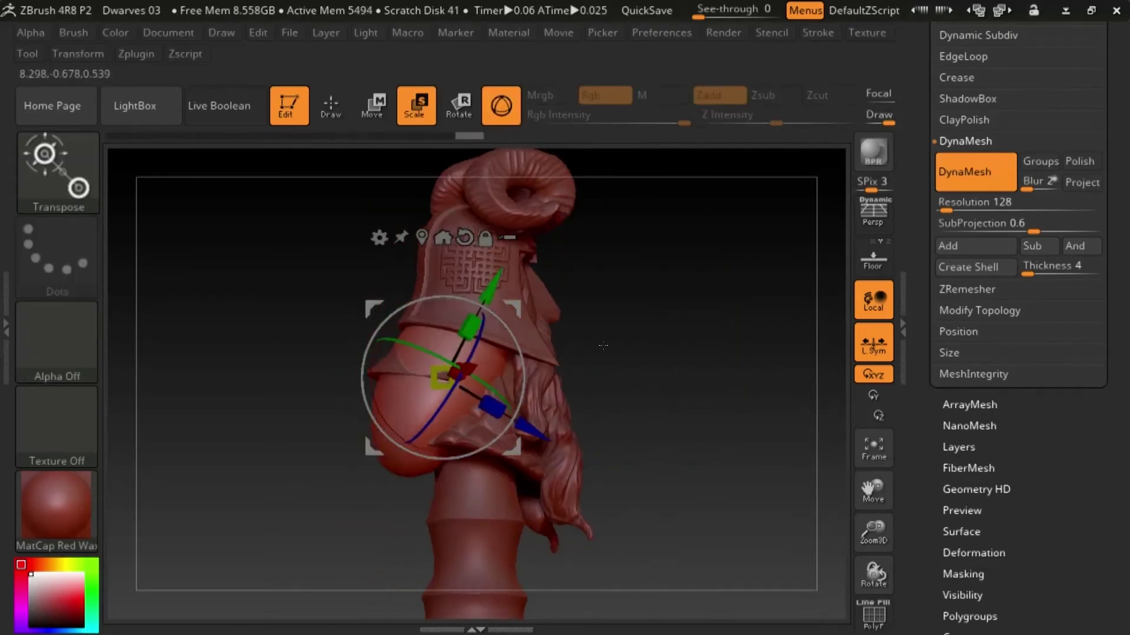
{"action": "left_click_drag", "start_coordinate": [654, 388], "coordinate": [756, 389]}
{"action": "left_click_drag", "start_coordinate": [503, 379], "coordinate": [481, 379]}
{"action": "left_click_drag", "start_coordinate": [700, 353], "coordinate": [594, 343]}
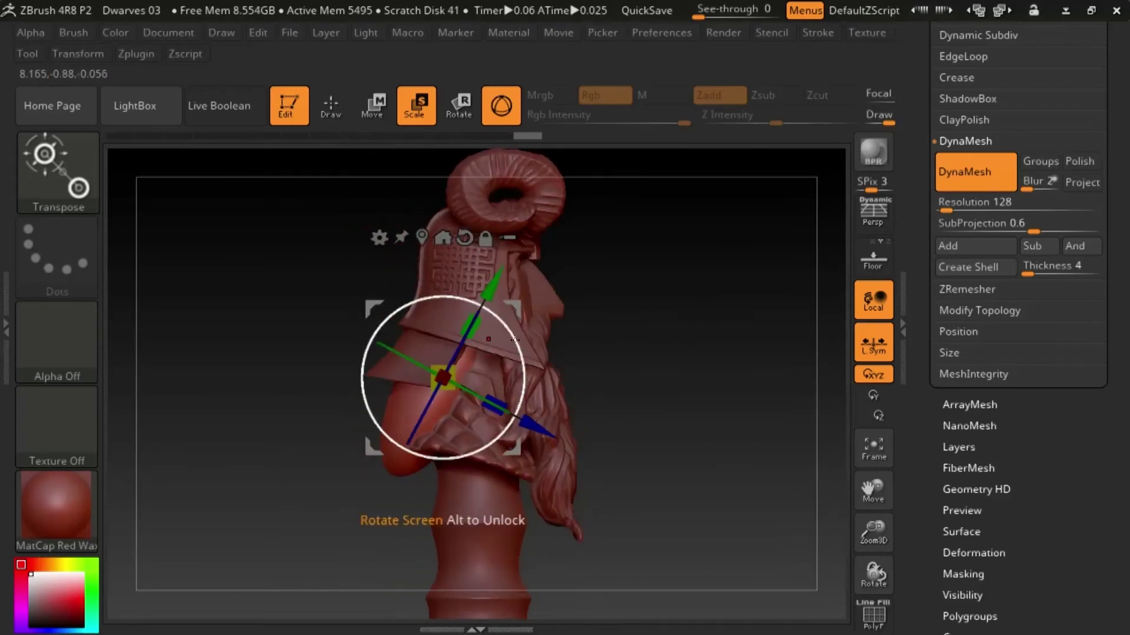
- Shape the hair volume hanging below the helmet's neck guard with the Move brush
{"action": "left_click", "coordinate": [331, 106]}
{"action": "key", "text": "b"}
{"action": "key", "text": "m"}
{"action": "key", "text": "v"}
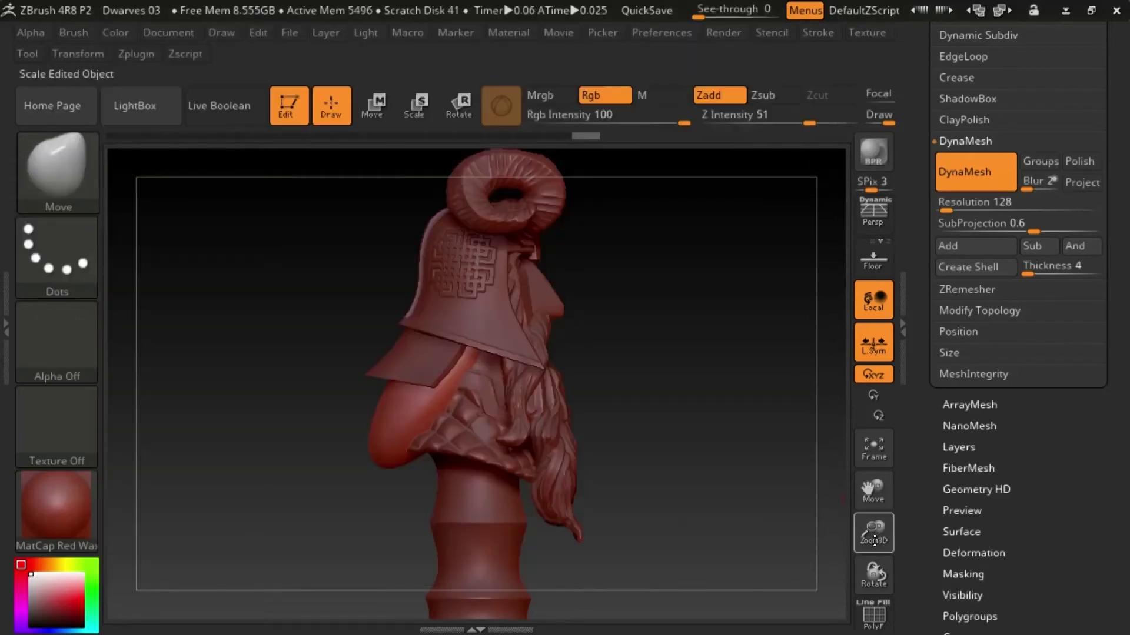
{"action": "left_click_drag", "start_coordinate": [873, 533], "coordinate": [873, 565]}
{"action": "left_click_drag", "start_coordinate": [700, 438], "coordinate": [658, 448]}
{"action": "left_click_drag", "start_coordinate": [689, 391], "coordinate": [638, 300]}
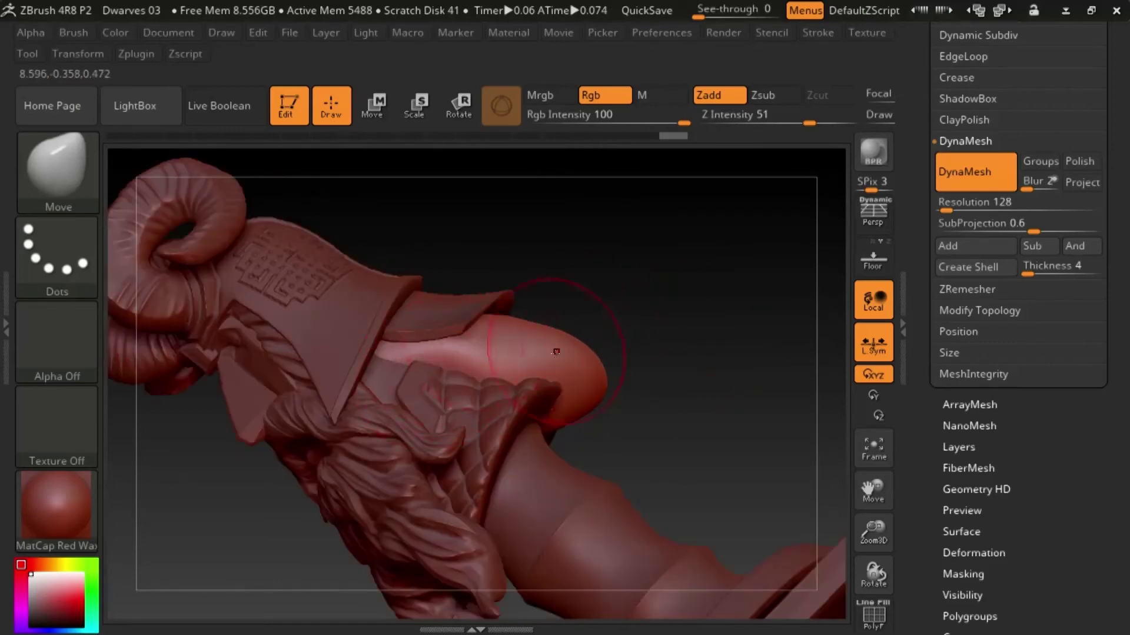
{"action": "left_click_drag", "start_coordinate": [555, 353], "coordinate": [681, 416]}
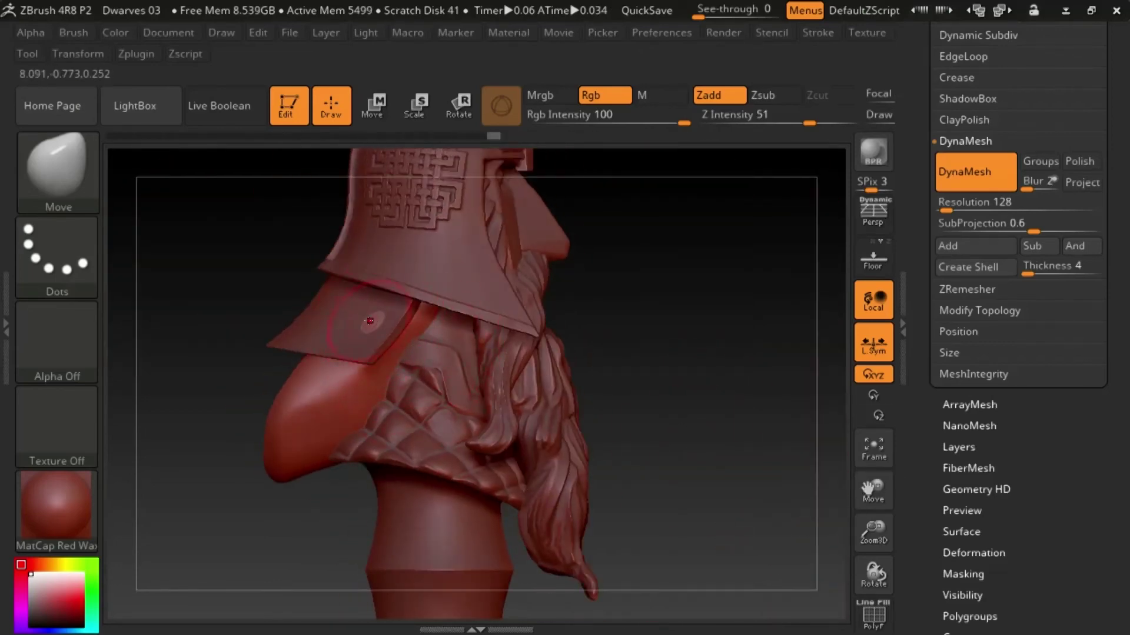
{"action": "left_click_drag", "start_coordinate": [659, 364], "coordinate": [642, 318]}
- Pull the Rook beard's strand tips outward along its sides and lower ends with SnakeHook, undoing one stroke
{"action": "left_click_drag", "start_coordinate": [694, 377], "coordinate": [623, 378]}
{"action": "left_click", "coordinate": [505, 424], "text": "alt"}
{"action": "key", "text": "b"}
{"action": "key", "text": "s"}
{"action": "key", "text": "h"}
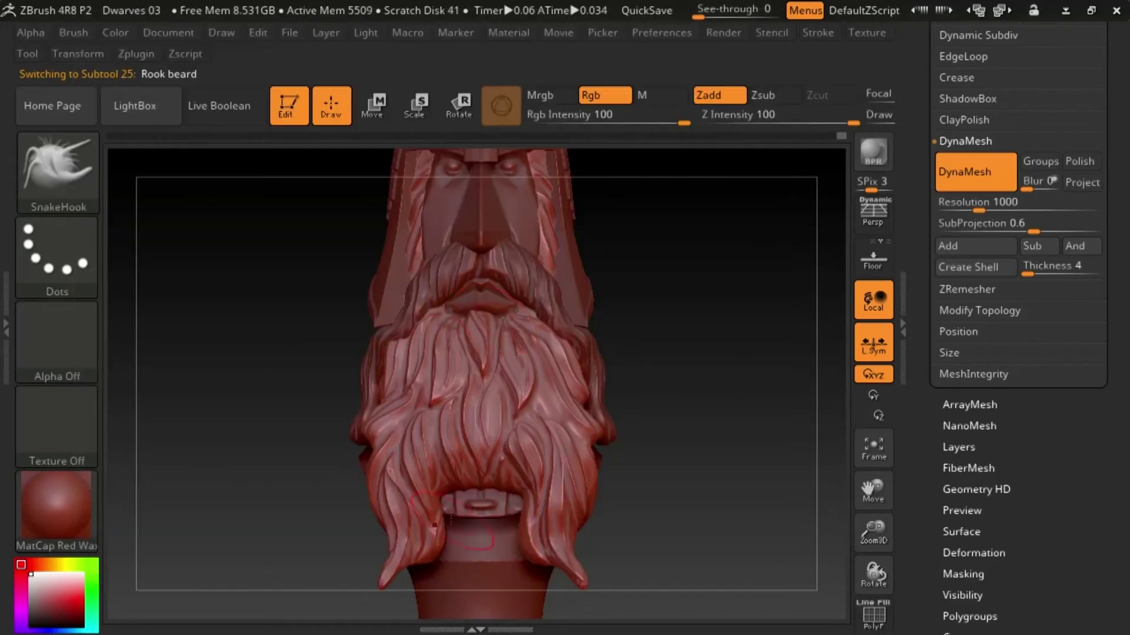
{"action": "left_click_drag", "start_coordinate": [642, 441], "coordinate": [692, 443]}
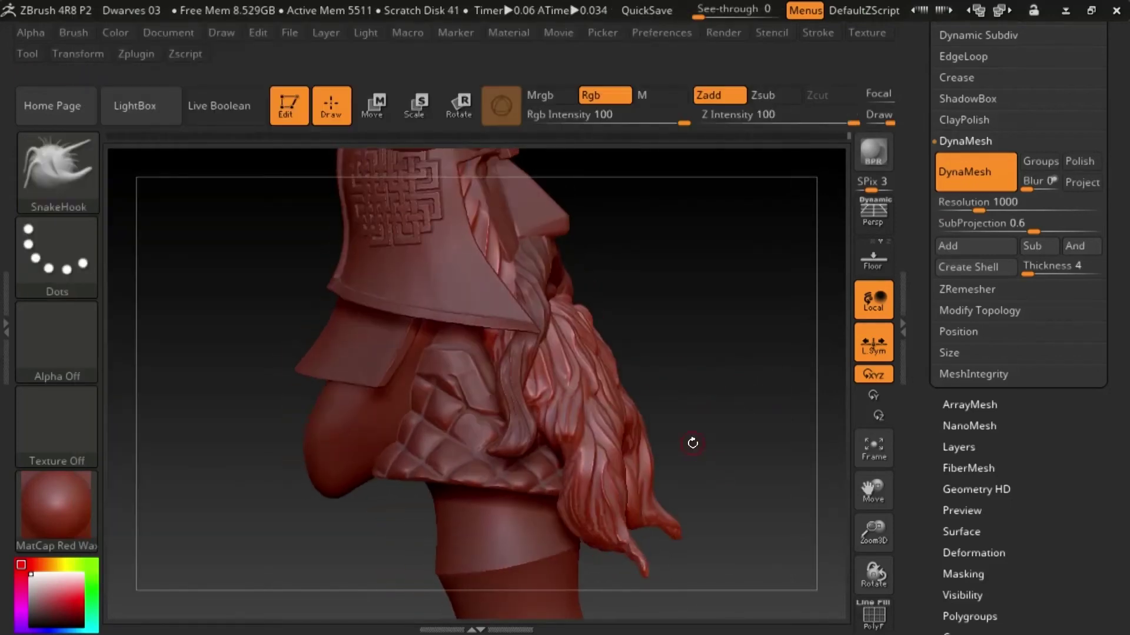
{"action": "left_click_drag", "start_coordinate": [617, 557], "coordinate": [564, 547]}
{"action": "mouse_move", "coordinate": [706, 530]}
{"action": "left_mouse_down"}
{"action": "mouse_move", "coordinate": [670, 482]}
{"action": "mouse_move", "coordinate": [723, 506]}
{"action": "left_mouse_up"}
{"action": "key", "text": "ctrl+z"}
{"action": "mouse_move", "coordinate": [747, 352]}
{"action": "left_mouse_down"}
{"action": "mouse_move", "coordinate": [715, 356]}
{"action": "mouse_move", "coordinate": [760, 350]}
{"action": "mouse_move", "coordinate": [745, 359]}
{"action": "left_mouse_up"}
{"action": "left_click_drag", "start_coordinate": [674, 448], "coordinate": [299, 429]}
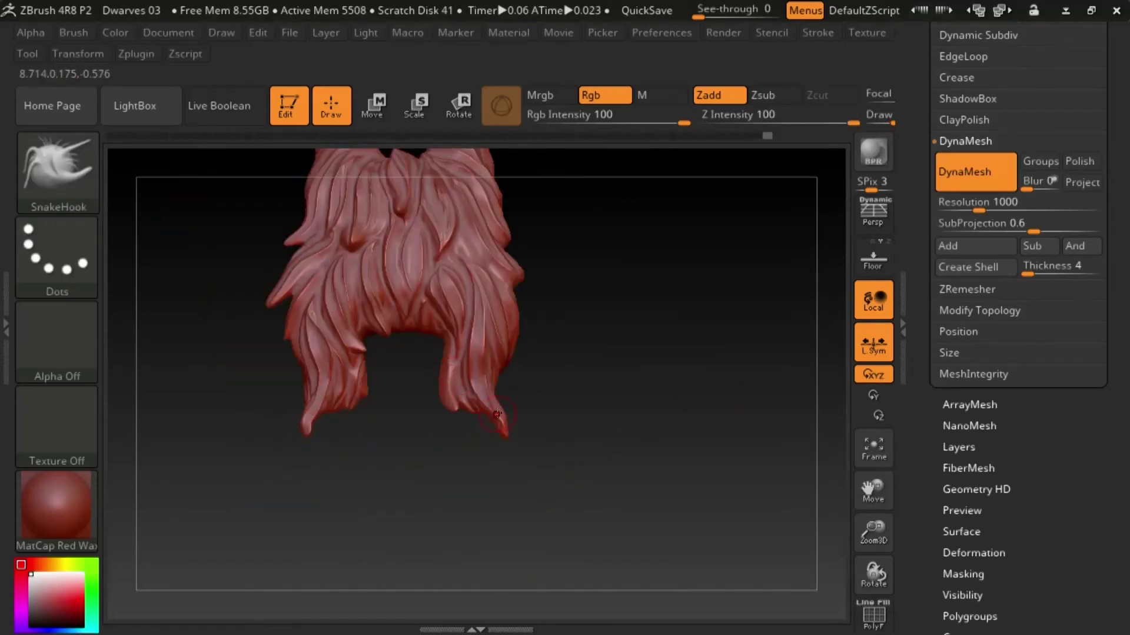
{"action": "left_click_drag", "start_coordinate": [637, 365], "coordinate": [581, 362]}
- Pull pointed strand tips out of the Rook mustache's sides and lower ends with SnakeHook
{"action": "left_click", "coordinate": [580, 362], "text": "alt"}
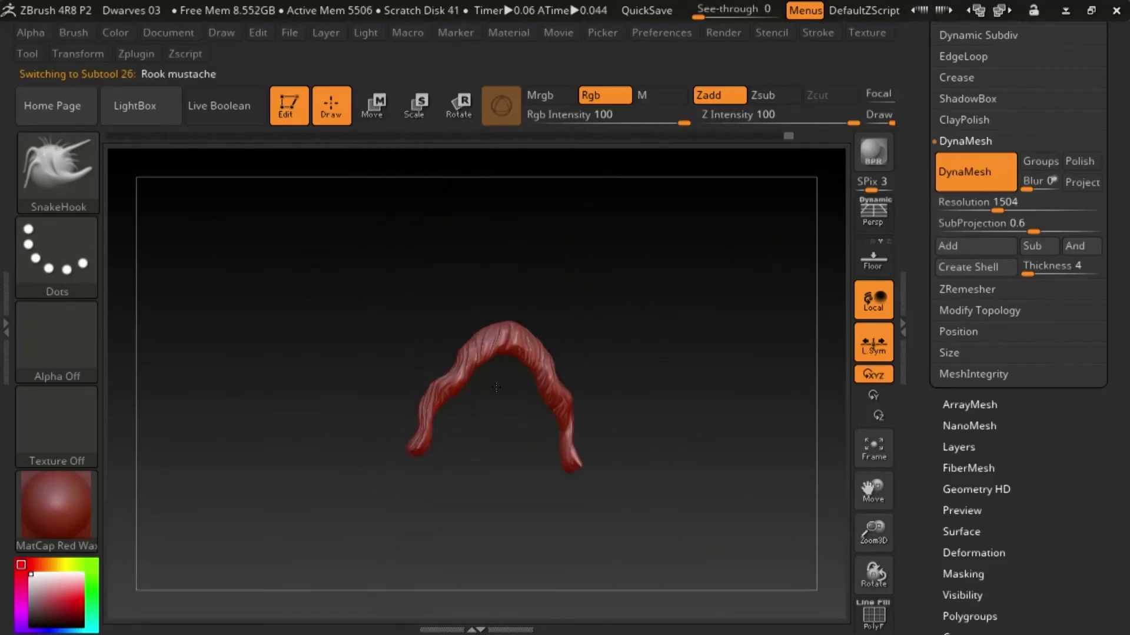
{"action": "left_click_drag", "start_coordinate": [478, 402], "coordinate": [653, 316], "text": "shift"}
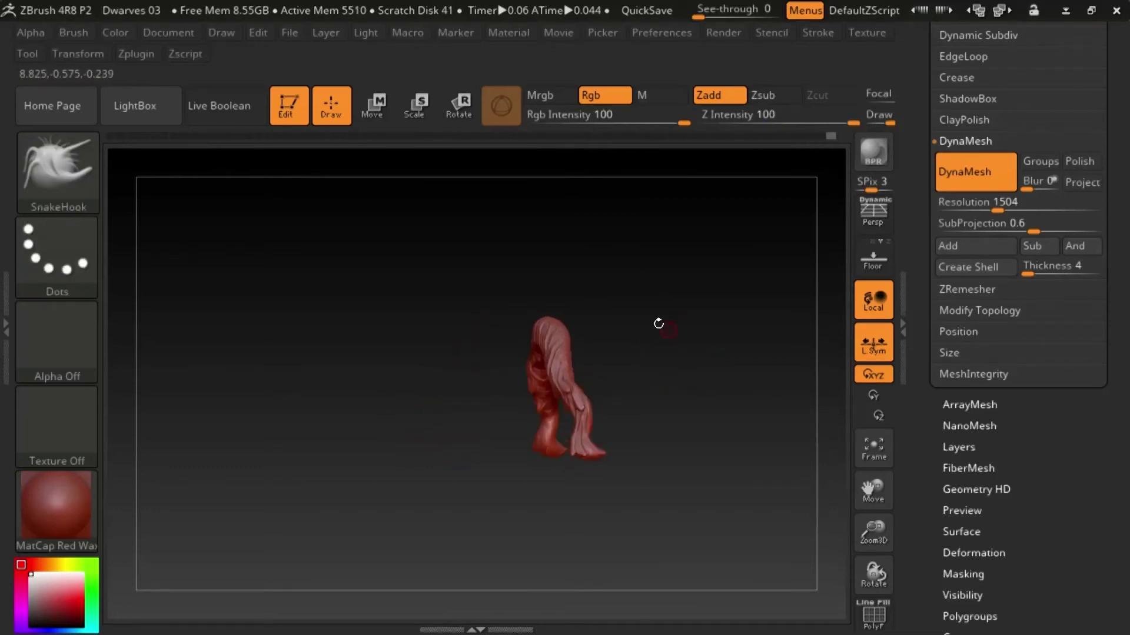
{"action": "left_click_drag", "start_coordinate": [658, 323], "coordinate": [687, 388]}
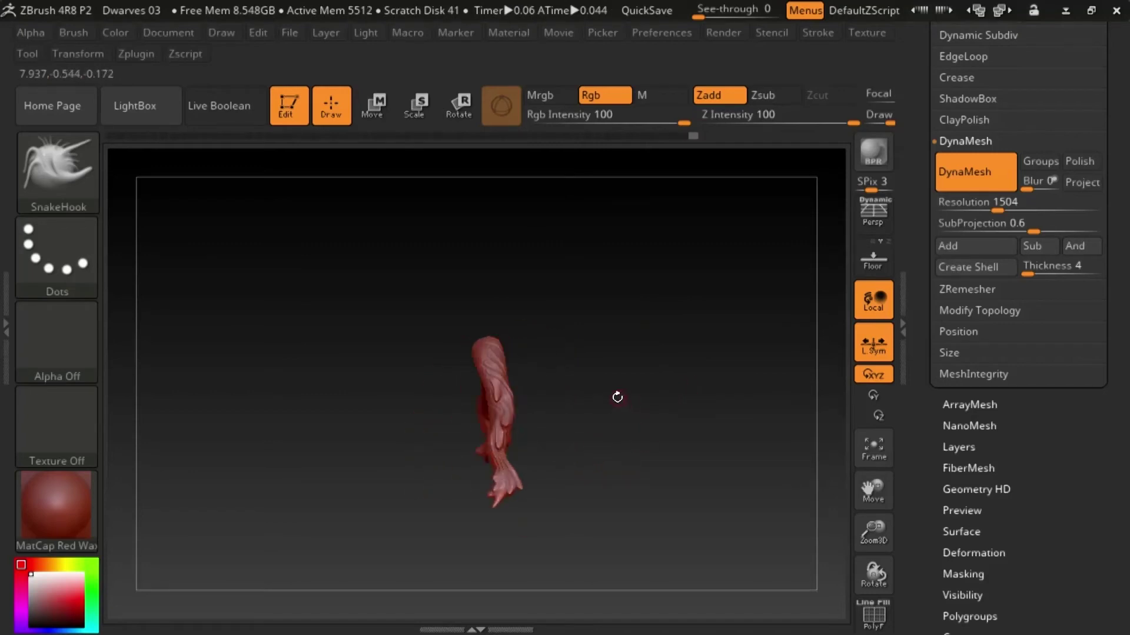
{"action": "left_click_drag", "start_coordinate": [655, 422], "coordinate": [619, 480]}
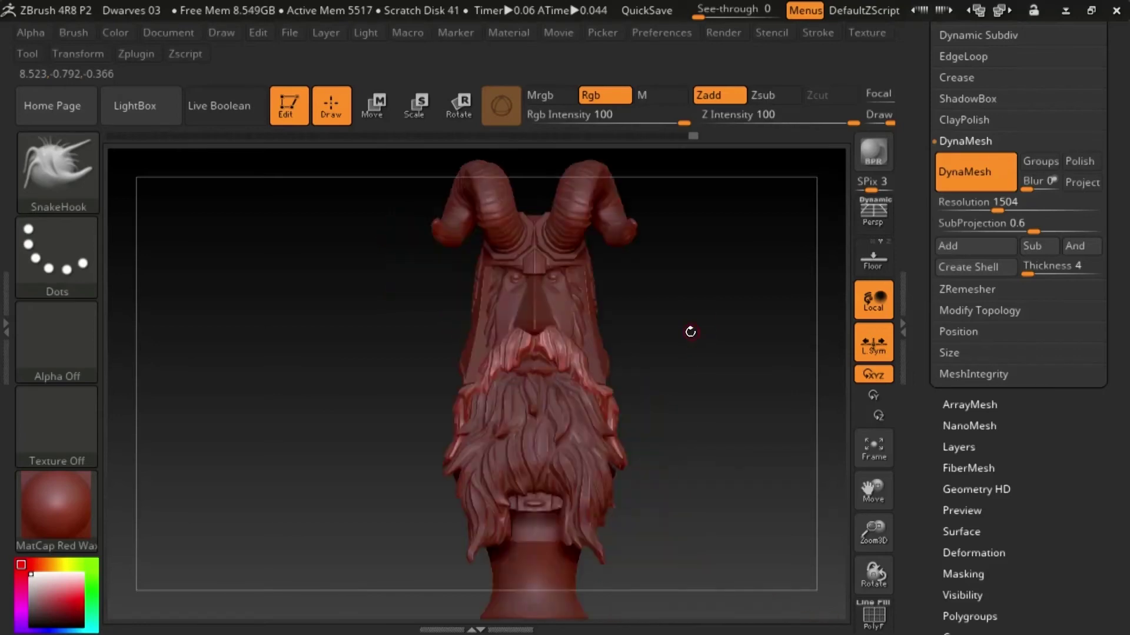
{"action": "left_click_drag", "start_coordinate": [694, 223], "coordinate": [696, 369]}
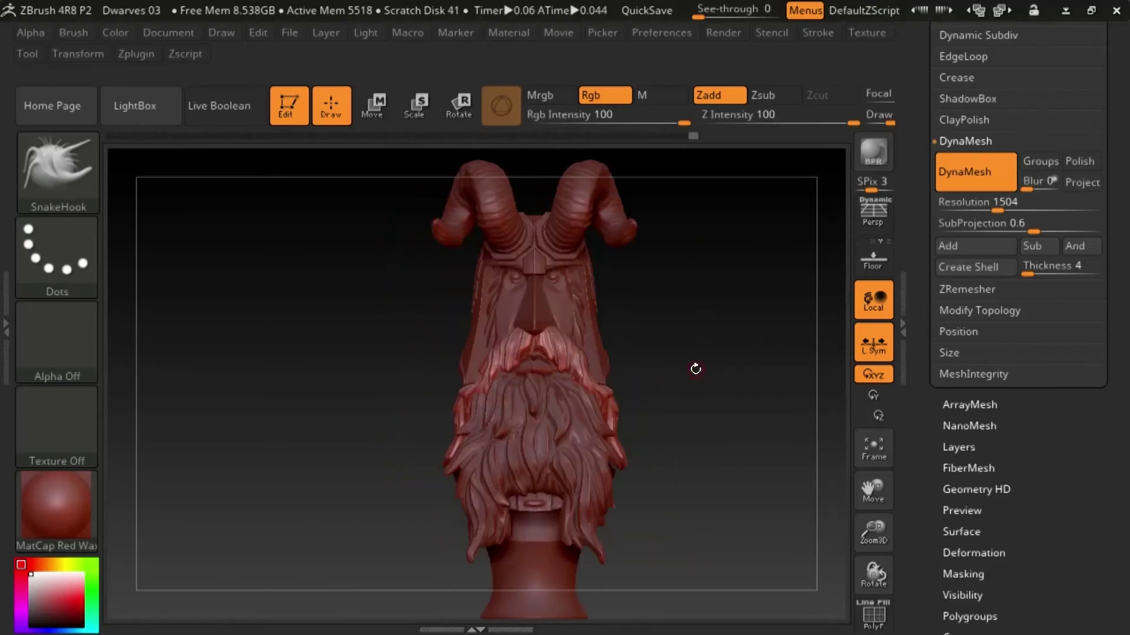
{"action": "left_click_drag", "start_coordinate": [871, 537], "coordinate": [678, 265]}
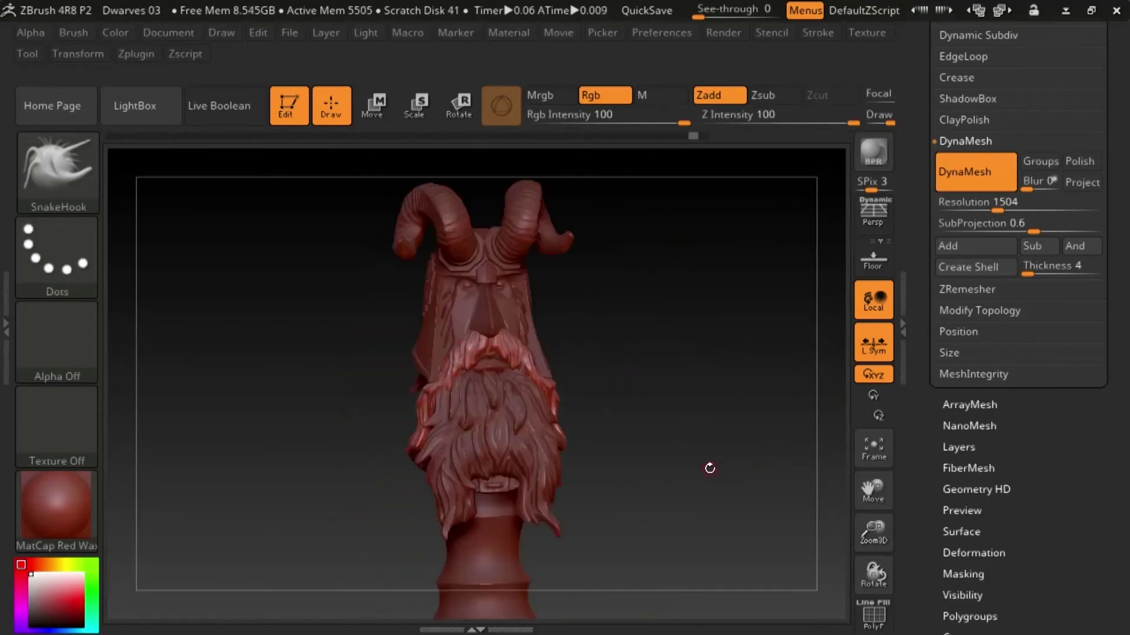
{"action": "left_click_drag", "start_coordinate": [709, 468], "coordinate": [700, 422]}
- Reshape the back contour of the Rook hair below the neck guard with the Move brush
{"action": "left_click", "coordinate": [338, 412], "text": "alt"}
{"action": "left_click_drag", "start_coordinate": [873, 533], "coordinate": [848, 571]}
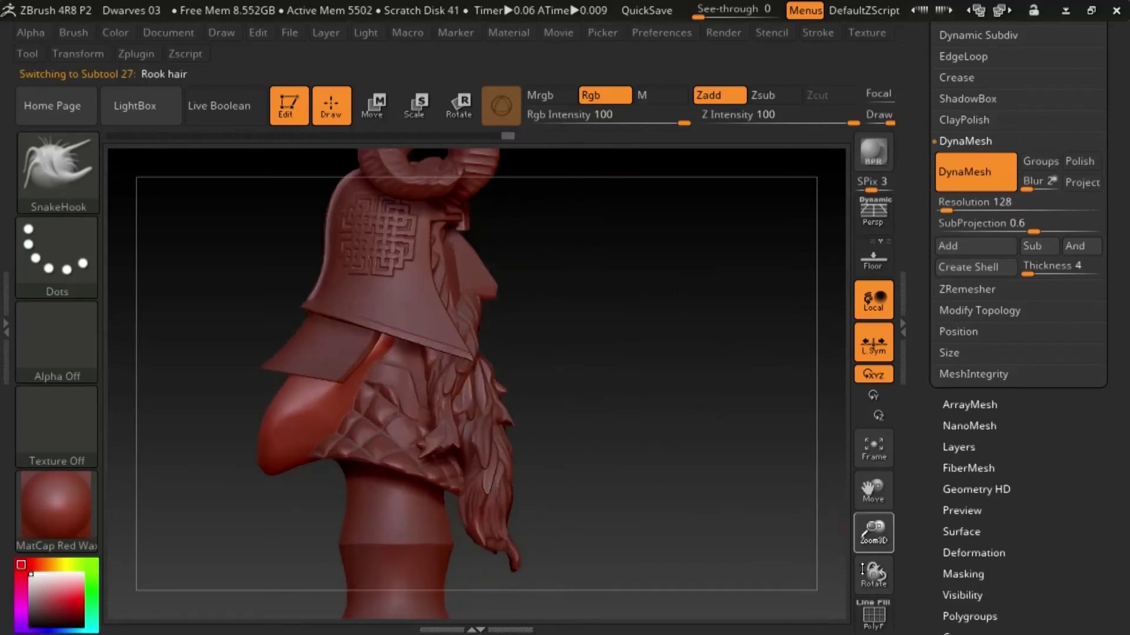
{"action": "mouse_move", "coordinate": [664, 488]}
{"action": "left_mouse_down"}
{"action": "mouse_move", "coordinate": [691, 474]}
{"action": "mouse_move", "coordinate": [785, 478]}
{"action": "mouse_move", "coordinate": [590, 469]}
{"action": "left_mouse_up"}
{"action": "key", "text": "b"}
{"action": "key", "text": "m"}
{"action": "key", "text": "v"}
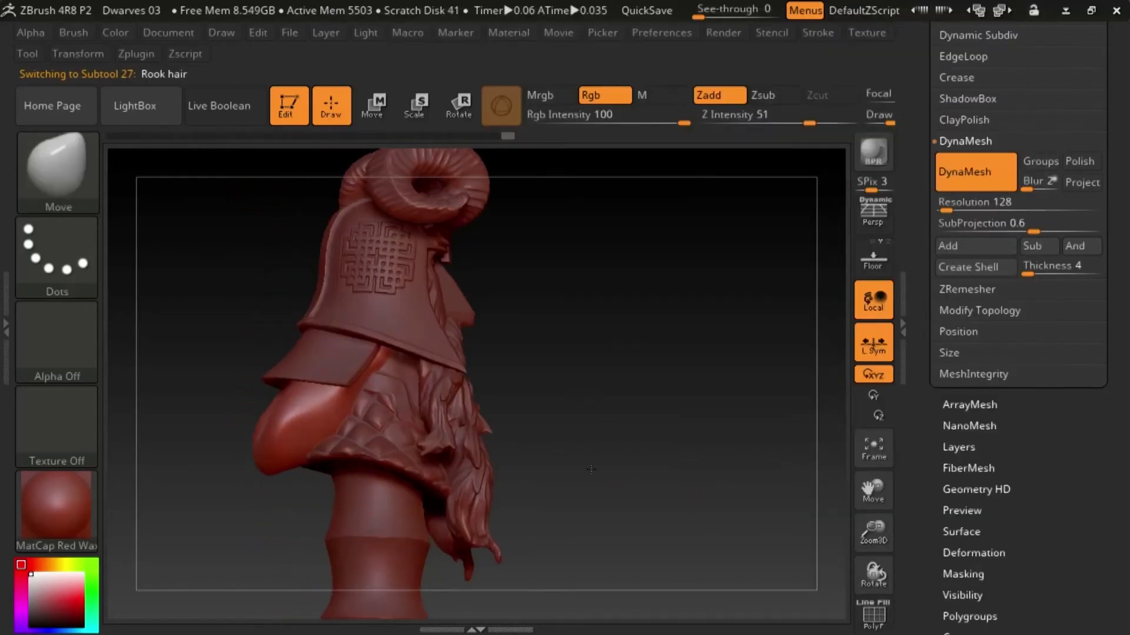
{"action": "mouse_move", "coordinate": [578, 333]}
{"action": "left_mouse_down"}
{"action": "mouse_move", "coordinate": [582, 321]}
{"action": "mouse_move", "coordinate": [312, 348]}
{"action": "mouse_move", "coordinate": [286, 333]}
{"action": "left_mouse_up"}
{"action": "left_click_drag", "start_coordinate": [276, 359], "coordinate": [279, 370]}
{"action": "mouse_move", "coordinate": [454, 315]}
{"action": "left_mouse_down"}
{"action": "mouse_move", "coordinate": [433, 363]}
{"action": "mouse_move", "coordinate": [453, 365]}
{"action": "left_mouse_up"}
{"action": "left_click_drag", "start_coordinate": [262, 345], "coordinate": [263, 356]}
- Bend the lower end of the Rook hair outward into a flared tip with the Move brush
{"action": "left_click_drag", "start_coordinate": [423, 359], "coordinate": [400, 347]}
{"action": "left_click_drag", "start_coordinate": [286, 429], "coordinate": [285, 420]}
{"action": "mouse_move", "coordinate": [518, 377]}
{"action": "left_mouse_down"}
{"action": "mouse_move", "coordinate": [456, 365]}
{"action": "mouse_move", "coordinate": [553, 324]}
{"action": "left_mouse_up"}
{"action": "left_click_drag", "start_coordinate": [279, 368], "coordinate": [279, 372]}
{"action": "mouse_move", "coordinate": [459, 329]}
{"action": "left_mouse_down"}
{"action": "mouse_move", "coordinate": [364, 306]}
{"action": "mouse_move", "coordinate": [439, 277]}
{"action": "left_mouse_up"}
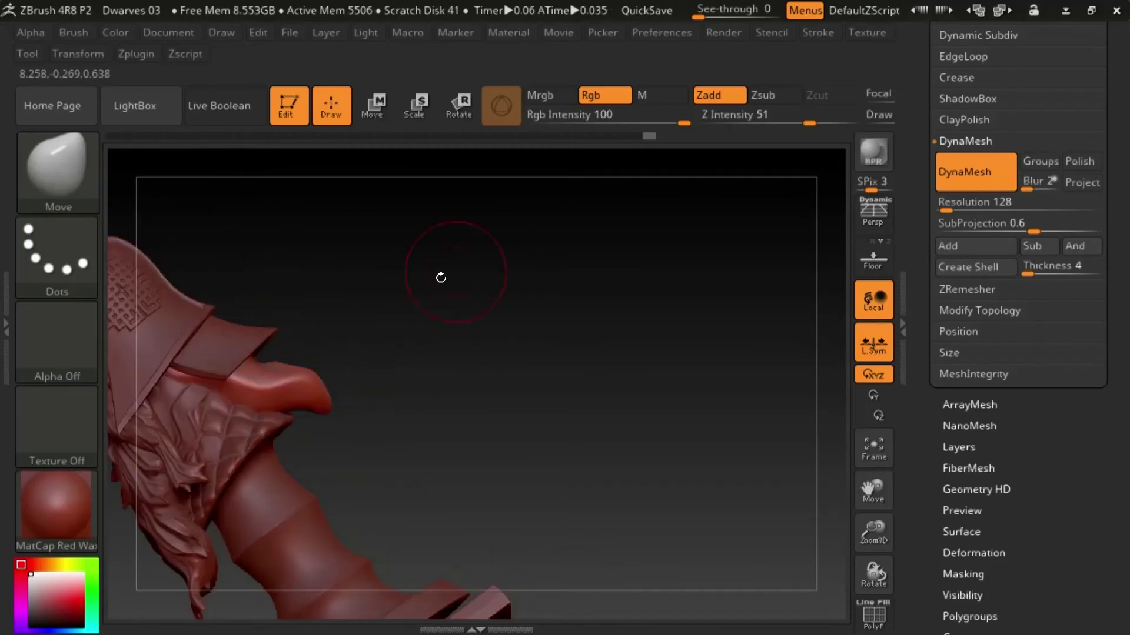
{"action": "left_click_drag", "start_coordinate": [313, 386], "coordinate": [315, 395]}
- Remesh the reshaped Rook hair with DynaMesh and smooth its surface
{"action": "mouse_move", "coordinate": [594, 295]}
{"action": "left_mouse_down"}
{"action": "mouse_move", "coordinate": [477, 438]}
{"action": "mouse_move", "coordinate": [560, 409]}
{"action": "left_mouse_up"}
{"action": "left_click_drag", "start_coordinate": [465, 438], "coordinate": [551, 455], "text": "alt"}
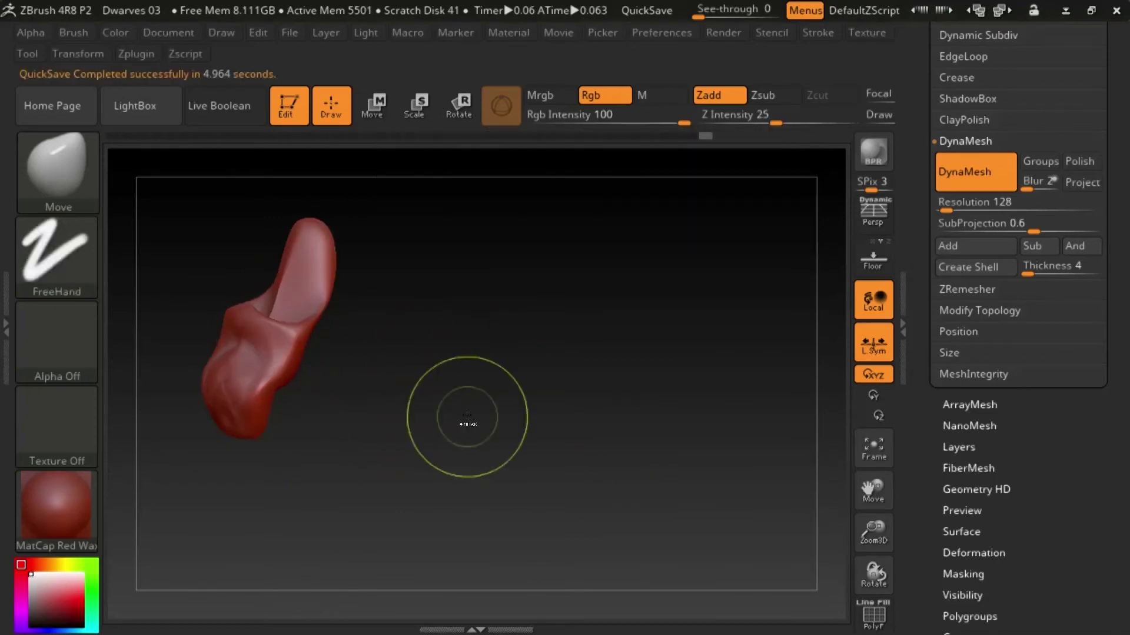
{"action": "left_click_drag", "start_coordinate": [468, 417], "coordinate": [432, 383], "text": "ctrl"}
{"action": "left_click_drag", "start_coordinate": [306, 282], "coordinate": [253, 365], "text": "shift"}
- Carve initial strand grooves into the back of the Rook hair with DamStandard, undoing misplaced strokes
{"action": "key", "text": "b"}
{"action": "key", "text": "d"}
{"action": "key", "text": "s"}
{"action": "left_click", "coordinate": [459, 448]}
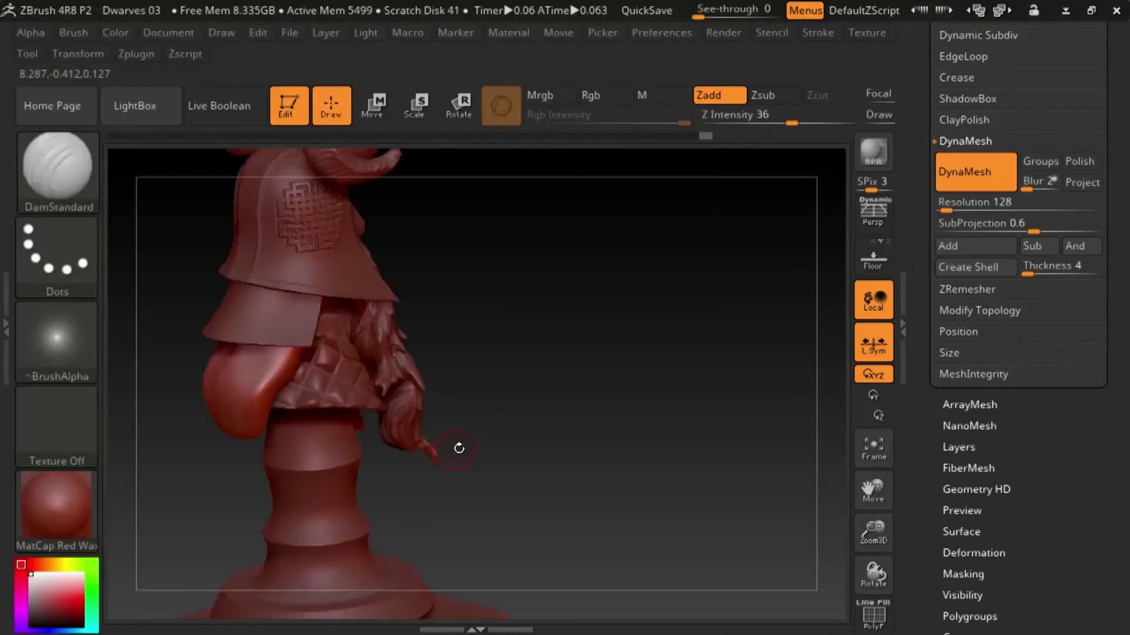
{"action": "left_click_drag", "start_coordinate": [459, 448], "coordinate": [543, 405]}
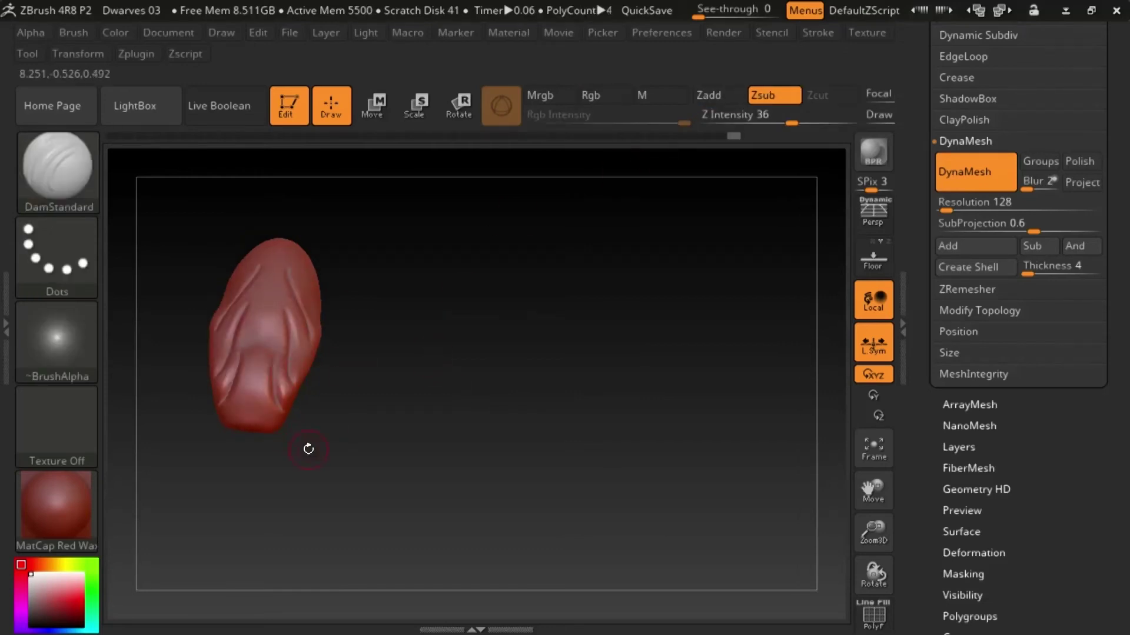
{"action": "key", "text": "ctrl+z"}
{"action": "key", "text": "ctrl+z"}
{"action": "key", "text": "ctrl+z"}
{"action": "key", "text": "ctrl+z"}
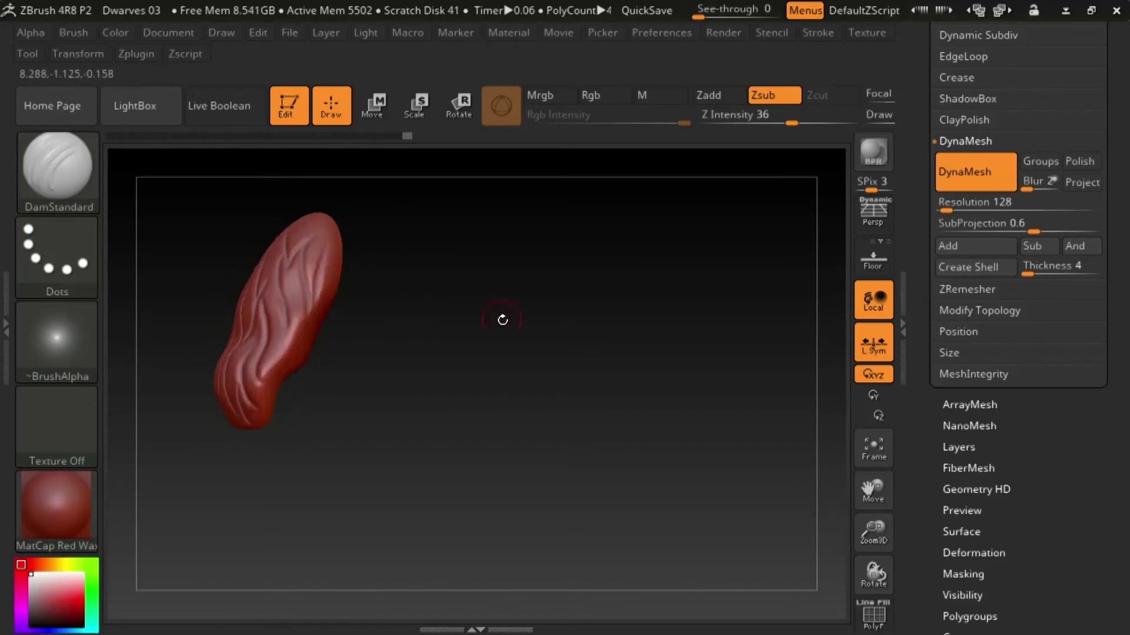
- Carve long wavy strand grooves along the sides and lower tip of the Rook hair with DamStandard
{"action": "left_click_drag", "start_coordinate": [338, 326], "coordinate": [343, 253]}
{"action": "left_click_drag", "start_coordinate": [406, 341], "coordinate": [506, 339]}
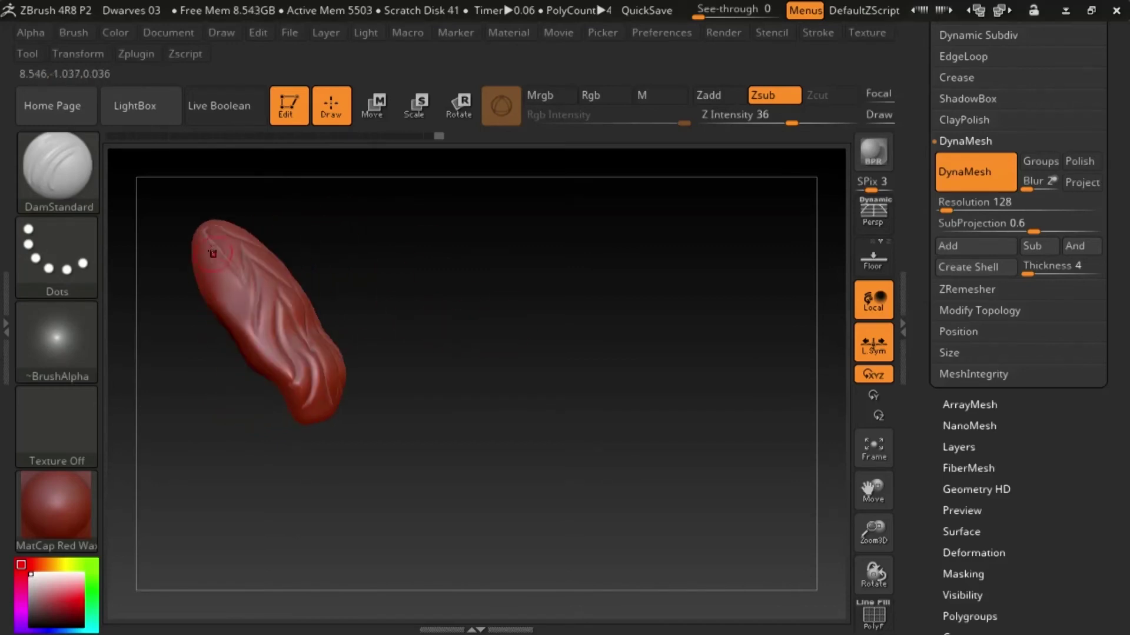
{"action": "left_click_drag", "start_coordinate": [212, 252], "coordinate": [260, 364]}
{"action": "left_click_drag", "start_coordinate": [424, 377], "coordinate": [450, 376]}
{"action": "left_click_drag", "start_coordinate": [288, 397], "coordinate": [305, 419]}
{"action": "left_click", "coordinate": [447, 389]}
{"action": "left_click_drag", "start_coordinate": [471, 406], "coordinate": [528, 409]}
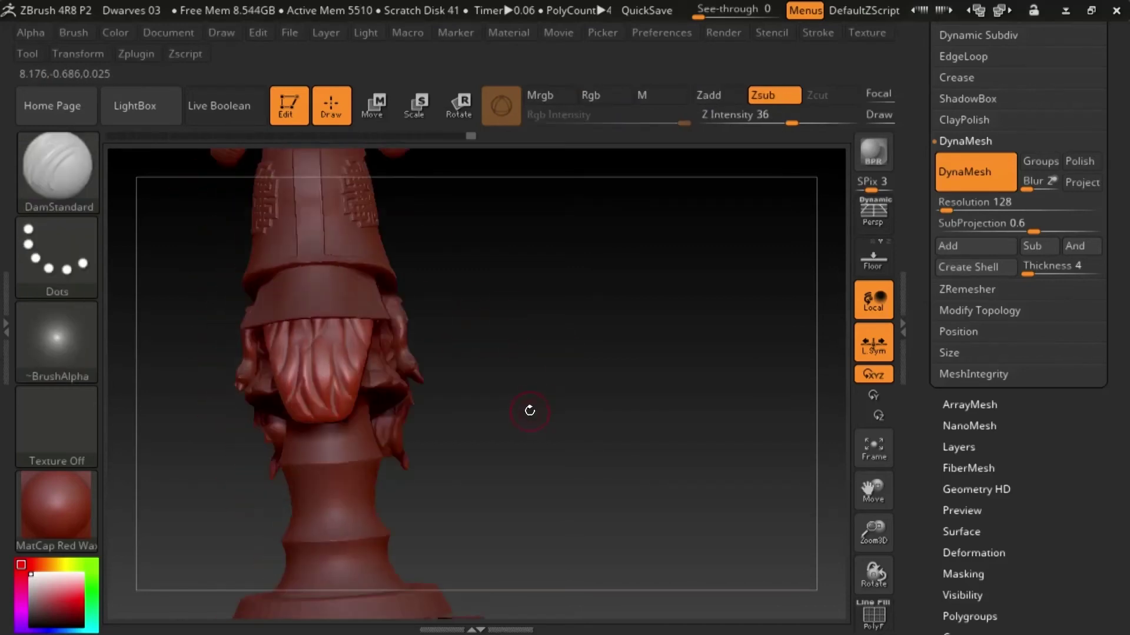
{"action": "left_click", "coordinate": [528, 409]}
- Build up raised strands on the upper back of the Rook hair with ClayBuildup
{"action": "key", "text": "b"}
{"action": "key", "text": "c"}
{"action": "key", "text": "b"}
{"action": "mouse_move", "coordinate": [514, 368]}
{"action": "left_mouse_down", "text": "alt"}
{"action": "mouse_move", "coordinate": [821, 441]}
{"action": "mouse_move", "coordinate": [844, 624]}
{"action": "left_mouse_up", "text": "alt"}
{"action": "mouse_move", "coordinate": [283, 247]}
{"action": "left_mouse_down"}
{"action": "mouse_move", "coordinate": [265, 406]}
{"action": "mouse_move", "coordinate": [328, 245]}
{"action": "left_mouse_up"}
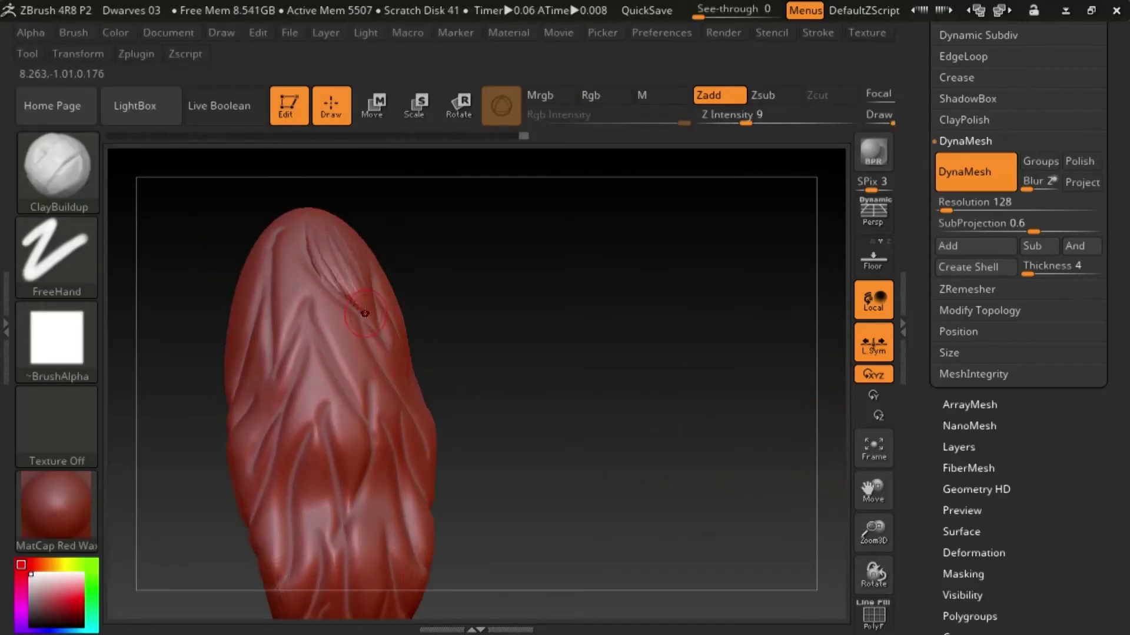
{"action": "left_click_drag", "start_coordinate": [529, 377], "coordinate": [583, 377]}
{"action": "left_click_drag", "start_coordinate": [397, 329], "coordinate": [444, 420]}
{"action": "left_click_drag", "start_coordinate": [414, 288], "coordinate": [417, 328]}
- Layer overlapping strands diagonally down the middle of the Rook hair with ClayBuildup
{"action": "left_click_drag", "start_coordinate": [564, 388], "coordinate": [623, 385]}
{"action": "left_click_drag", "start_coordinate": [432, 318], "coordinate": [464, 415]}
{"action": "left_click_drag", "start_coordinate": [432, 236], "coordinate": [468, 309]}
{"action": "left_click_drag", "start_coordinate": [595, 383], "coordinate": [694, 406]}
{"action": "left_click_drag", "start_coordinate": [438, 385], "coordinate": [524, 454]}
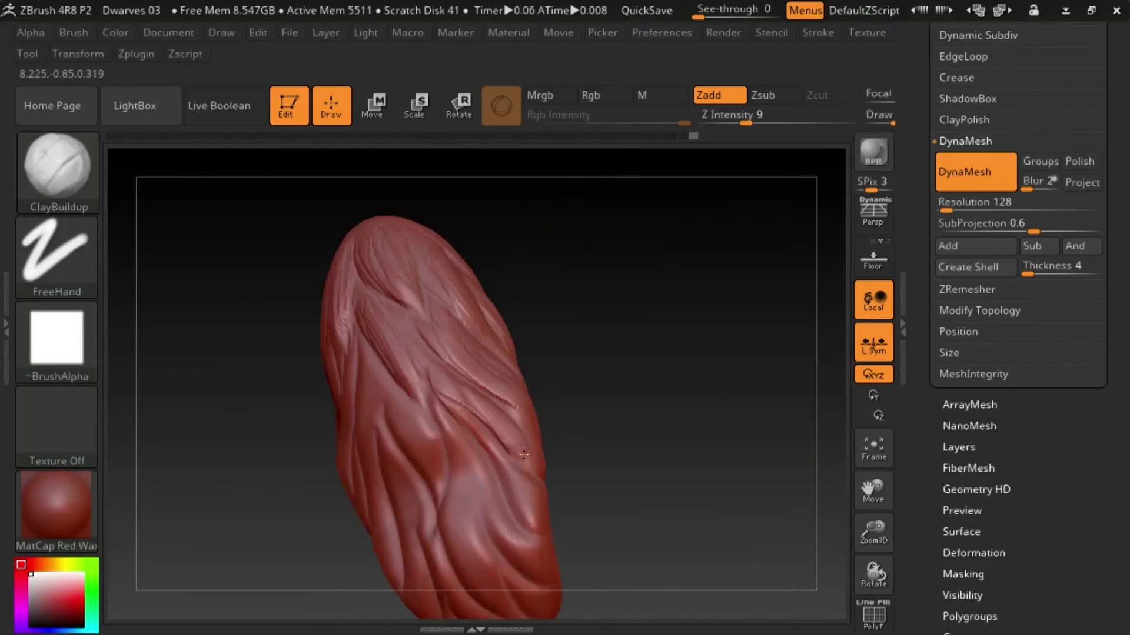
{"action": "left_click_drag", "start_coordinate": [500, 414], "coordinate": [398, 343], "text": "alt"}
{"action": "left_click_drag", "start_coordinate": [426, 429], "coordinate": [462, 476]}
- Extend the layered strands onto the side edges of the Rook hair with ClayBuildup
{"action": "mouse_move", "coordinate": [588, 382]}
{"action": "left_mouse_down"}
{"action": "mouse_move", "coordinate": [630, 391]}
{"action": "mouse_move", "coordinate": [565, 382]}
{"action": "left_mouse_up"}
{"action": "left_click_drag", "start_coordinate": [284, 315], "coordinate": [300, 408]}
{"action": "left_click_drag", "start_coordinate": [512, 350], "coordinate": [418, 434]}
{"action": "left_click_drag", "start_coordinate": [529, 353], "coordinate": [573, 317]}
{"action": "left_click_drag", "start_coordinate": [574, 317], "coordinate": [524, 314], "text": "alt"}
{"action": "left_click_drag", "start_coordinate": [259, 328], "coordinate": [269, 382]}
{"action": "left_click_drag", "start_coordinate": [517, 376], "coordinate": [494, 415]}
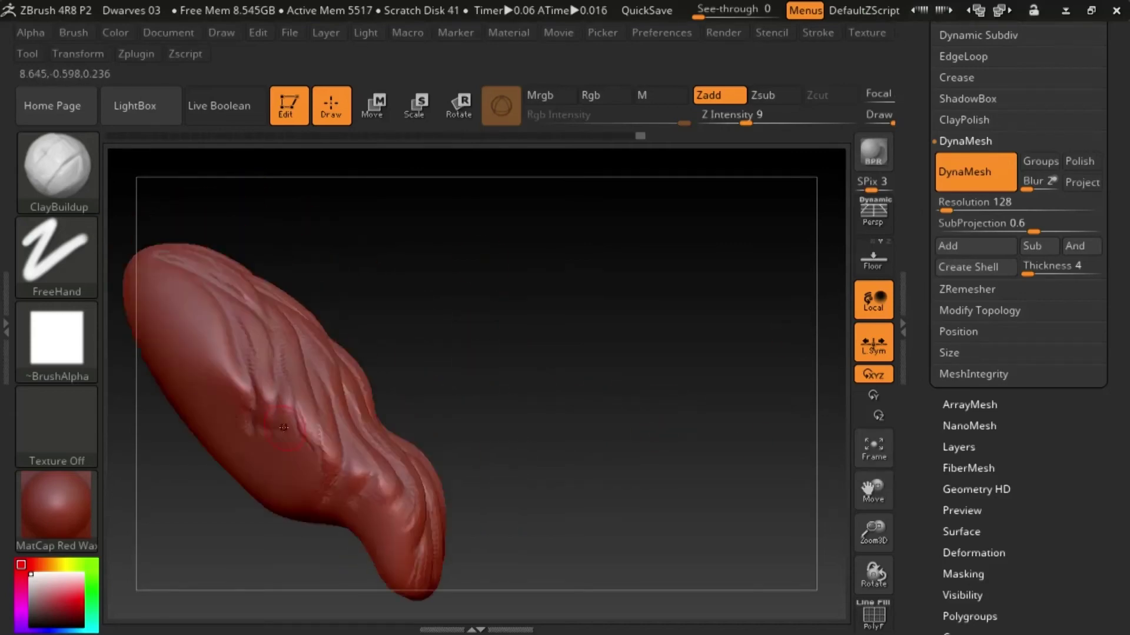
- Add raised strands to the flared lower end of the Rook hair with ClayBuildup
{"action": "left_click_drag", "start_coordinate": [500, 376], "coordinate": [553, 353]}
{"action": "left_click_drag", "start_coordinate": [406, 453], "coordinate": [422, 539]}
{"action": "left_click_drag", "start_coordinate": [529, 376], "coordinate": [565, 388]}
{"action": "left_click_drag", "start_coordinate": [425, 486], "coordinate": [406, 558]}
{"action": "left_click_drag", "start_coordinate": [517, 435], "coordinate": [559, 406]}
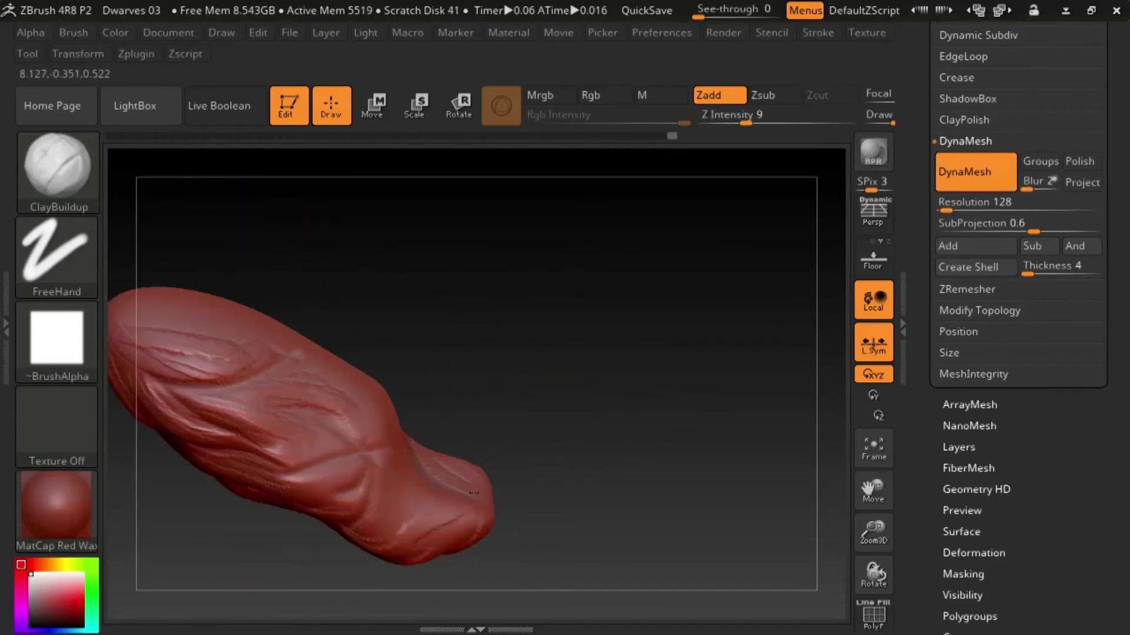
- Set the Rook hair's DynaMesh resolution to 1200 and remesh it for finer strand detail
{"action": "key", "text": "shift+f"}
{"action": "key", "text": "shift+f"}
{"action": "left_click_drag", "start_coordinate": [738, 442], "coordinate": [759, 412]}
{"action": "left_click_drag", "start_coordinate": [347, 422], "coordinate": [381, 444]}
{"action": "left_click_drag", "start_coordinate": [1109, 203], "coordinate": [1109, 344]}
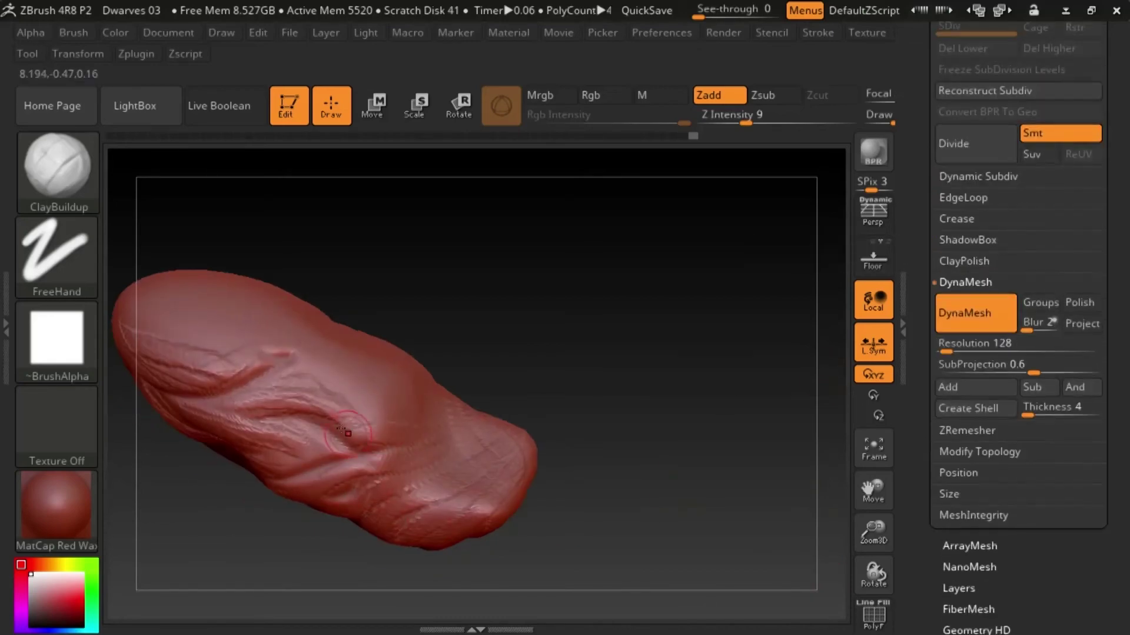
{"action": "type", "text": "1200"}
{"action": "left_click_drag", "start_coordinate": [685, 404], "coordinate": [693, 414], "text": "ctrl"}
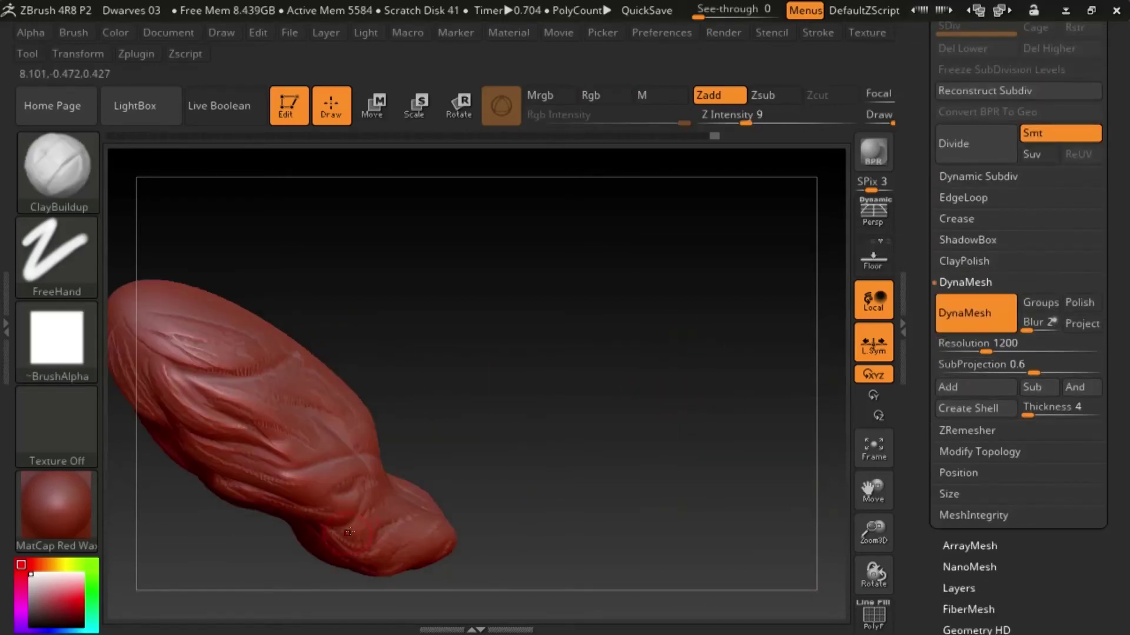
- Sculpt finer strands over the lower half of the Rook hair with ClayBuildup at Z Intensity 9
{"action": "left_click_drag", "start_coordinate": [438, 409], "coordinate": [462, 465]}
{"action": "left_click_drag", "start_coordinate": [913, 219], "coordinate": [912, 569]}
{"action": "mouse_move", "coordinate": [801, 195]}
{"action": "left_mouse_down"}
{"action": "mouse_move", "coordinate": [731, 429]}
{"action": "mouse_move", "coordinate": [282, 419]}
{"action": "left_mouse_up"}
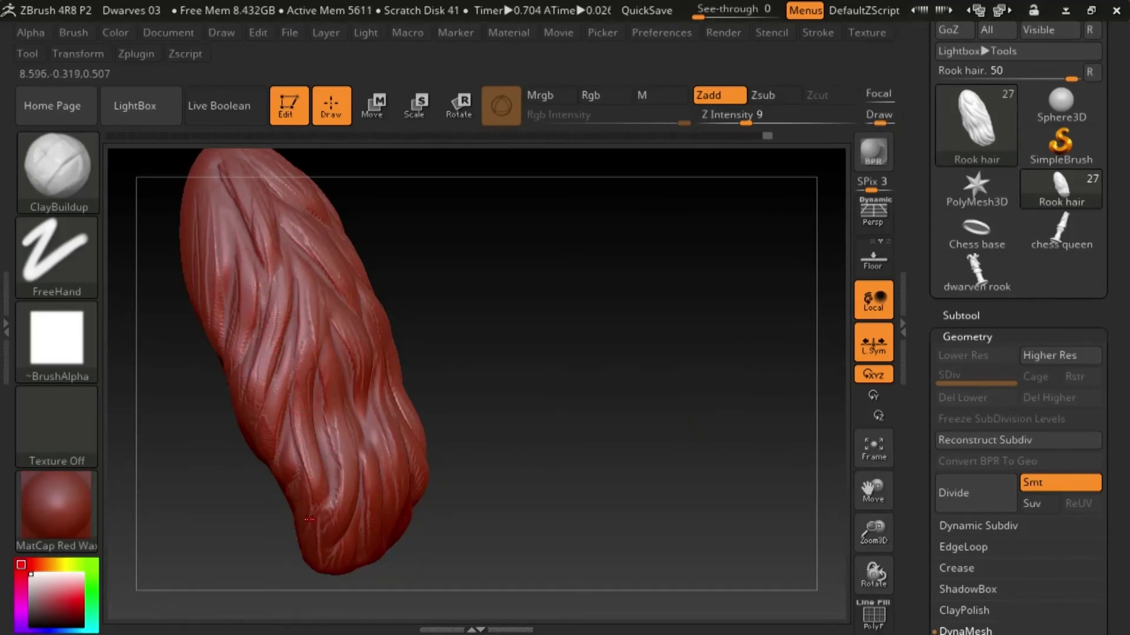
{"action": "left_click_drag", "start_coordinate": [336, 459], "coordinate": [622, 393], "text": "shift"}
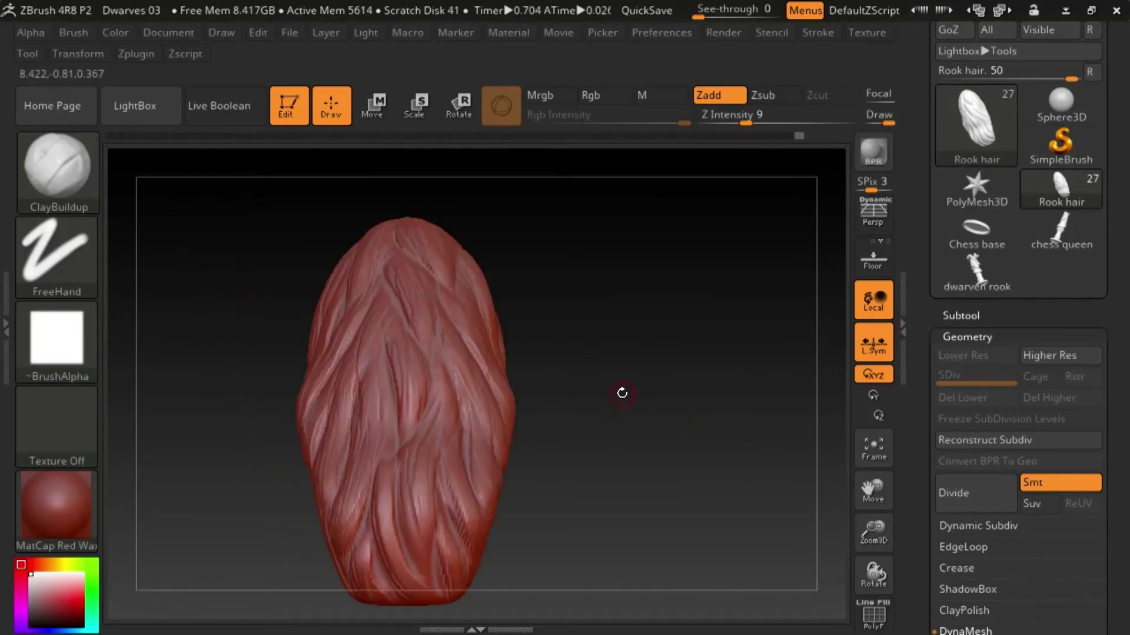
{"action": "left_click_drag", "start_coordinate": [876, 534], "coordinate": [876, 500]}
{"action": "mouse_move", "coordinate": [630, 436]}
{"action": "left_mouse_down"}
{"action": "mouse_move", "coordinate": [506, 438]}
{"action": "mouse_move", "coordinate": [600, 412]}
{"action": "left_mouse_up"}
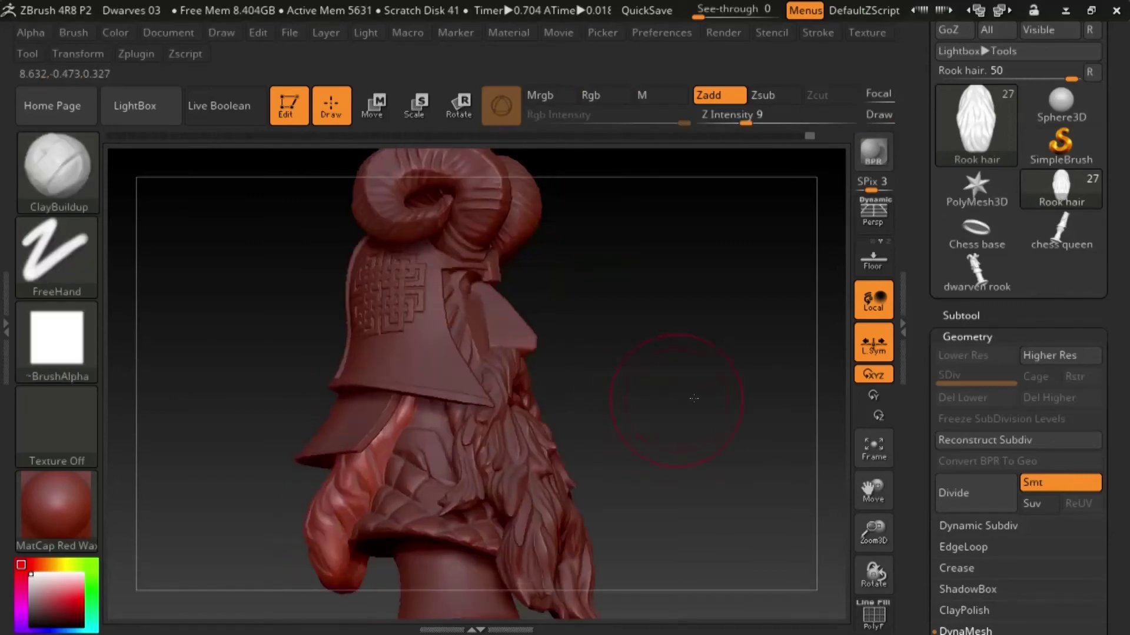
{"action": "mouse_move", "coordinate": [643, 391]}
{"action": "left_mouse_down"}
{"action": "mouse_move", "coordinate": [628, 431]}
{"action": "mouse_move", "coordinate": [712, 412]}
{"action": "mouse_move", "coordinate": [720, 435]}
{"action": "mouse_move", "coordinate": [687, 469]}
{"action": "mouse_move", "coordinate": [812, 486]}
{"action": "mouse_move", "coordinate": [648, 453]}
{"action": "left_mouse_up"}
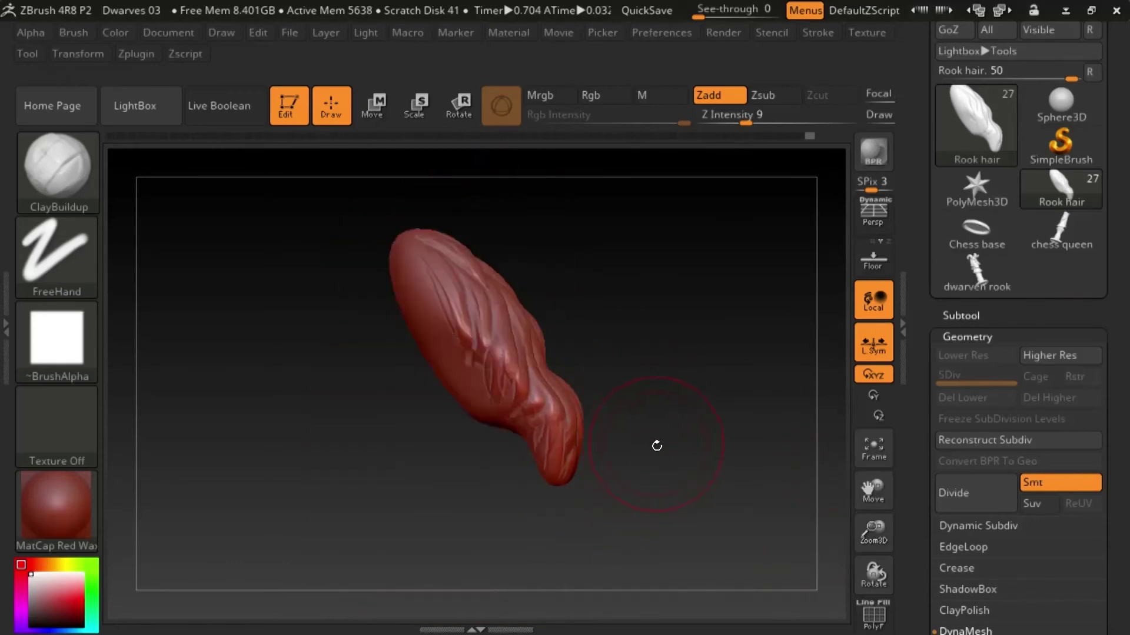
- Raise sharp ridges along the upper end of the Rook hair with DamStandard, using Zadd and Z Intensity 36
{"action": "left_click_drag", "start_coordinate": [655, 447], "coordinate": [620, 468]}
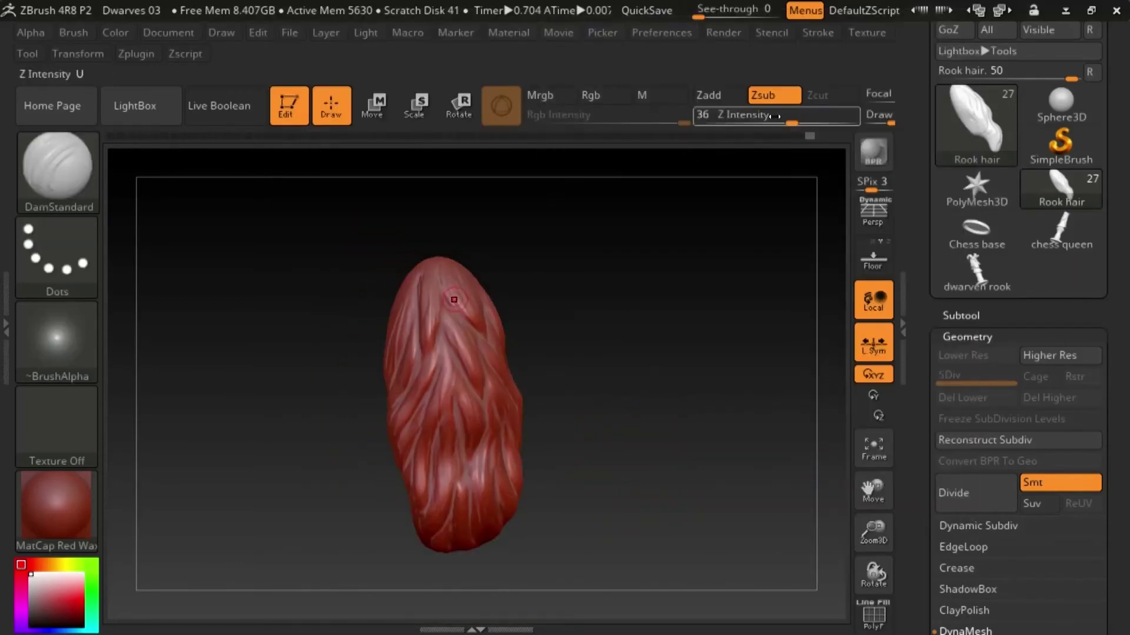
{"action": "left_click_drag", "start_coordinate": [512, 329], "coordinate": [479, 372]}
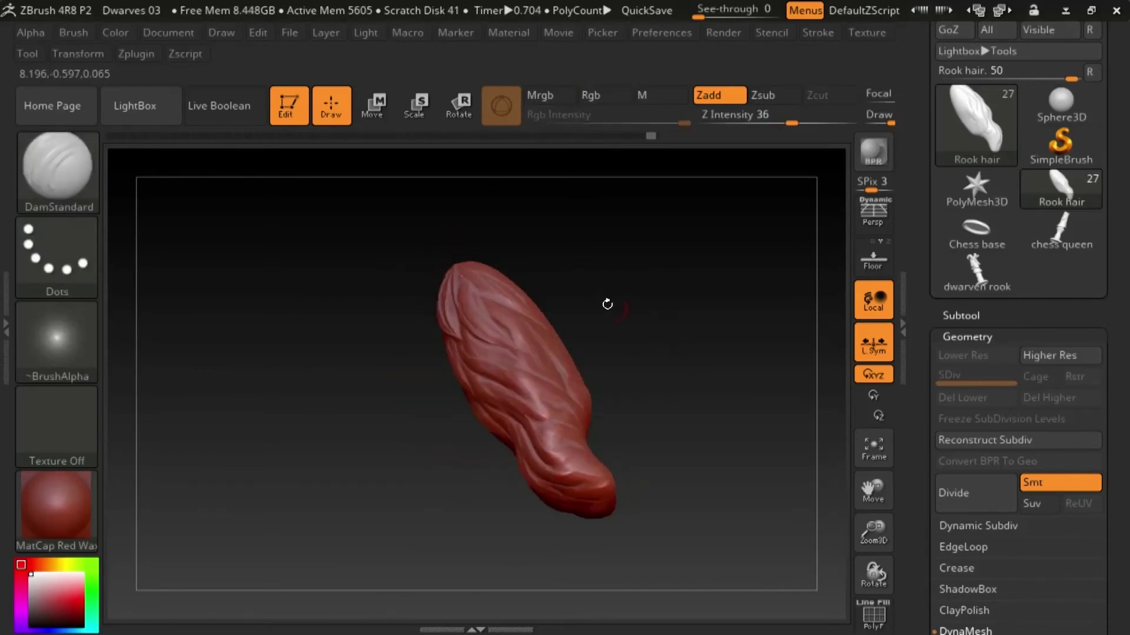
{"action": "left_click_drag", "start_coordinate": [465, 289], "coordinate": [456, 261]}
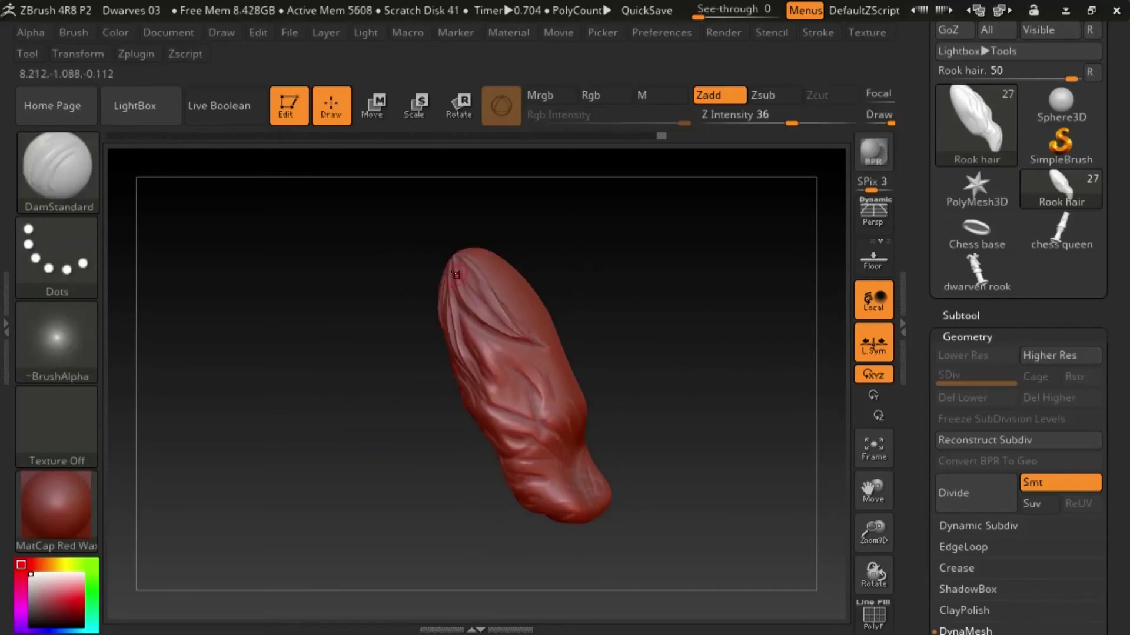
{"action": "mouse_move", "coordinate": [657, 324]}
{"action": "left_mouse_down"}
{"action": "mouse_move", "coordinate": [646, 315]}
{"action": "mouse_move", "coordinate": [548, 389]}
{"action": "mouse_move", "coordinate": [577, 436]}
{"action": "left_mouse_up"}
{"action": "mouse_move", "coordinate": [687, 387]}
{"action": "left_mouse_down"}
{"action": "mouse_move", "coordinate": [600, 326]}
{"action": "mouse_move", "coordinate": [569, 329]}
{"action": "mouse_move", "coordinate": [683, 320]}
{"action": "mouse_move", "coordinate": [659, 329]}
{"action": "left_mouse_up"}
{"action": "key", "text": "ctrl+z"}
{"action": "mouse_move", "coordinate": [436, 341]}
{"action": "left_mouse_down"}
{"action": "mouse_move", "coordinate": [492, 407]}
{"action": "mouse_move", "coordinate": [564, 430]}
{"action": "left_mouse_up"}
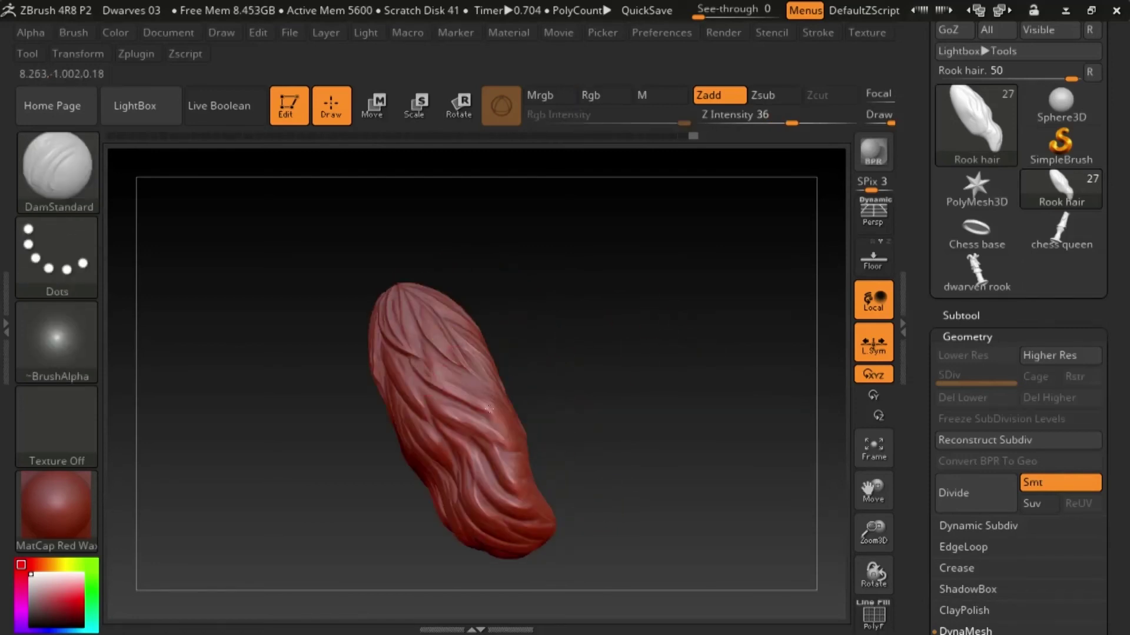
- Raise sharp diagonal ridges between the strands across the middle of the Rook hair with DamStandard
{"action": "left_click_drag", "start_coordinate": [430, 370], "coordinate": [496, 418]}
{"action": "left_click_drag", "start_coordinate": [611, 376], "coordinate": [595, 401]}
{"action": "left_click_drag", "start_coordinate": [553, 352], "coordinate": [584, 338]}
{"action": "mouse_move", "coordinate": [549, 417]}
{"action": "left_mouse_down"}
{"action": "mouse_move", "coordinate": [568, 382]}
{"action": "mouse_move", "coordinate": [544, 436]}
{"action": "left_mouse_up"}
{"action": "mouse_move", "coordinate": [433, 395]}
{"action": "left_mouse_down"}
{"action": "mouse_move", "coordinate": [493, 424]}
{"action": "mouse_move", "coordinate": [557, 377]}
{"action": "left_mouse_up"}
{"action": "left_click_drag", "start_coordinate": [458, 414], "coordinate": [498, 439]}
{"action": "left_click_drag", "start_coordinate": [638, 376], "coordinate": [630, 341]}
{"action": "left_click_drag", "start_coordinate": [410, 416], "coordinate": [477, 450]}
{"action": "left_click_drag", "start_coordinate": [559, 406], "coordinate": [579, 394]}
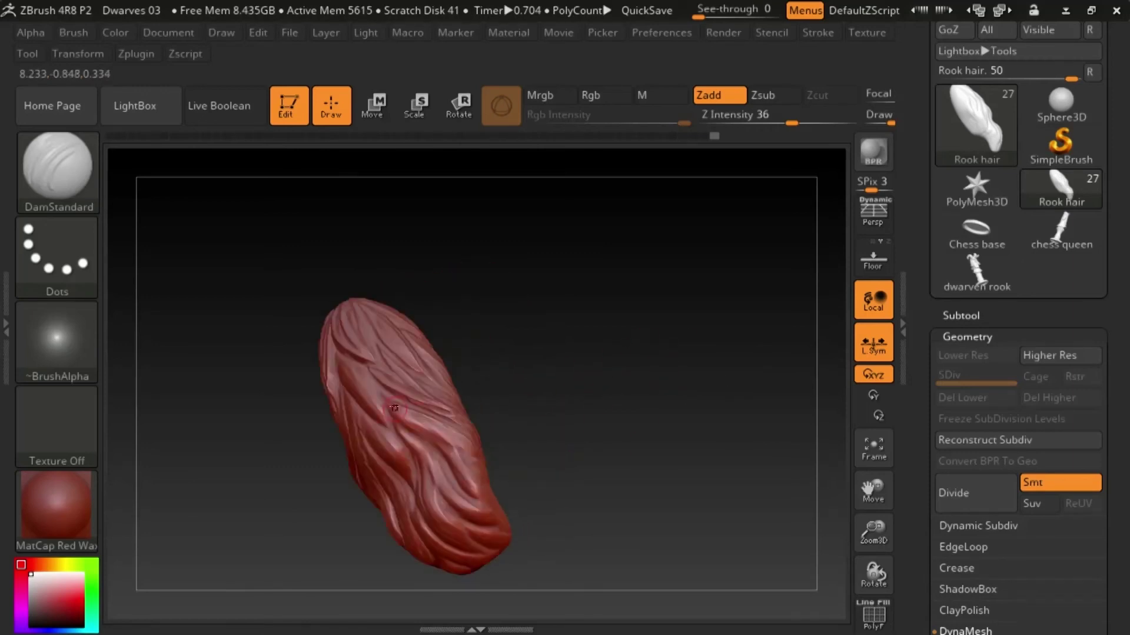
- Add DamStandard ridges down the centre of the Rook hair, from the upper strands towards the lower end
{"action": "left_click_drag", "start_coordinate": [428, 424], "coordinate": [472, 452]}
{"action": "mouse_move", "coordinate": [604, 419]}
{"action": "left_mouse_down"}
{"action": "mouse_move", "coordinate": [645, 379]}
{"action": "mouse_move", "coordinate": [632, 368]}
{"action": "left_mouse_up"}
{"action": "key", "text": "ctrl+z"}
{"action": "left_click_drag", "start_coordinate": [358, 416], "coordinate": [410, 503]}
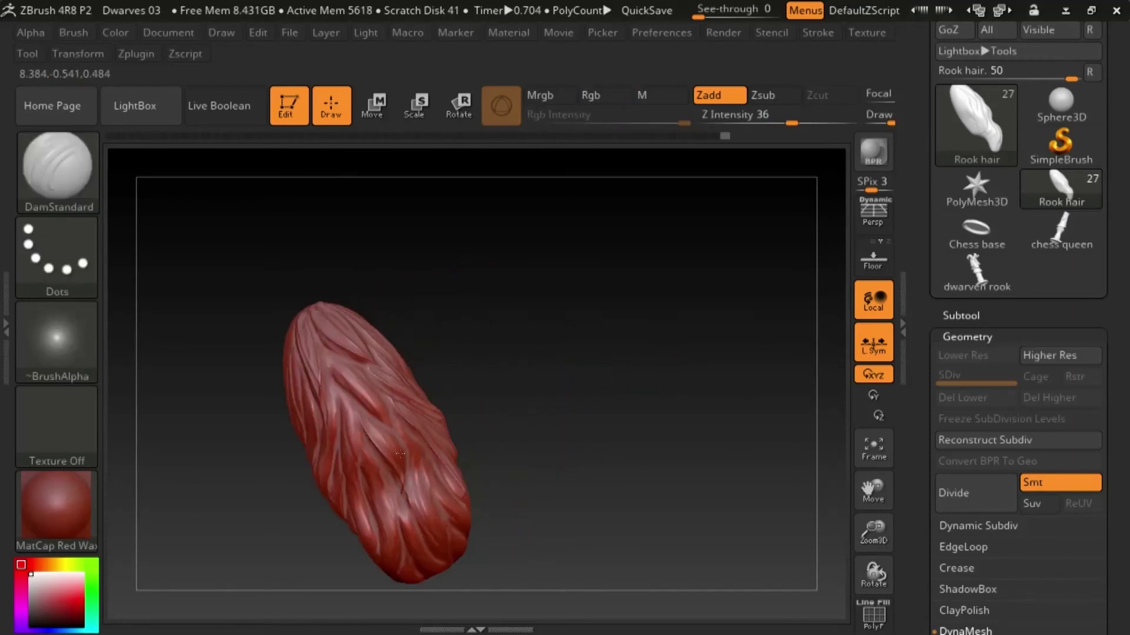
{"action": "left_click_drag", "start_coordinate": [539, 365], "coordinate": [524, 343]}
{"action": "left_click_drag", "start_coordinate": [361, 416], "coordinate": [389, 455]}
{"action": "left_click_drag", "start_coordinate": [470, 284], "coordinate": [353, 341]}
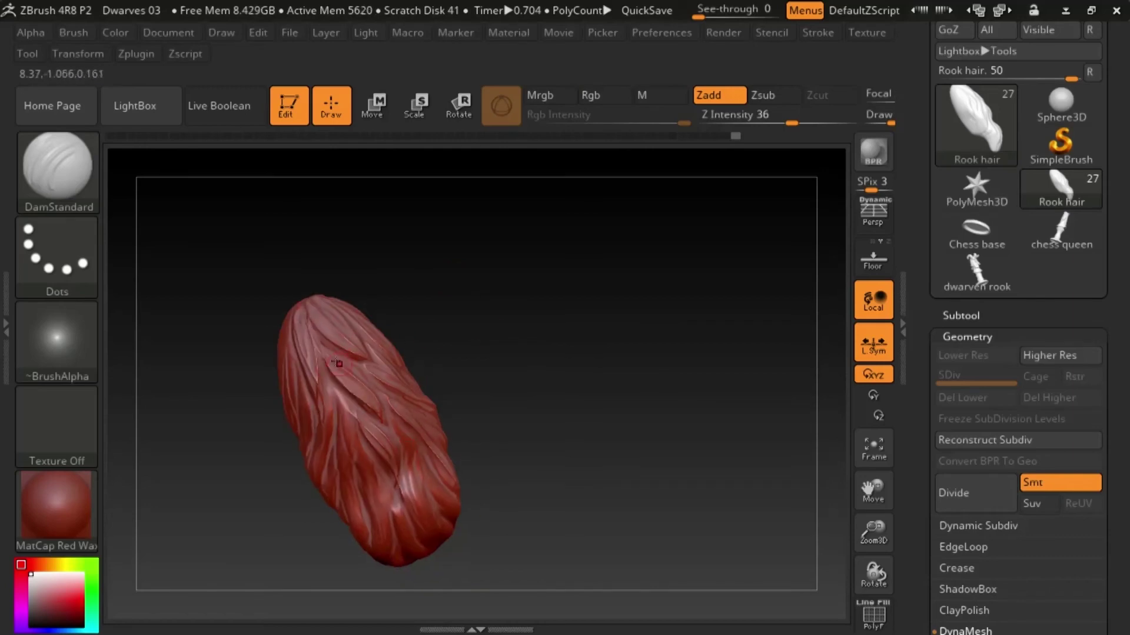
- Sharpen the strands on the lower end and along one flank of the Rook hair with DamStandard
{"action": "mouse_move", "coordinate": [538, 350]}
{"action": "left_mouse_down"}
{"action": "mouse_move", "coordinate": [608, 386]}
{"action": "mouse_move", "coordinate": [569, 378]}
{"action": "left_mouse_up"}
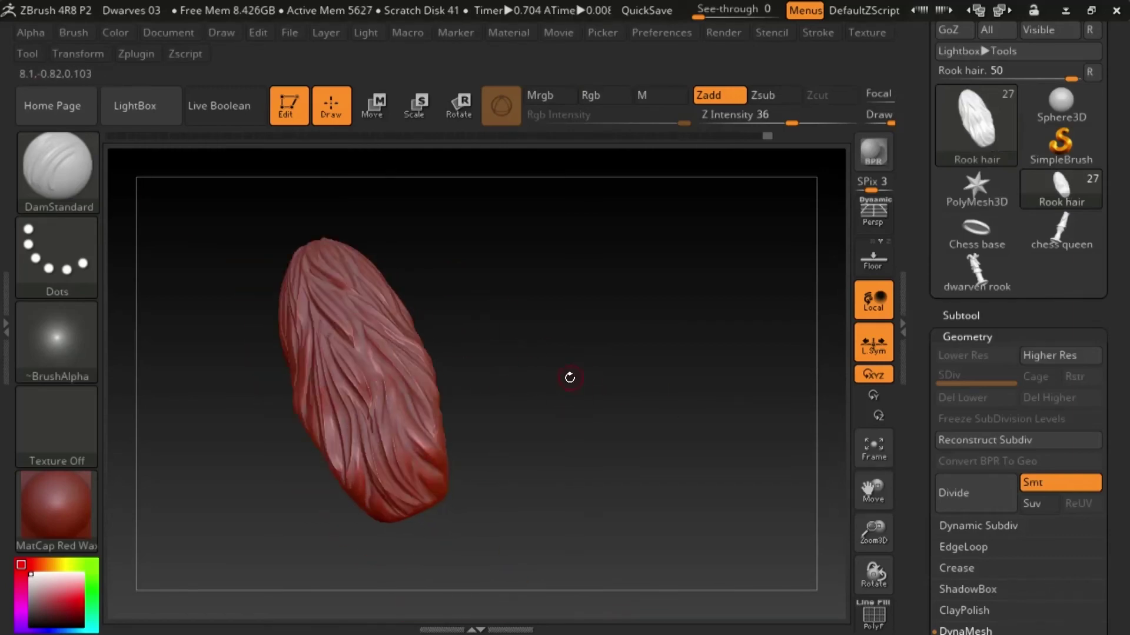
{"action": "mouse_move", "coordinate": [403, 463]}
{"action": "left_mouse_down"}
{"action": "mouse_move", "coordinate": [340, 410]}
{"action": "mouse_move", "coordinate": [506, 436]}
{"action": "left_mouse_up"}
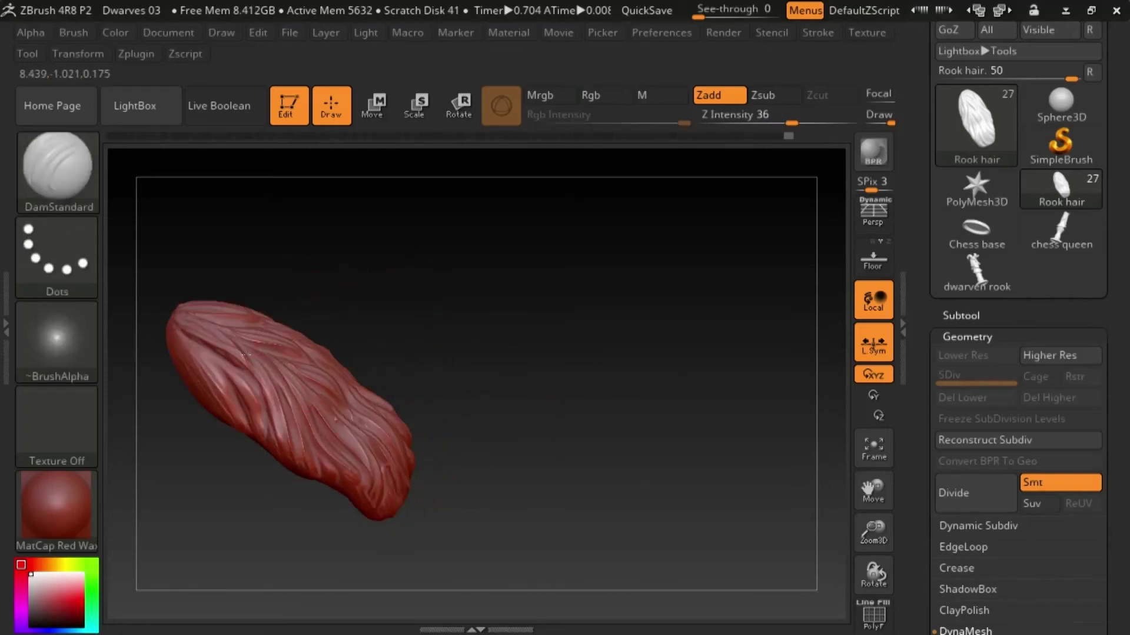
{"action": "left_click_drag", "start_coordinate": [246, 355], "coordinate": [277, 406]}
{"action": "left_click_drag", "start_coordinate": [471, 377], "coordinate": [478, 391]}
{"action": "left_click_drag", "start_coordinate": [203, 353], "coordinate": [271, 448]}
{"action": "left_click_drag", "start_coordinate": [401, 341], "coordinate": [447, 356]}
- Extend the DamStandard ridges around the side edge towards the smooth inner face of the Rook hair
{"action": "left_click", "coordinate": [58, 171], "text": "ctrl"}
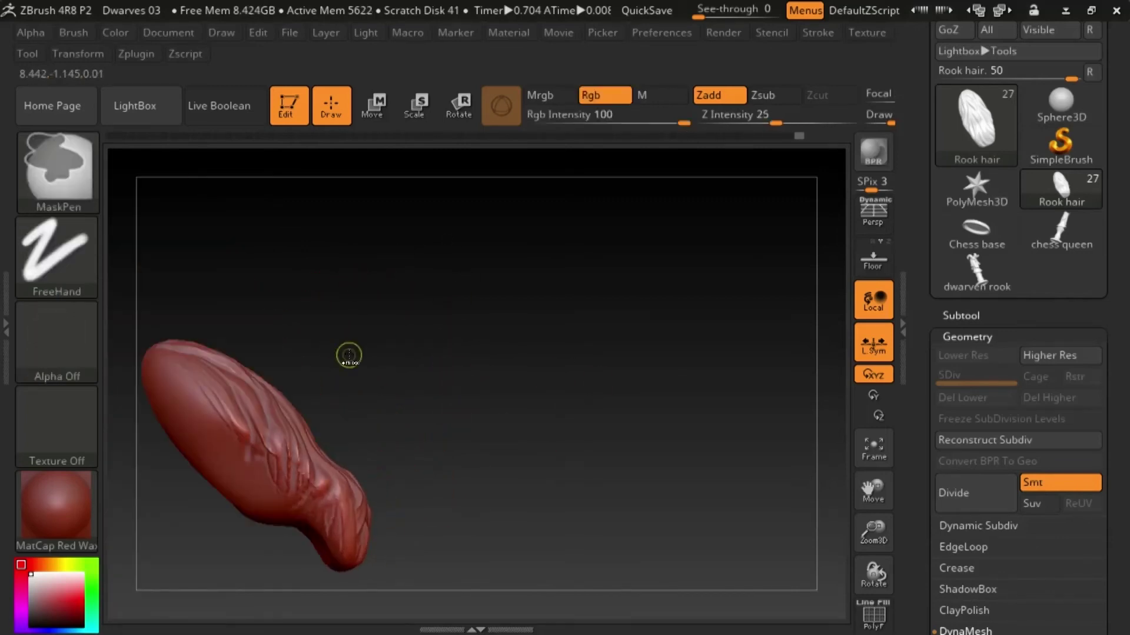
{"action": "left_click_drag", "start_coordinate": [293, 506], "coordinate": [256, 378]}
{"action": "left_click_drag", "start_coordinate": [371, 389], "coordinate": [213, 374]}
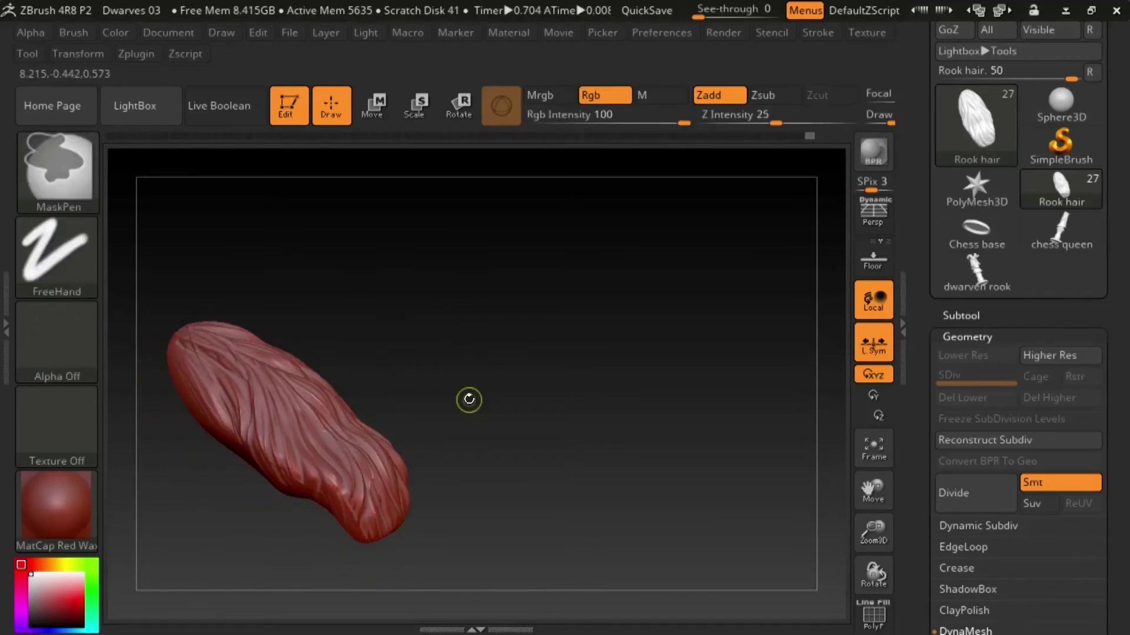
{"action": "mouse_move", "coordinate": [409, 391]}
{"action": "left_mouse_down"}
{"action": "mouse_move", "coordinate": [243, 419]}
{"action": "mouse_move", "coordinate": [546, 336]}
{"action": "left_mouse_up"}
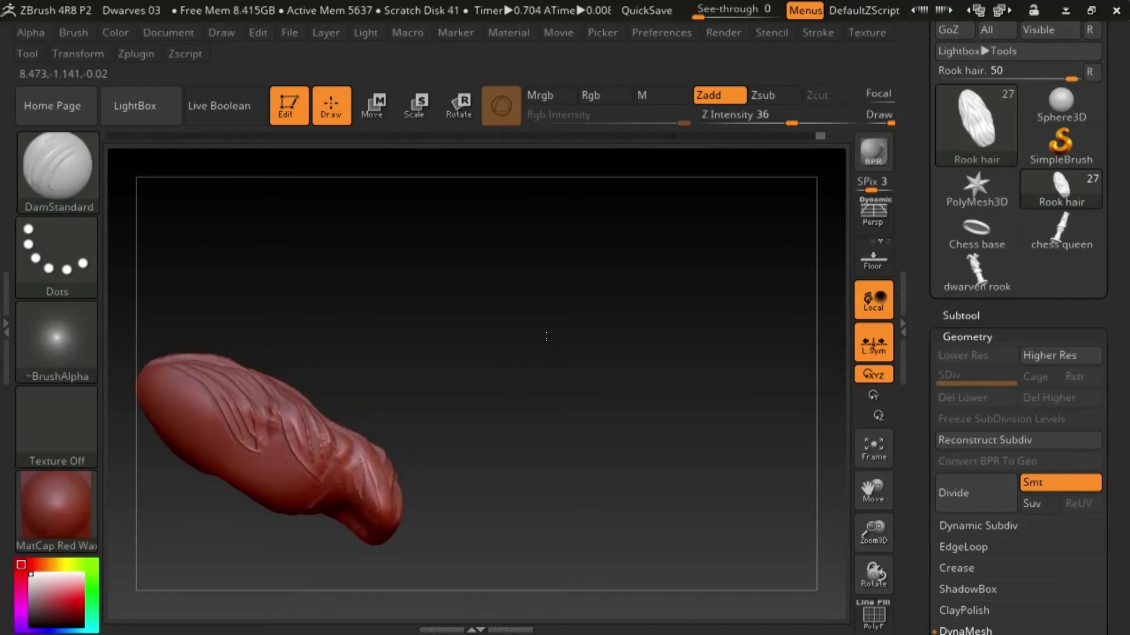
- Refine the strand ends where they meet the inner face of the Rook hair with thin DamStandard ridges
{"action": "left_click_drag", "start_coordinate": [873, 530], "coordinate": [873, 589]}
{"action": "mouse_move", "coordinate": [637, 342]}
{"action": "left_mouse_down"}
{"action": "mouse_move", "coordinate": [612, 470]}
{"action": "mouse_move", "coordinate": [625, 400]}
{"action": "left_mouse_up"}
{"action": "left_click", "coordinate": [625, 400]}
{"action": "left_click", "coordinate": [625, 402]}
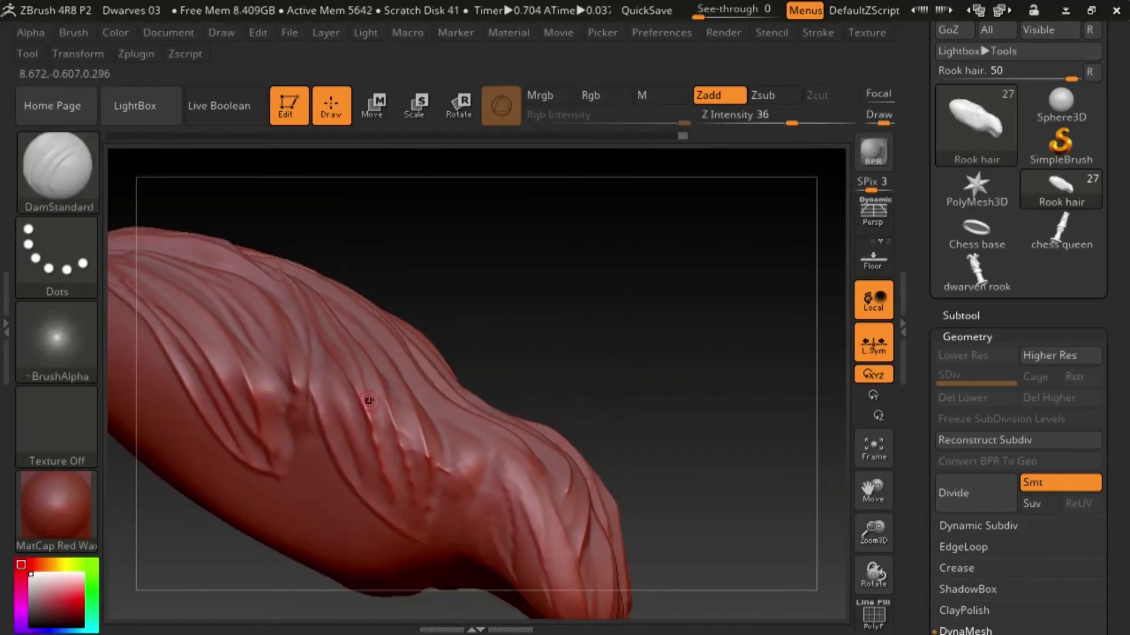
{"action": "mouse_move", "coordinate": [693, 458]}
{"action": "left_mouse_down"}
{"action": "mouse_move", "coordinate": [471, 447]}
{"action": "mouse_move", "coordinate": [493, 404]}
{"action": "left_mouse_up"}
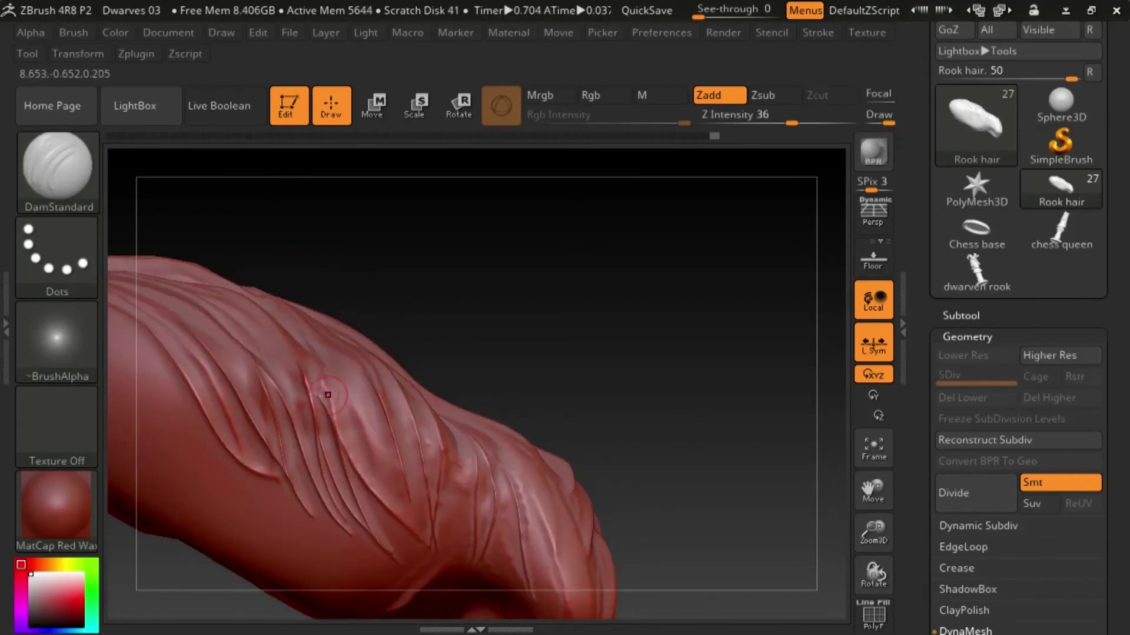
{"action": "mouse_move", "coordinate": [485, 320]}
{"action": "left_mouse_down"}
{"action": "mouse_move", "coordinate": [650, 396]}
{"action": "mouse_move", "coordinate": [358, 395]}
{"action": "left_mouse_up"}
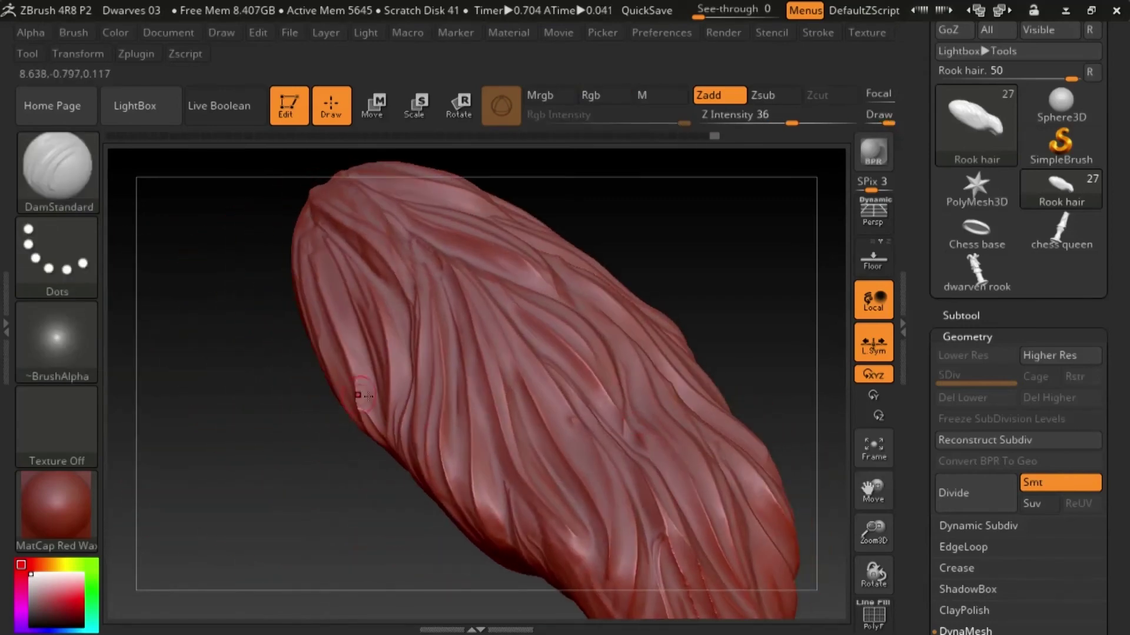
- Add fine DamStandard ridges to the upper flank and the narrow lower end of the Rook hair
{"action": "mouse_move", "coordinate": [729, 236]}
{"action": "left_mouse_down"}
{"action": "mouse_move", "coordinate": [686, 254]}
{"action": "mouse_move", "coordinate": [659, 241]}
{"action": "left_mouse_up"}
{"action": "left_click_drag", "start_coordinate": [385, 303], "coordinate": [453, 427]}
{"action": "mouse_move", "coordinate": [822, 434]}
{"action": "left_mouse_down"}
{"action": "mouse_move", "coordinate": [668, 461]}
{"action": "mouse_move", "coordinate": [700, 476]}
{"action": "mouse_move", "coordinate": [723, 405]}
{"action": "left_mouse_up"}
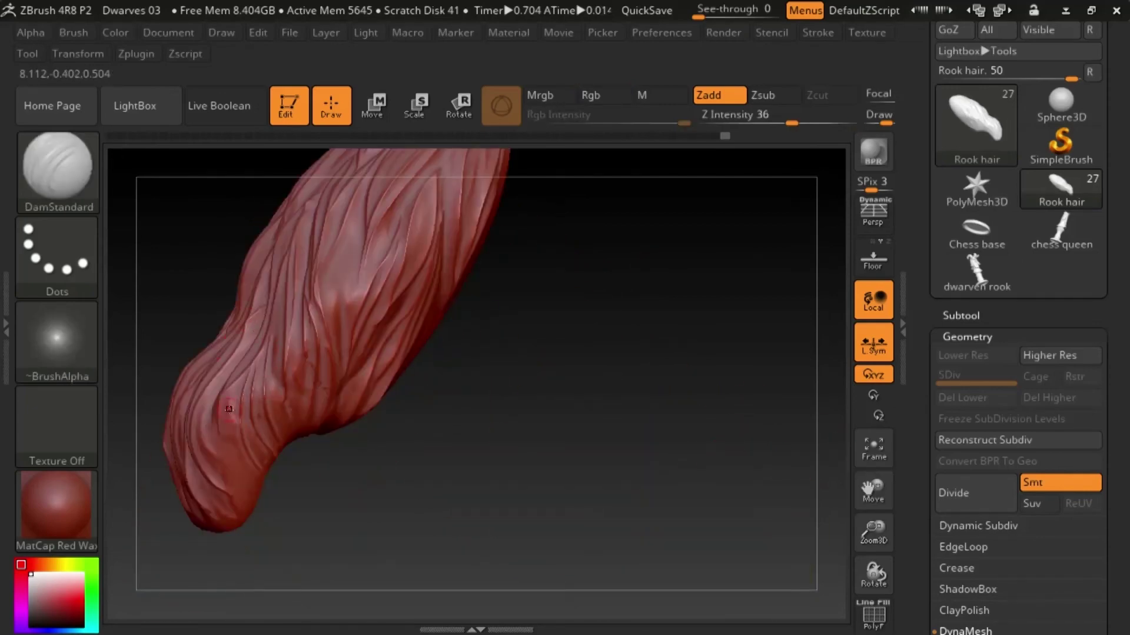
{"action": "mouse_move", "coordinate": [253, 540]}
{"action": "left_mouse_down"}
{"action": "mouse_move", "coordinate": [658, 443]}
{"action": "mouse_move", "coordinate": [654, 465]}
{"action": "left_mouse_up"}
{"action": "mouse_move", "coordinate": [654, 465]}
{"action": "left_mouse_down", "text": "alt"}
{"action": "mouse_move", "coordinate": [651, 433]}
{"action": "mouse_move", "coordinate": [609, 489]}
{"action": "mouse_move", "coordinate": [700, 629]}
{"action": "left_mouse_up", "text": "alt"}
- Switch DamStandard to Zsub and carve thin grooves between the strands on the back and flanks of the Rook hair
{"action": "left_click", "coordinate": [767, 94]}
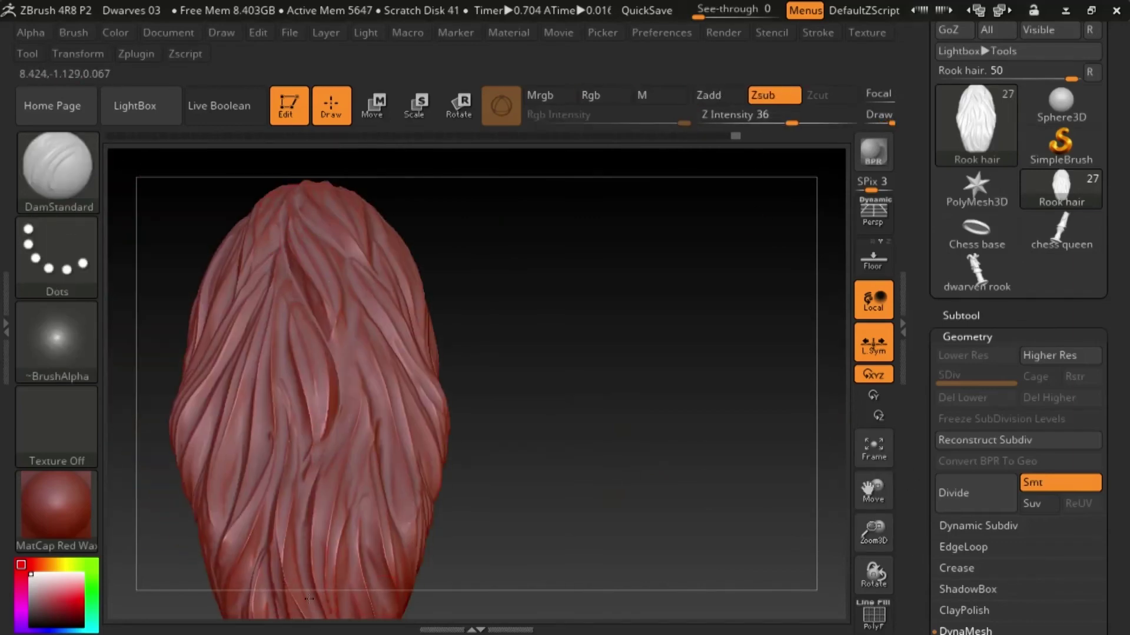
{"action": "left_click_drag", "start_coordinate": [500, 447], "coordinate": [447, 488]}
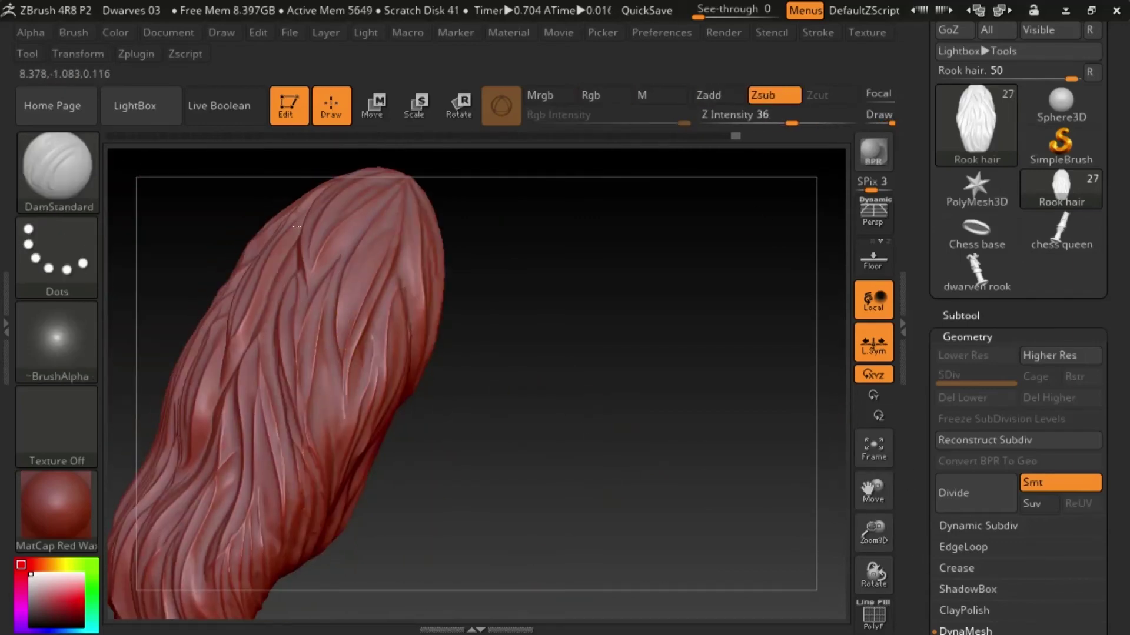
{"action": "left_click_drag", "start_coordinate": [275, 265], "coordinate": [278, 385]}
{"action": "mouse_move", "coordinate": [447, 506]}
{"action": "left_mouse_down"}
{"action": "mouse_move", "coordinate": [388, 559]}
{"action": "mouse_move", "coordinate": [520, 527]}
{"action": "mouse_move", "coordinate": [376, 293]}
{"action": "mouse_move", "coordinate": [412, 500]}
{"action": "left_mouse_up"}
{"action": "left_click_drag", "start_coordinate": [385, 359], "coordinate": [444, 459]}
{"action": "left_click_drag", "start_coordinate": [557, 428], "coordinate": [512, 479]}
{"action": "left_click_drag", "start_coordinate": [448, 553], "coordinate": [547, 506]}
{"action": "mouse_move", "coordinate": [577, 421]}
{"action": "left_mouse_down"}
{"action": "mouse_move", "coordinate": [659, 421]}
{"action": "mouse_move", "coordinate": [651, 414]}
{"action": "left_mouse_up"}
{"action": "mouse_move", "coordinate": [694, 471]}
{"action": "left_mouse_down"}
{"action": "mouse_move", "coordinate": [630, 432]}
{"action": "mouse_move", "coordinate": [706, 453]}
{"action": "left_mouse_up"}
- Raise strand ridges on the inner underside of the Rook hair's lower end with DamStandard in Zadd
{"action": "key", "text": "alt+s"}
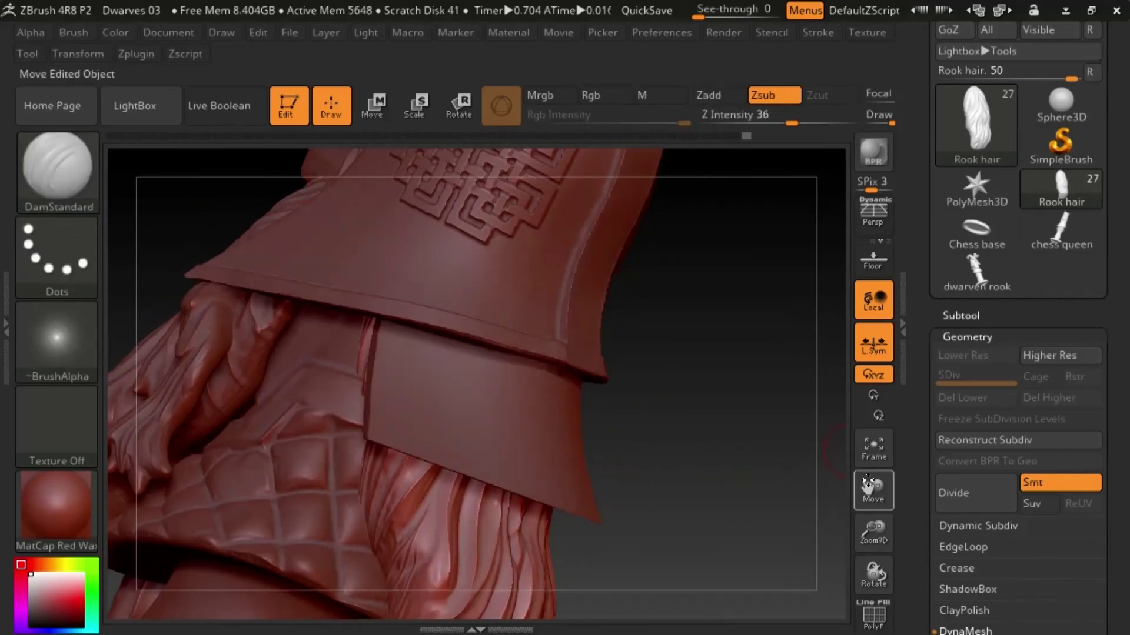
{"action": "left_click_drag", "start_coordinate": [873, 491], "coordinate": [812, 318]}
{"action": "mouse_move", "coordinate": [464, 547]}
{"action": "left_mouse_down"}
{"action": "mouse_move", "coordinate": [626, 457]}
{"action": "mouse_move", "coordinate": [616, 475]}
{"action": "left_mouse_up"}
{"action": "key", "text": "alt+s"}
{"action": "key", "text": "b"}
{"action": "key", "text": "d"}
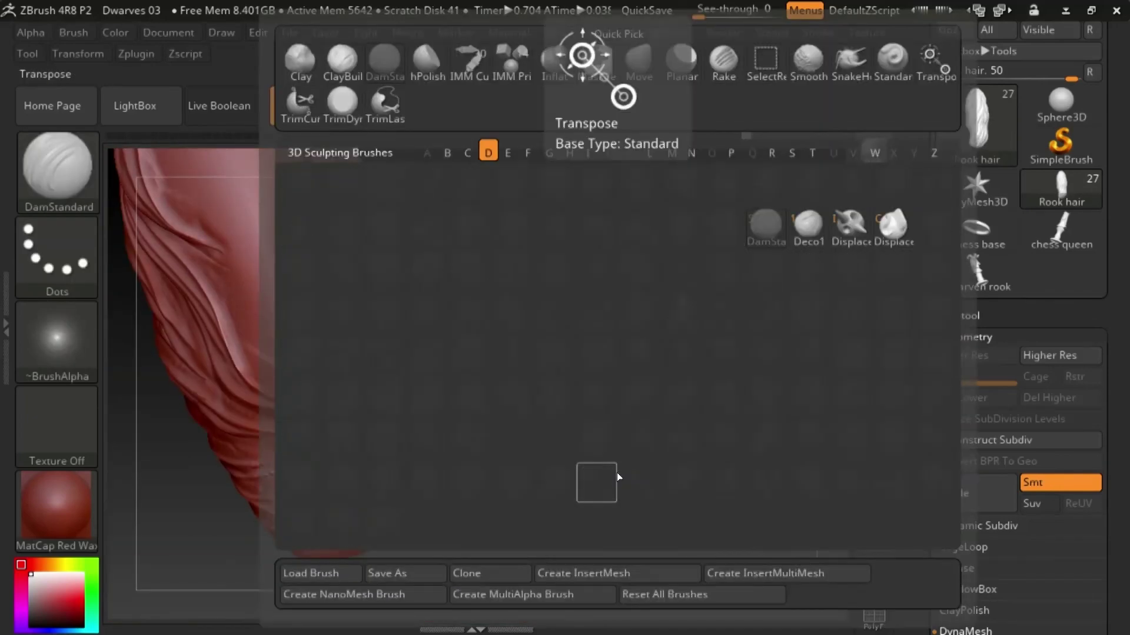
{"action": "key", "text": "s"}
{"action": "key", "text": "b"}
{"action": "key", "text": "d"}
{"action": "key", "text": "s"}
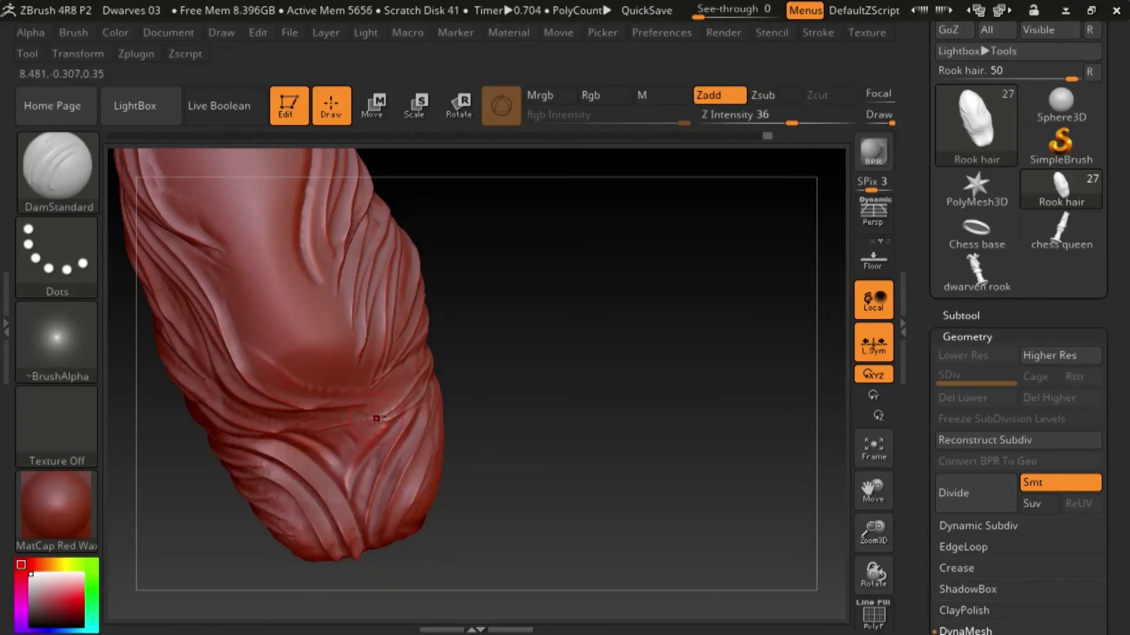
{"action": "left_click_drag", "start_coordinate": [378, 418], "coordinate": [423, 385]}
{"action": "mouse_move", "coordinate": [547, 441]}
{"action": "left_mouse_down"}
{"action": "mouse_move", "coordinate": [638, 456]}
{"action": "mouse_move", "coordinate": [620, 472]}
{"action": "mouse_move", "coordinate": [423, 450]}
{"action": "left_mouse_up"}
- Pull pointed strand tips out of the side edge and lower end of the Rook hair with SnakeHook
{"action": "key", "text": "alt+s"}
{"action": "key", "text": "alt+s"}
{"action": "left_click_drag", "start_coordinate": [694, 411], "coordinate": [724, 519]}
{"action": "mouse_move", "coordinate": [653, 376]}
{"action": "left_mouse_down"}
{"action": "mouse_move", "coordinate": [633, 396]}
{"action": "mouse_move", "coordinate": [640, 407]}
{"action": "left_mouse_up"}
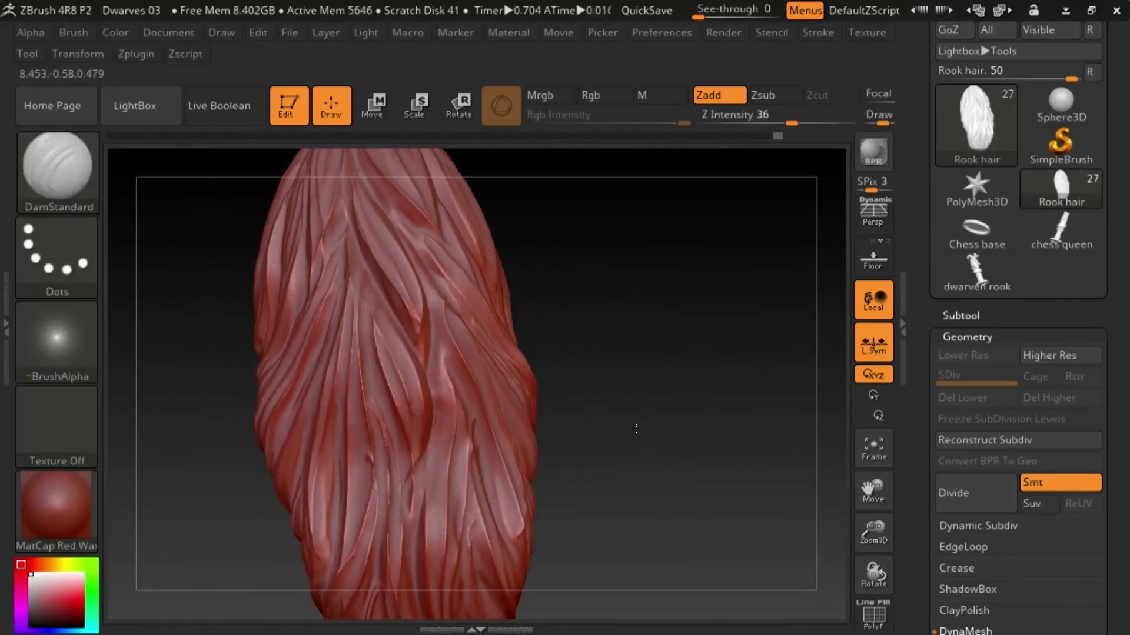
{"action": "left_click_drag", "start_coordinate": [871, 534], "coordinate": [868, 518]}
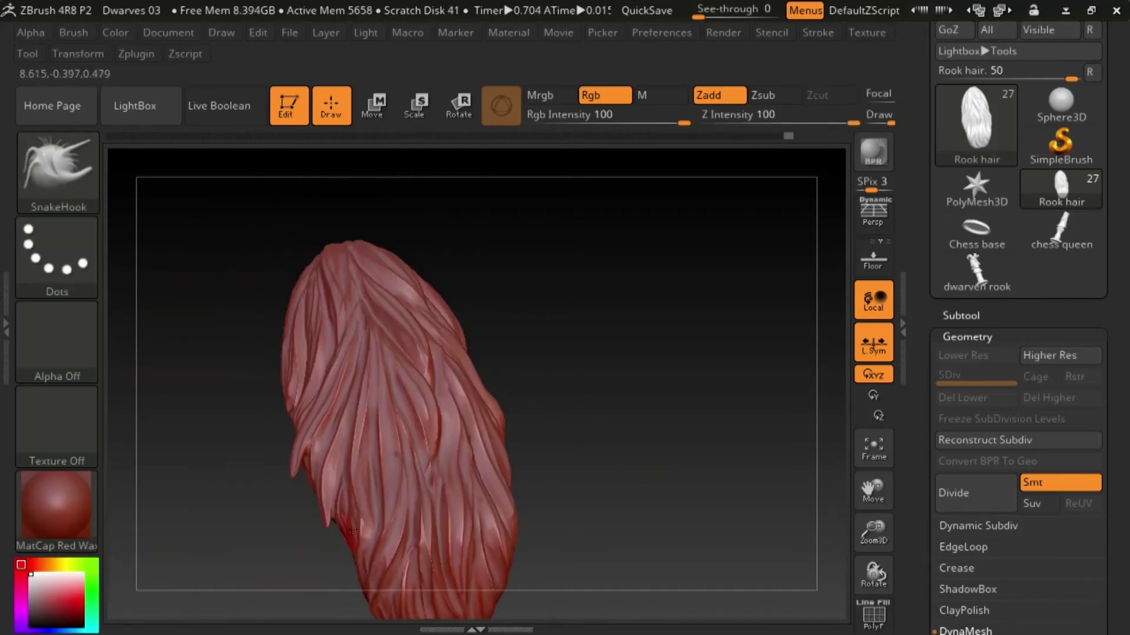
{"action": "left_click_drag", "start_coordinate": [341, 594], "coordinate": [310, 607]}
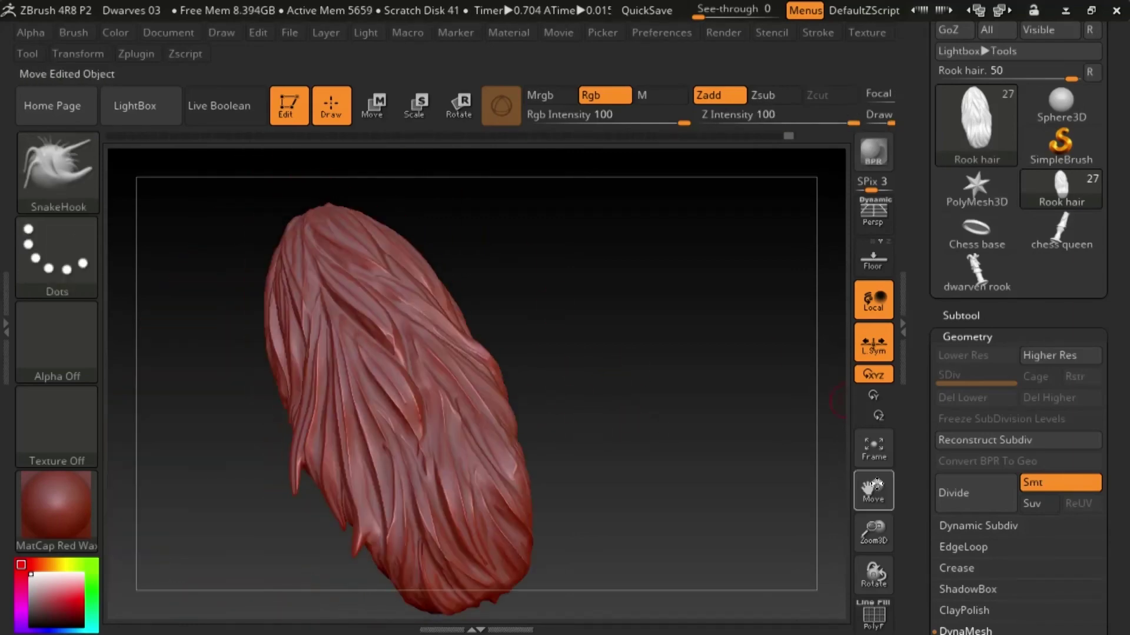
{"action": "left_click_drag", "start_coordinate": [459, 493], "coordinate": [505, 486]}
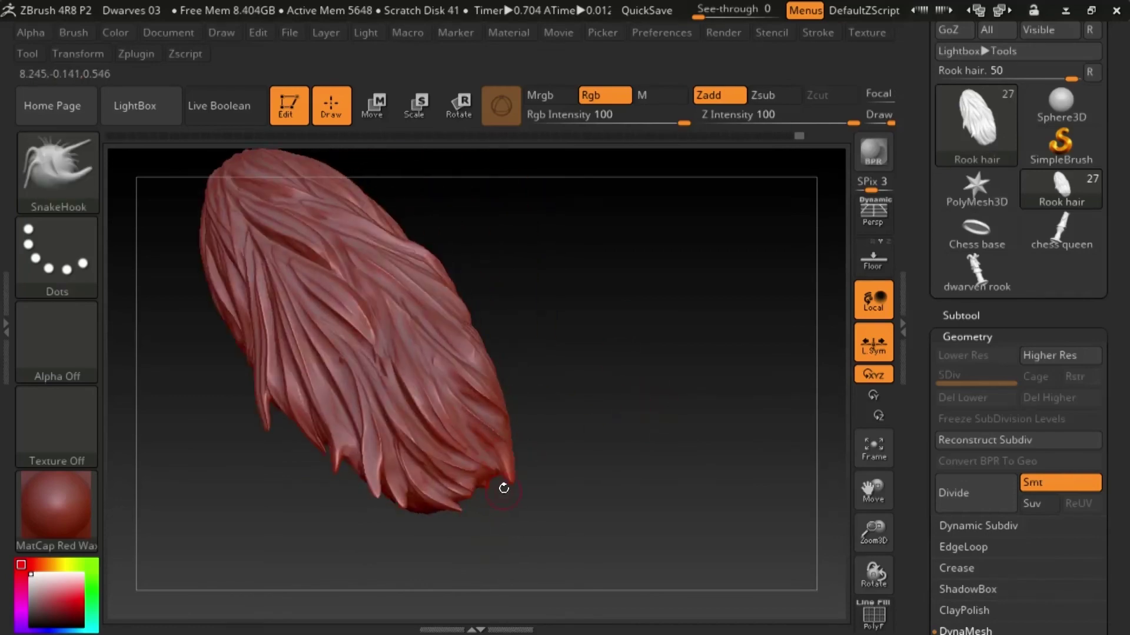
- Pull more loose strand tips from the back, flanks and lower end of the Rook hair with SnakeHook
{"action": "left_click_drag", "start_coordinate": [594, 446], "coordinate": [650, 364]}
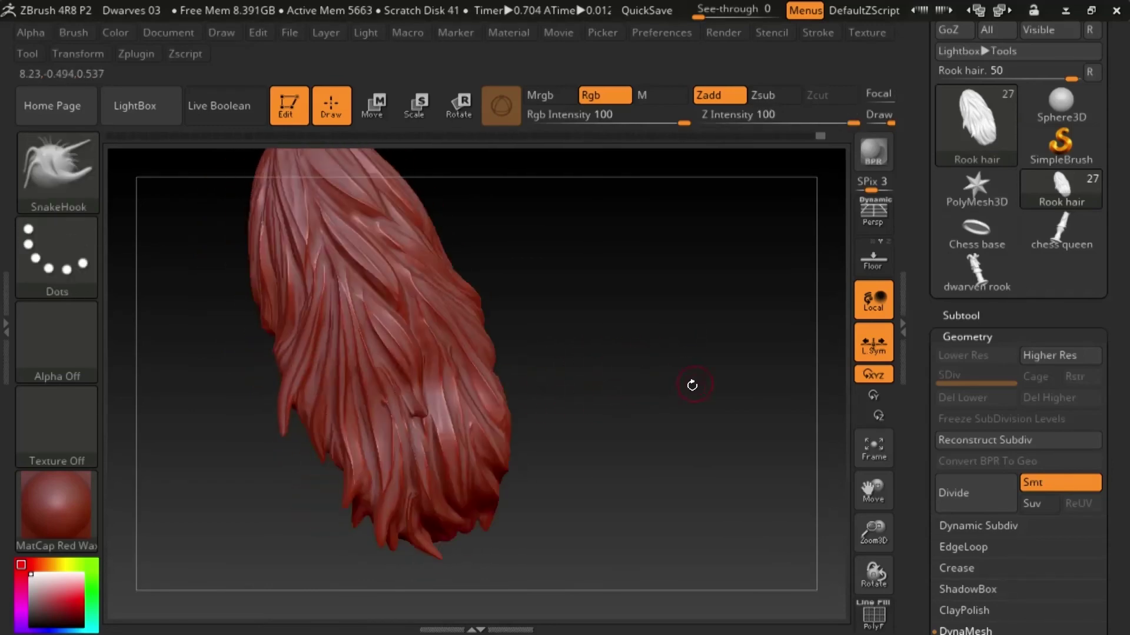
{"action": "mouse_move", "coordinate": [692, 386]}
{"action": "left_mouse_down"}
{"action": "mouse_move", "coordinate": [690, 407]}
{"action": "mouse_move", "coordinate": [676, 383]}
{"action": "mouse_move", "coordinate": [697, 362]}
{"action": "left_mouse_up"}
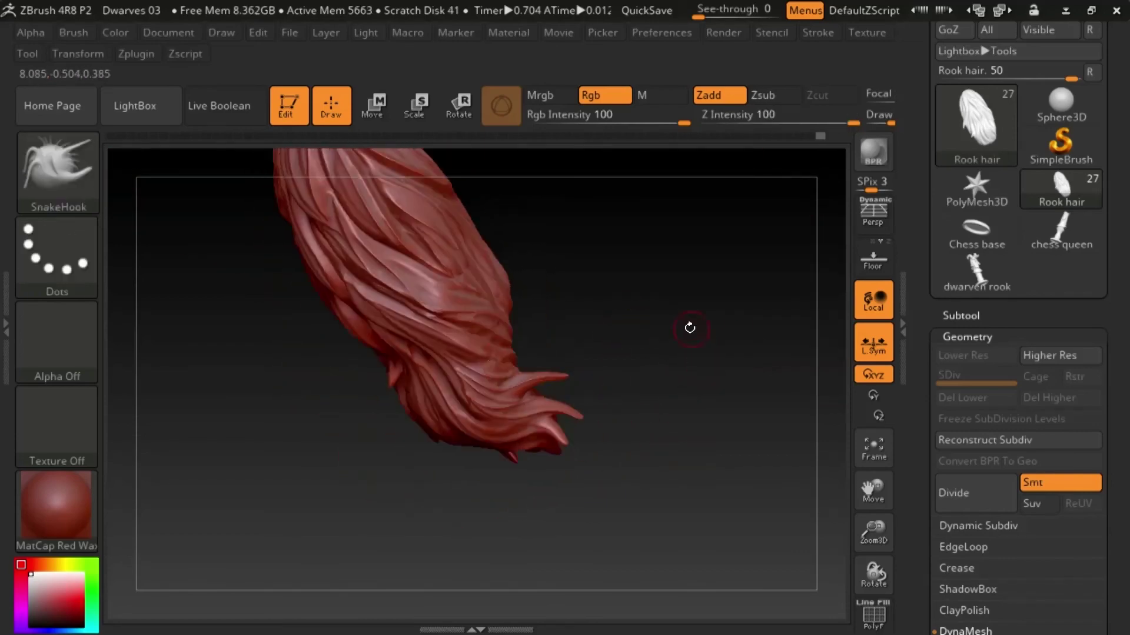
{"action": "left_click_drag", "start_coordinate": [643, 333], "coordinate": [472, 229]}
{"action": "left_click_drag", "start_coordinate": [669, 360], "coordinate": [481, 219]}
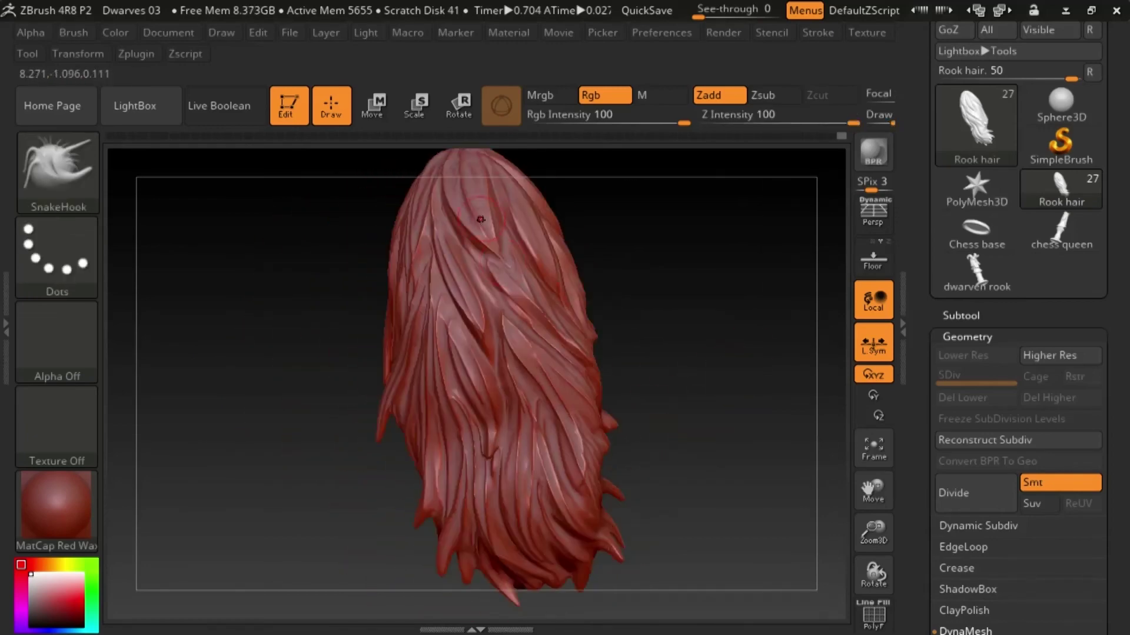
{"action": "left_click_drag", "start_coordinate": [562, 284], "coordinate": [677, 376]}
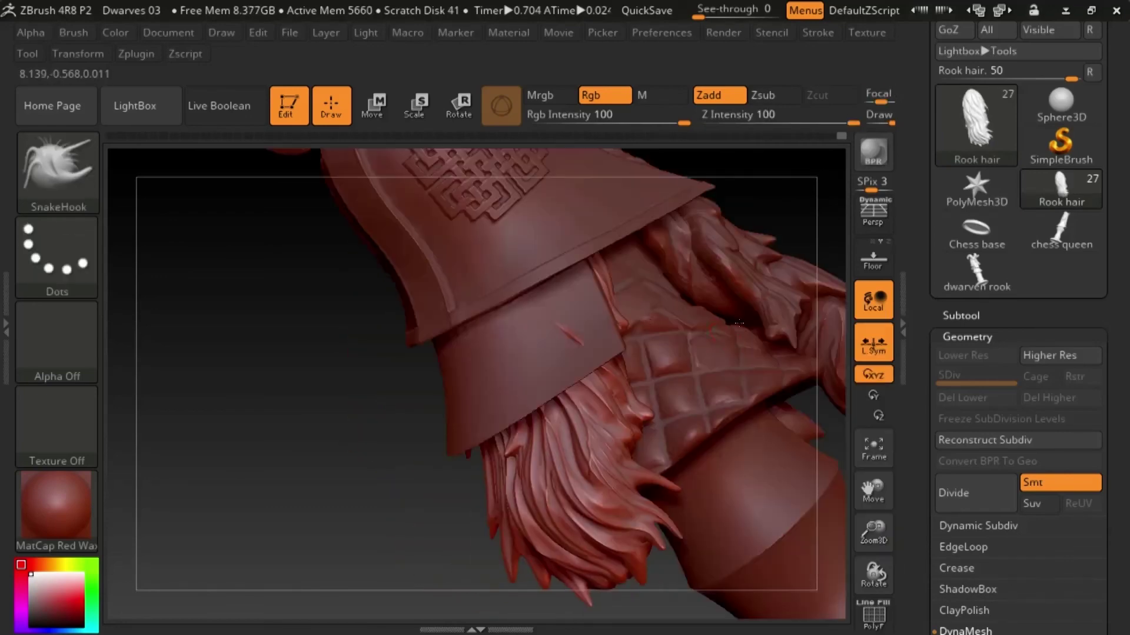
{"action": "key", "text": "space"}
{"action": "mouse_move", "coordinate": [455, 449]}
{"action": "left_mouse_down"}
{"action": "mouse_move", "coordinate": [565, 450]}
{"action": "mouse_move", "coordinate": [666, 411]}
{"action": "mouse_move", "coordinate": [658, 422]}
{"action": "left_mouse_up"}
- Reshape the Rook hair with the Move brush around the helmet's neck flap and the quilted collar
{"action": "key", "text": "b"}
{"action": "key", "text": "m"}
{"action": "key", "text": "v"}
{"action": "mouse_move", "coordinate": [653, 341]}
{"action": "left_mouse_down"}
{"action": "mouse_move", "coordinate": [663, 265]}
{"action": "mouse_move", "coordinate": [653, 255]}
{"action": "left_mouse_up"}
{"action": "left_click_drag", "start_coordinate": [711, 353], "coordinate": [589, 376]}
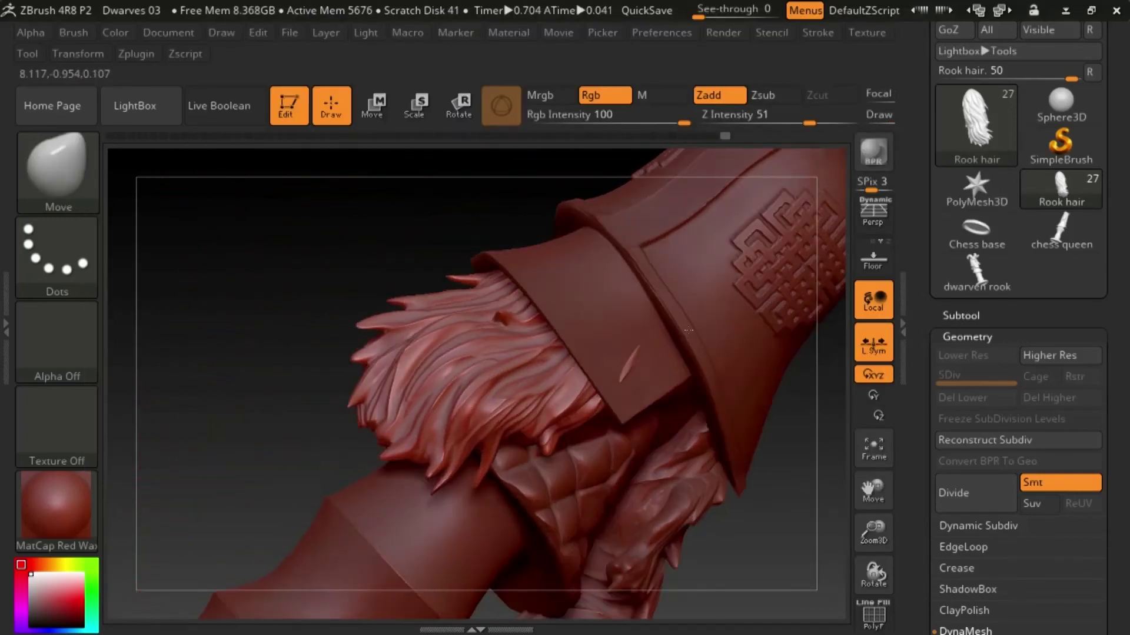
{"action": "left_click_drag", "start_coordinate": [248, 235], "coordinate": [312, 170]}
{"action": "mouse_move", "coordinate": [713, 471]}
{"action": "left_mouse_down"}
{"action": "mouse_move", "coordinate": [454, 263]}
{"action": "mouse_move", "coordinate": [426, 263]}
{"action": "left_mouse_up"}
{"action": "left_click_drag", "start_coordinate": [723, 353], "coordinate": [500, 353]}
{"action": "mouse_move", "coordinate": [724, 400]}
{"action": "left_mouse_down"}
{"action": "mouse_move", "coordinate": [717, 330]}
{"action": "mouse_move", "coordinate": [688, 311]}
{"action": "left_mouse_up"}
{"action": "left_click_drag", "start_coordinate": [612, 289], "coordinate": [617, 279]}
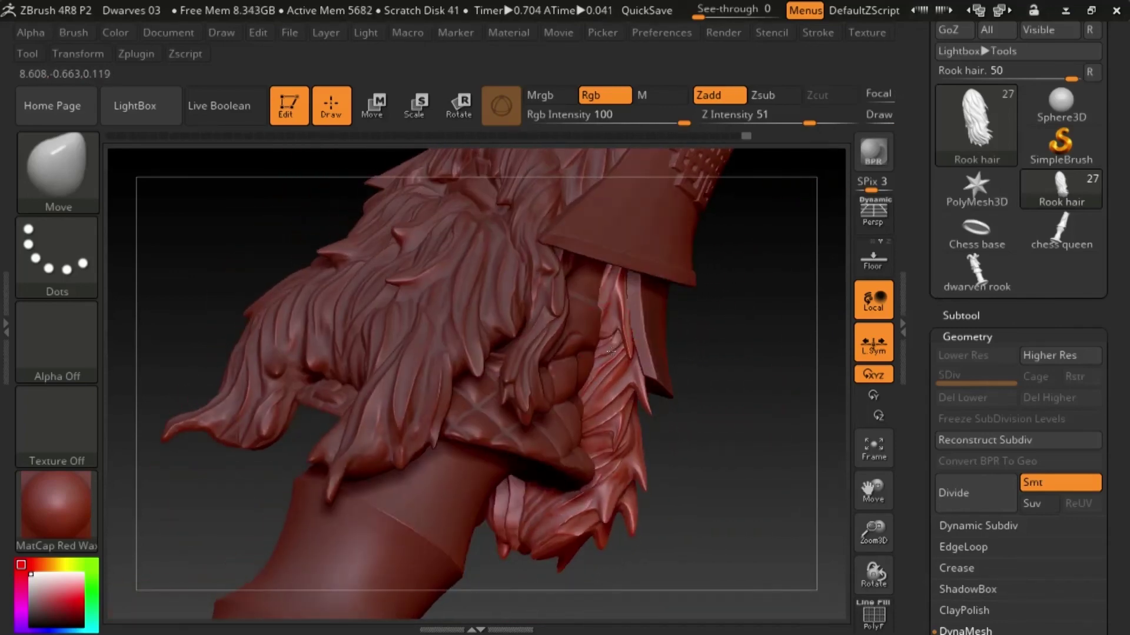
- Pull strands of the Rook hair's side edge along the quilted collar with SnakeHook, just below the helmet's neck flap
{"action": "left_click_drag", "start_coordinate": [724, 329], "coordinate": [718, 227]}
{"action": "mouse_move", "coordinate": [719, 353]}
{"action": "left_mouse_down"}
{"action": "mouse_move", "coordinate": [706, 236]}
{"action": "mouse_move", "coordinate": [733, 312]}
{"action": "mouse_move", "coordinate": [596, 316]}
{"action": "mouse_move", "coordinate": [752, 366]}
{"action": "left_mouse_up"}
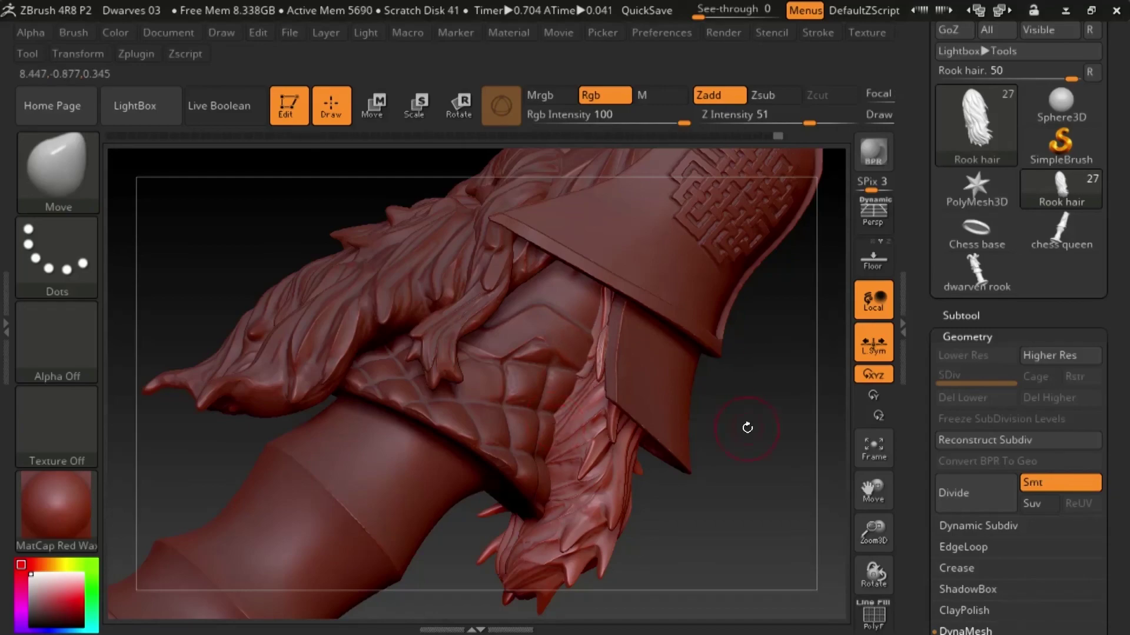
{"action": "left_click_drag", "start_coordinate": [747, 428], "coordinate": [751, 470]}
{"action": "key", "text": "b"}
{"action": "key", "text": "s"}
{"action": "key", "text": "h"}
{"action": "left_click_drag", "start_coordinate": [752, 510], "coordinate": [559, 410]}
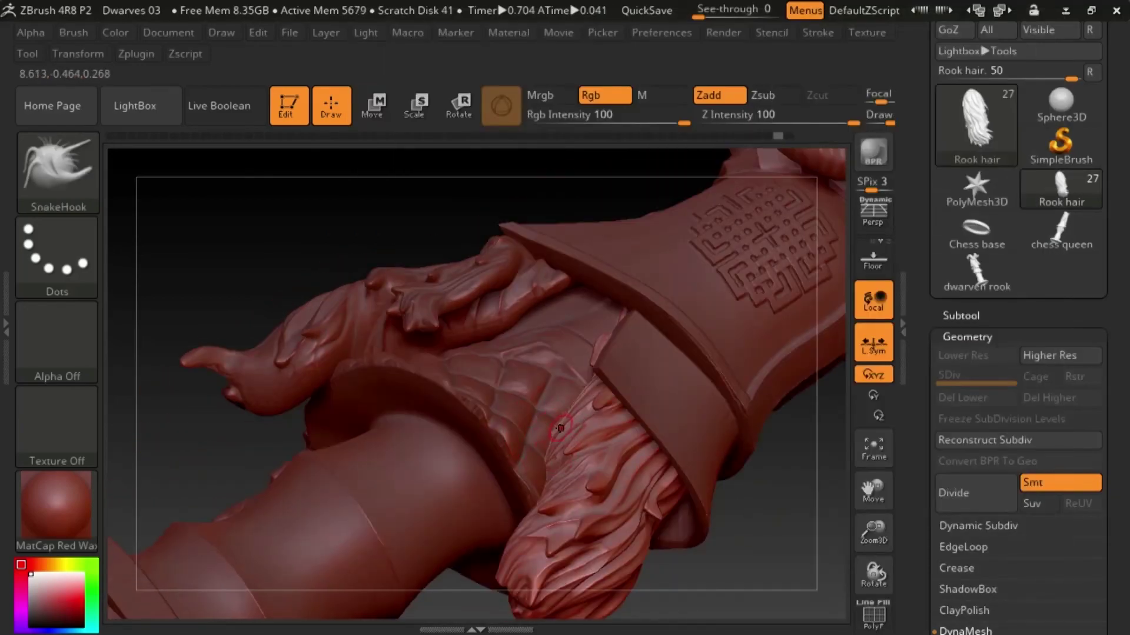
{"action": "left_click_drag", "start_coordinate": [759, 500], "coordinate": [706, 465]}
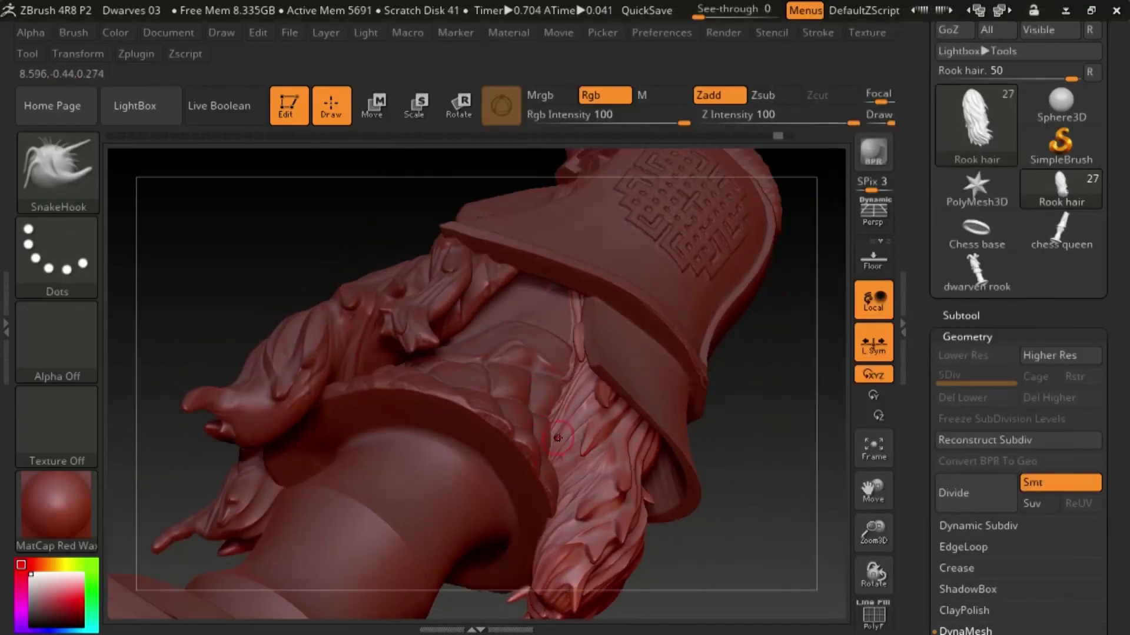
{"action": "mouse_move", "coordinate": [770, 432]}
{"action": "left_mouse_down"}
{"action": "mouse_move", "coordinate": [741, 447]}
{"action": "mouse_move", "coordinate": [547, 474]}
{"action": "mouse_move", "coordinate": [789, 396]}
{"action": "mouse_move", "coordinate": [523, 373]}
{"action": "mouse_move", "coordinate": [689, 449]}
{"action": "mouse_move", "coordinate": [764, 530]}
{"action": "mouse_move", "coordinate": [750, 559]}
{"action": "mouse_move", "coordinate": [419, 523]}
{"action": "mouse_move", "coordinate": [596, 405]}
{"action": "mouse_move", "coordinate": [324, 328]}
{"action": "left_mouse_up"}
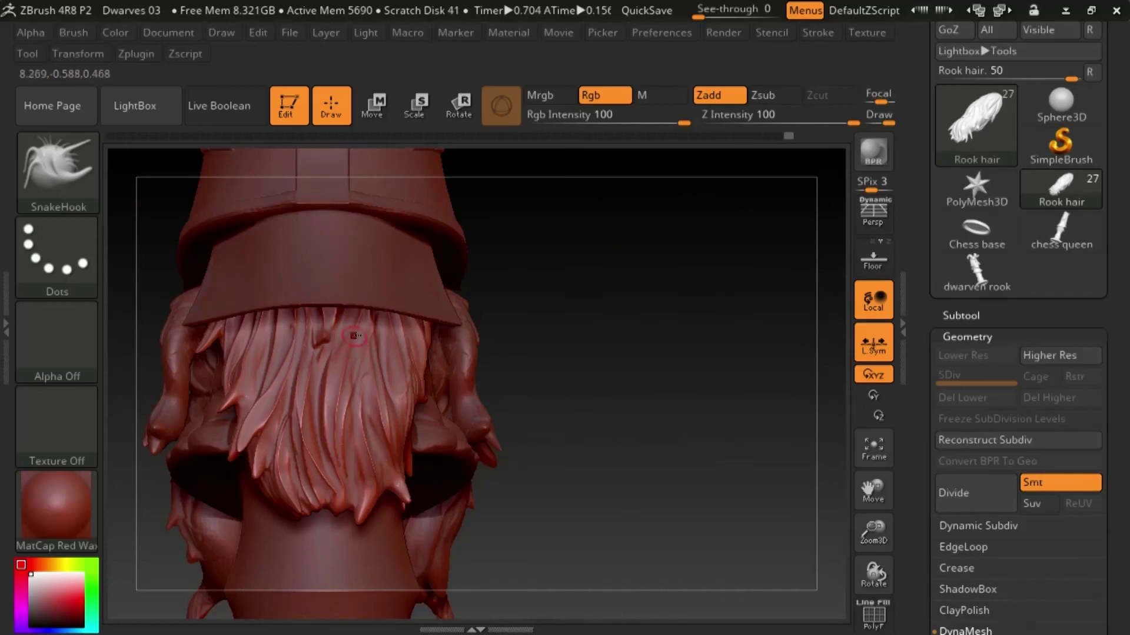
- Switch the material to MatCap Gray and make the chess board under the rook the active subtool
{"action": "mouse_move", "coordinate": [619, 393]}
{"action": "left_mouse_down"}
{"action": "mouse_move", "coordinate": [534, 353]}
{"action": "mouse_move", "coordinate": [517, 383]}
{"action": "mouse_move", "coordinate": [530, 408]}
{"action": "mouse_move", "coordinate": [593, 348]}
{"action": "mouse_move", "coordinate": [411, 363]}
{"action": "mouse_move", "coordinate": [524, 331]}
{"action": "mouse_move", "coordinate": [580, 431]}
{"action": "mouse_move", "coordinate": [645, 451]}
{"action": "left_mouse_up"}
{"action": "left_click_drag", "start_coordinate": [738, 350], "coordinate": [686, 330]}
{"action": "left_click_drag", "start_coordinate": [882, 496], "coordinate": [882, 521]}
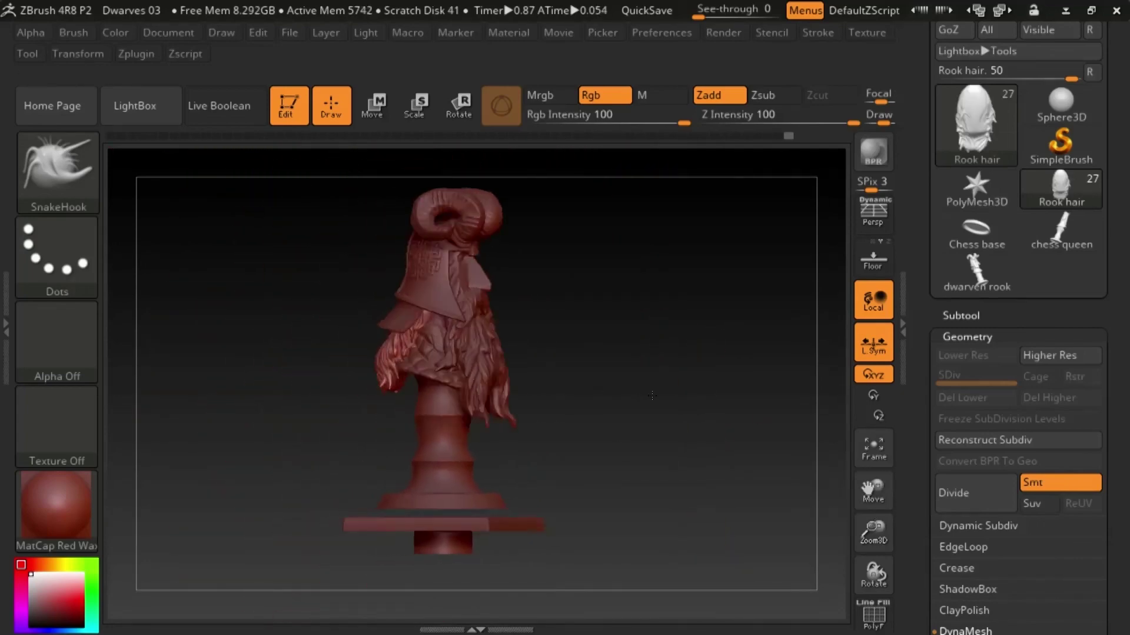
{"action": "left_click", "coordinate": [65, 516]}
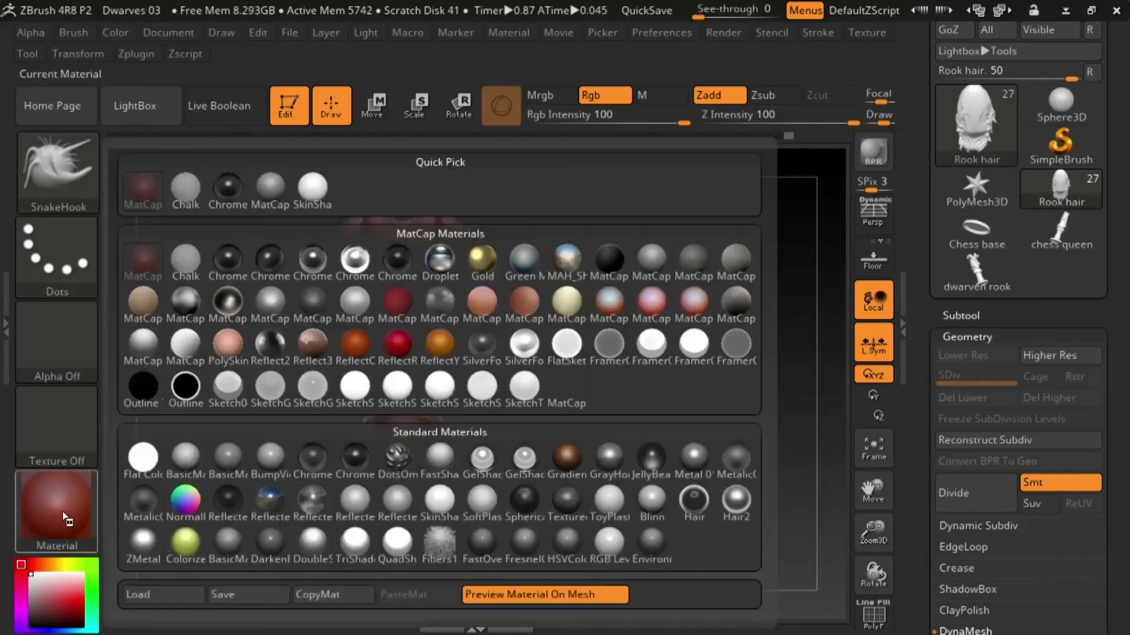
{"action": "left_click", "coordinate": [722, 269]}
{"action": "left_click", "coordinate": [498, 523], "text": "alt"}
{"action": "left_click_drag", "start_coordinate": [873, 491], "coordinate": [870, 552]}
{"action": "mouse_move", "coordinate": [694, 434]}
{"action": "left_mouse_down"}
{"action": "mouse_move", "coordinate": [662, 430]}
{"action": "mouse_move", "coordinate": [718, 437]}
{"action": "mouse_move", "coordinate": [693, 439]}
{"action": "left_mouse_up"}
{"action": "left_click", "coordinate": [873, 449]}
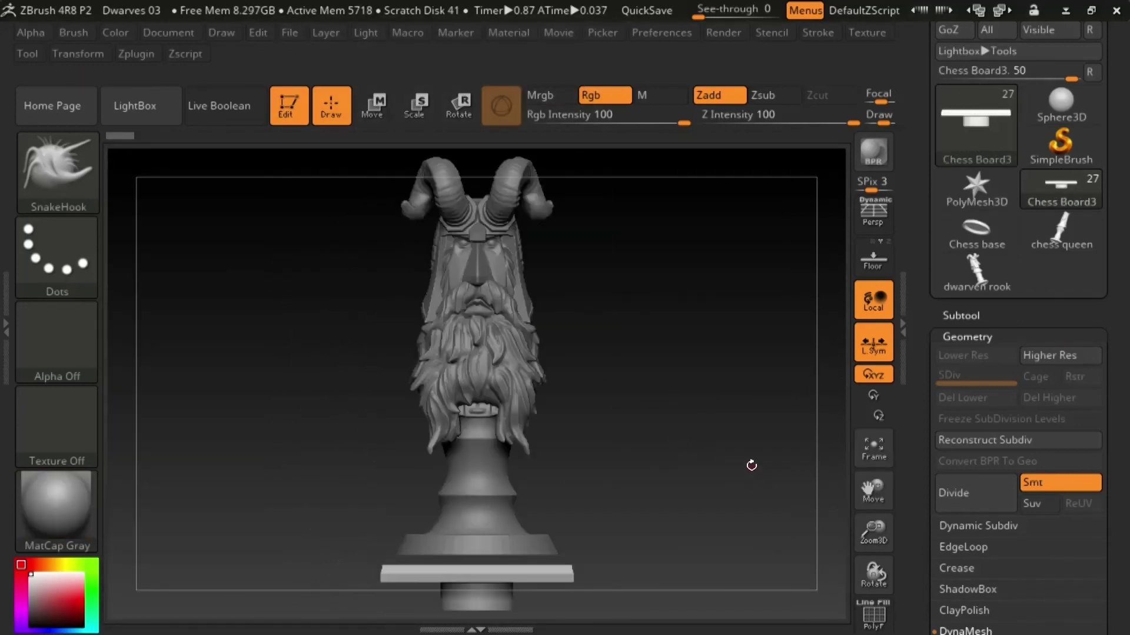
- Preview the chess piece in the MatCap Sculpy material
{"action": "left_click_drag", "start_coordinate": [873, 533], "coordinate": [860, 507]}
{"action": "mouse_move", "coordinate": [727, 459]}
{"action": "left_mouse_down"}
{"action": "mouse_move", "coordinate": [688, 457]}
{"action": "mouse_move", "coordinate": [723, 458]}
{"action": "left_mouse_up"}
{"action": "left_click", "coordinate": [59, 511]}
{"action": "left_click", "coordinate": [339, 505]}
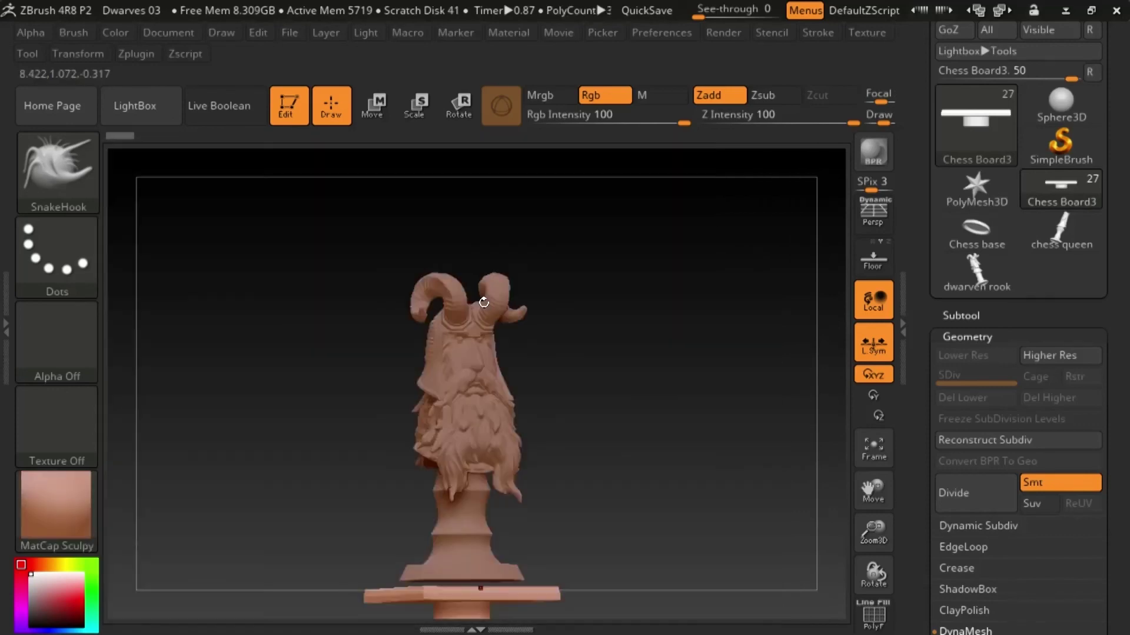
- Switch the material to SkinShade4 and make the dwarven rook1 body the active subtool
{"action": "left_click", "coordinate": [58, 511]}
{"action": "left_click", "coordinate": [312, 188]}
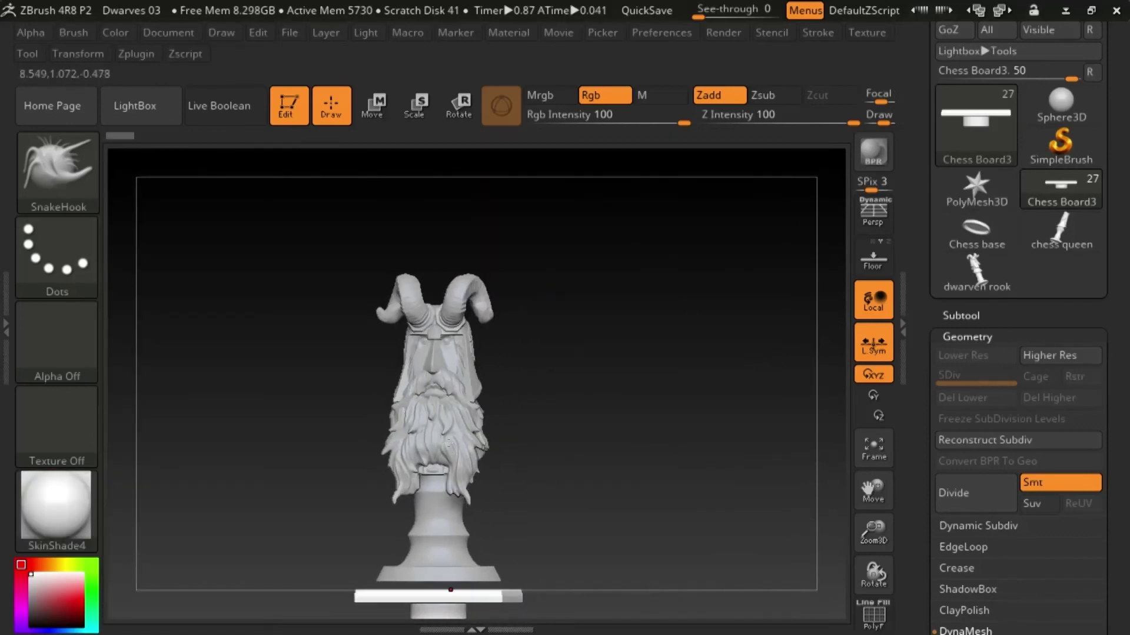
{"action": "left_click_drag", "start_coordinate": [733, 400], "coordinate": [661, 390]}
{"action": "left_click", "coordinate": [469, 518], "text": "alt"}
- Examine the whole dwarven rook on its base from several angles in the white material
{"action": "left_click_drag", "start_coordinate": [874, 533], "coordinate": [876, 559]}
{"action": "left_click_drag", "start_coordinate": [873, 490], "coordinate": [935, 462]}
{"action": "left_click_drag", "start_coordinate": [873, 533], "coordinate": [866, 497]}
{"action": "left_click_drag", "start_coordinate": [747, 450], "coordinate": [714, 447]}
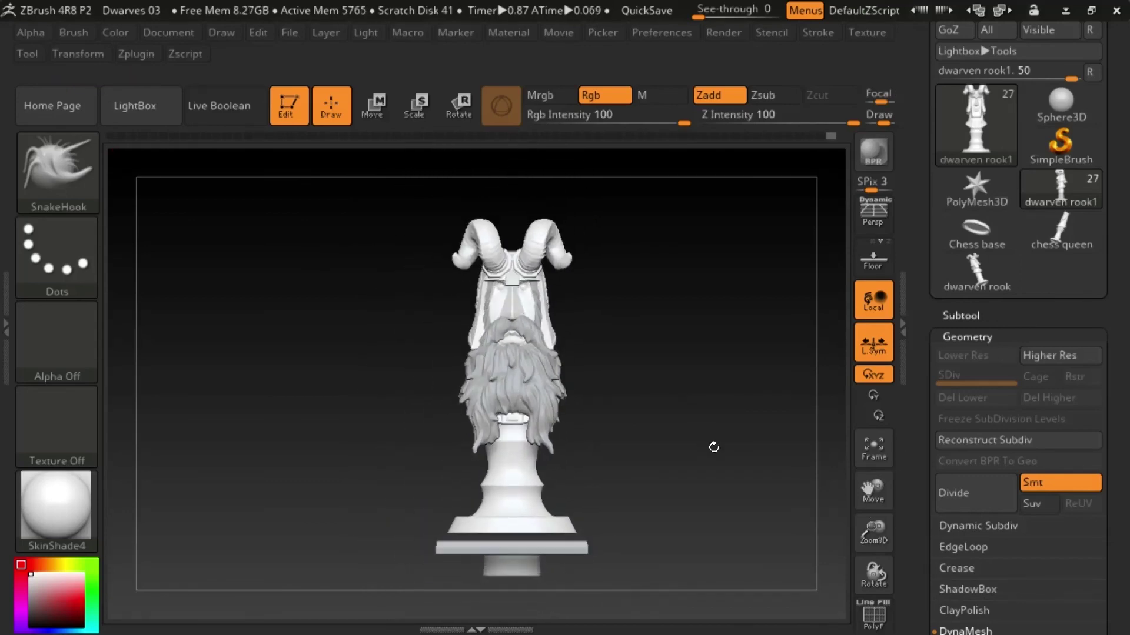
{"action": "key", "text": "f"}
{"action": "mouse_move", "coordinate": [873, 532]}
{"action": "left_mouse_down"}
{"action": "mouse_move", "coordinate": [871, 507]}
{"action": "mouse_move", "coordinate": [872, 518]}
{"action": "left_mouse_up"}
{"action": "left_click_drag", "start_coordinate": [788, 395], "coordinate": [594, 398]}
{"action": "left_click", "coordinate": [373, 106]}
{"action": "left_click", "coordinate": [331, 106]}
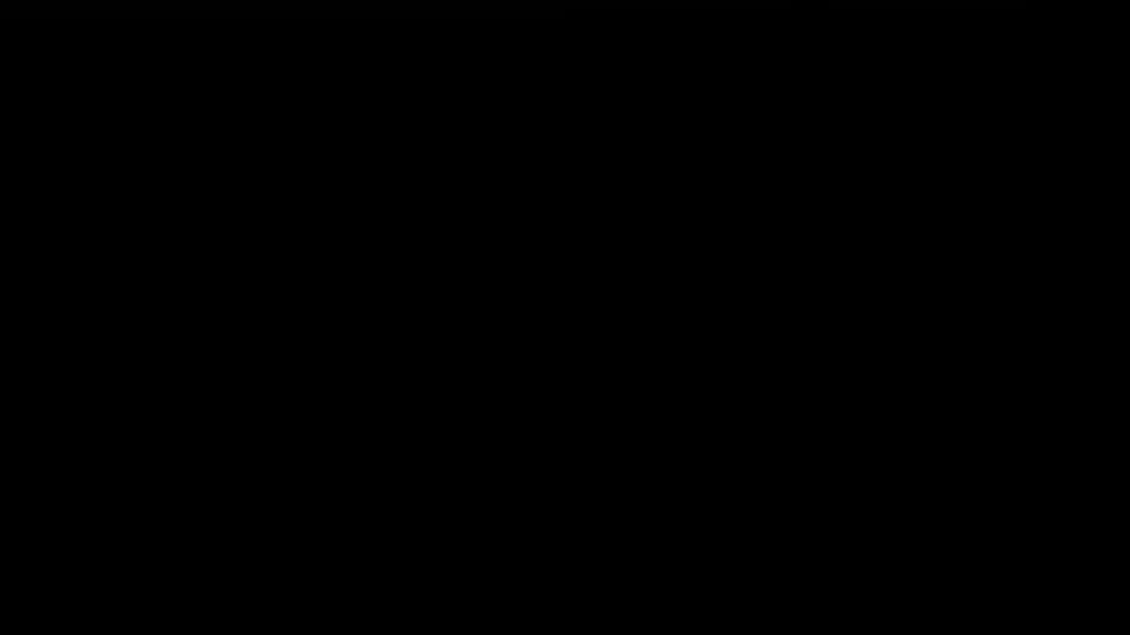